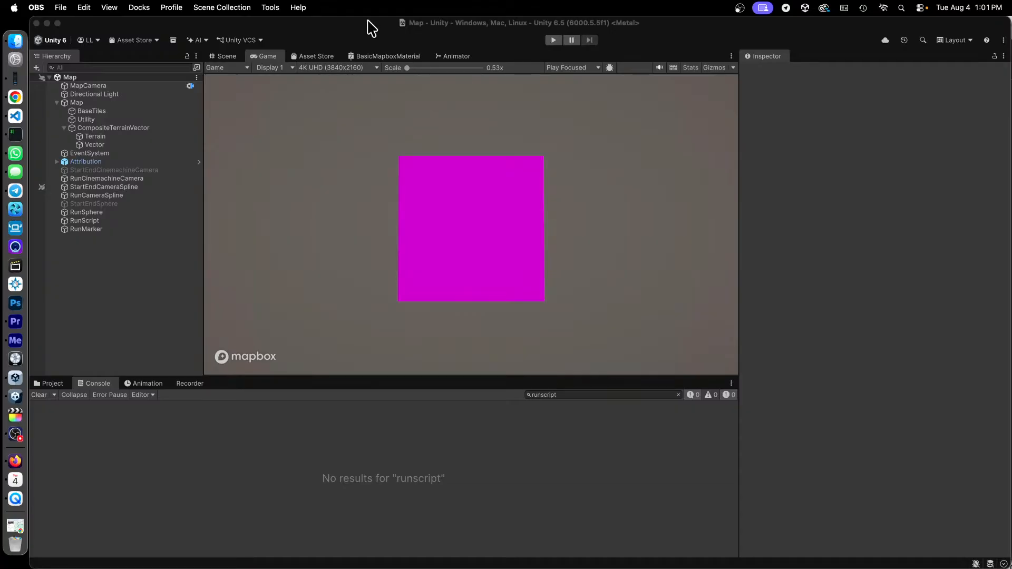
- Switch to QuickTime Player and play the opening seconds of the Reel1 video at reduced volume
{"action": "left_click", "coordinate": [370, 29]}
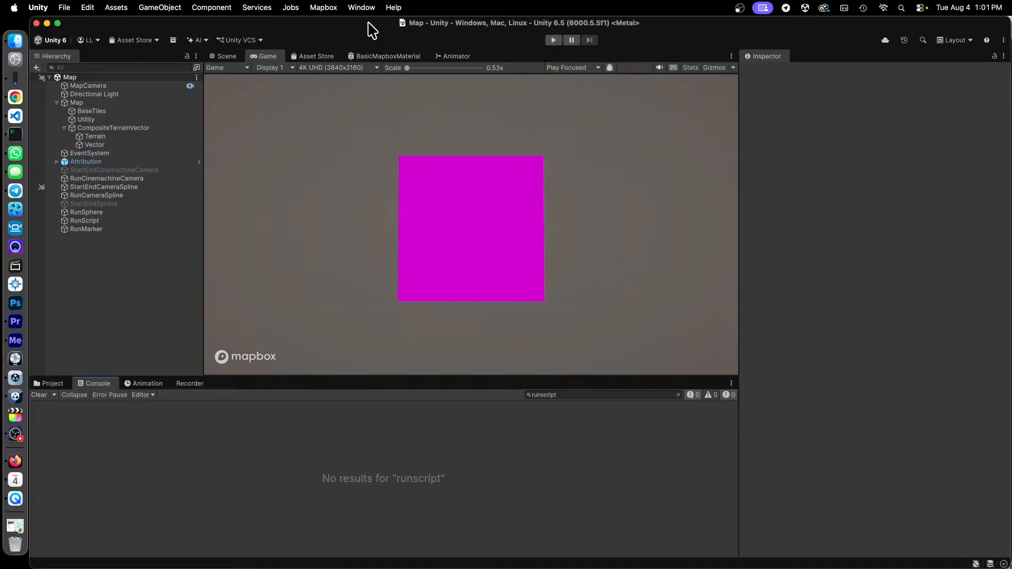
{"action": "key", "text": "ctrl+Up"}
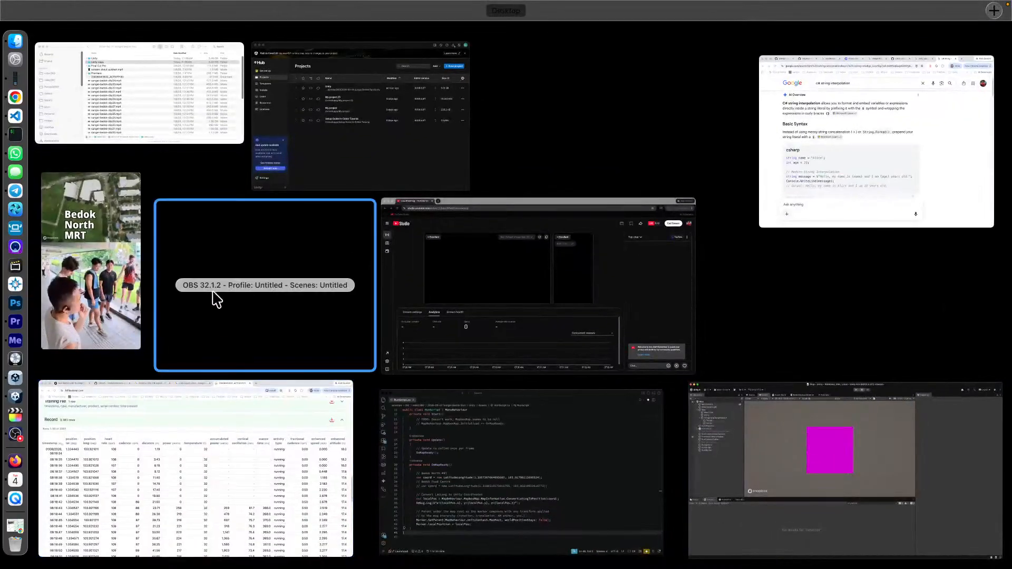
{"action": "left_click", "coordinate": [94, 295]}
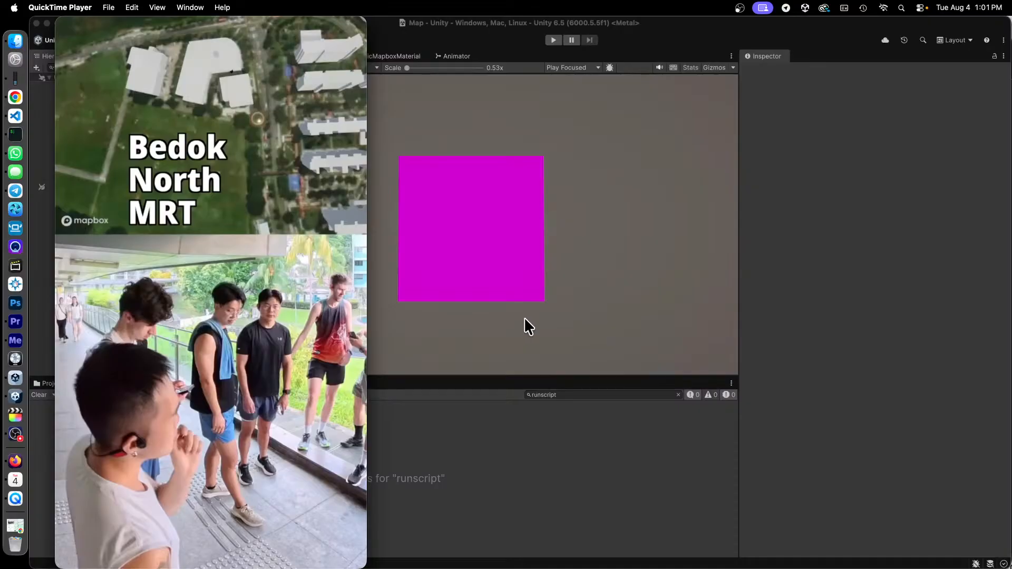
{"action": "left_click", "coordinate": [224, 528]}
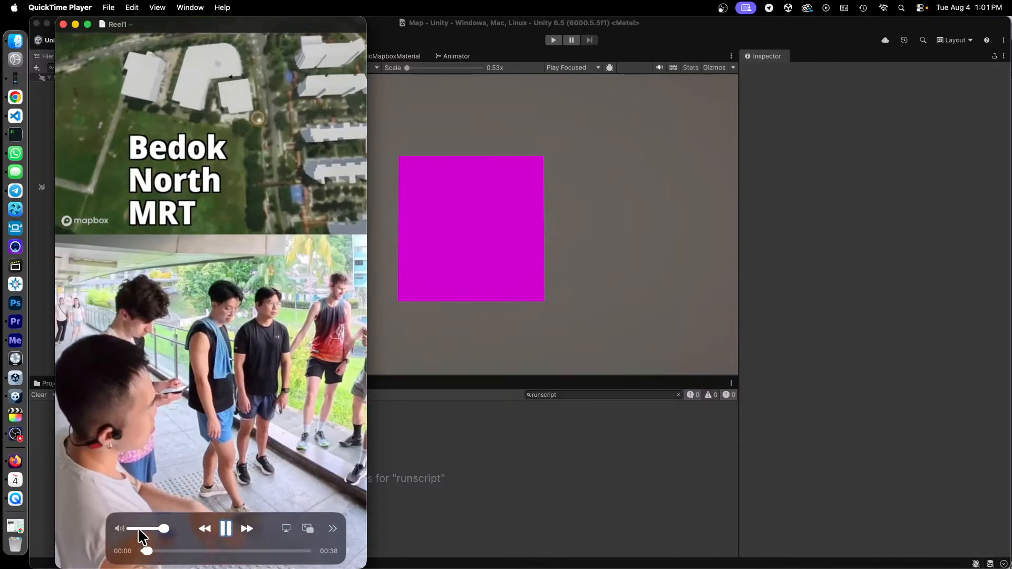
{"action": "key", "text": "space"}
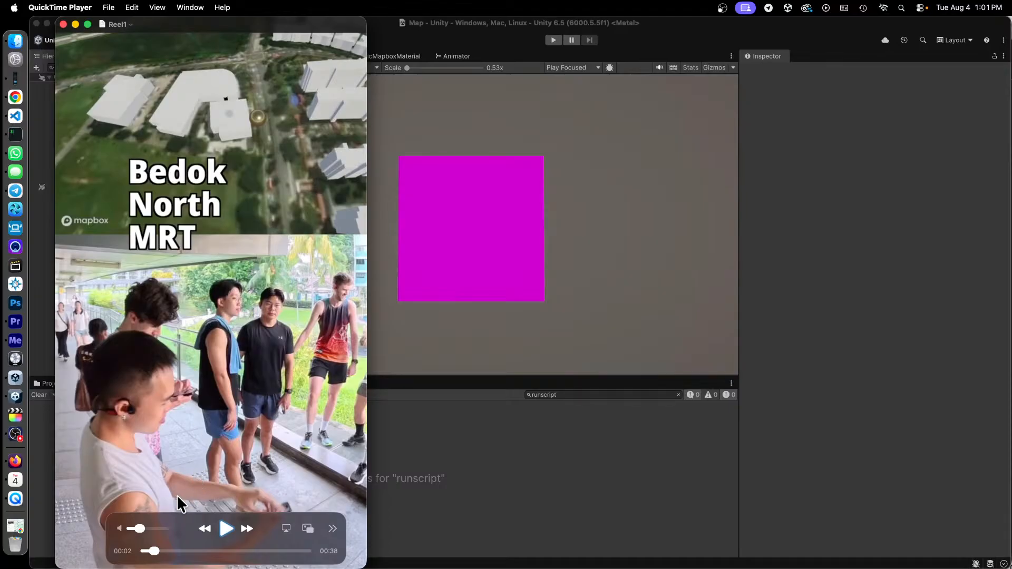
- Compare the Reel1 video's opening at Bedok North MRT with its ending at Bedok Food Centre
{"action": "left_click_drag", "start_coordinate": [150, 549], "coordinate": [298, 550]}
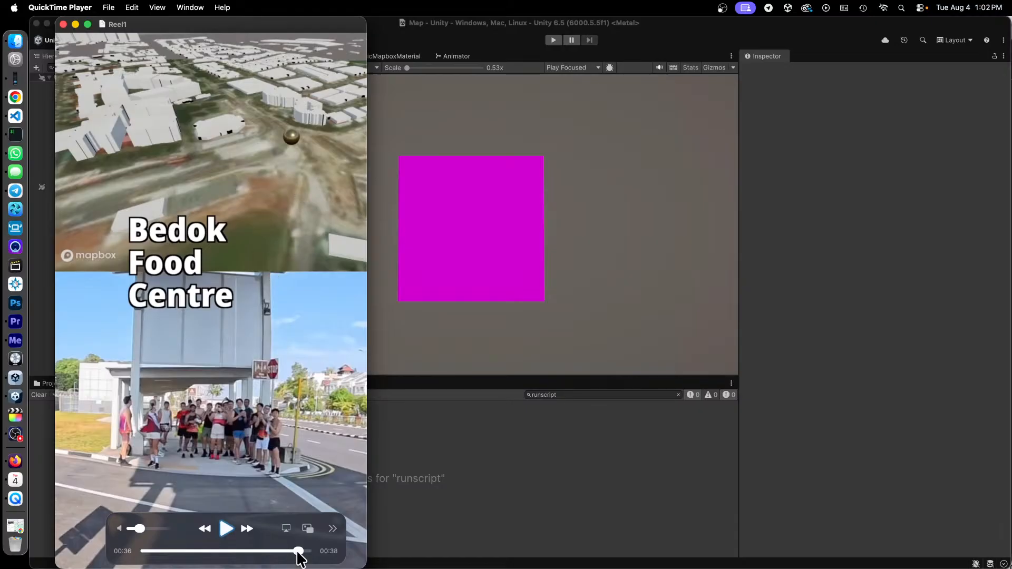
{"action": "left_click_drag", "start_coordinate": [299, 551], "coordinate": [147, 560]}
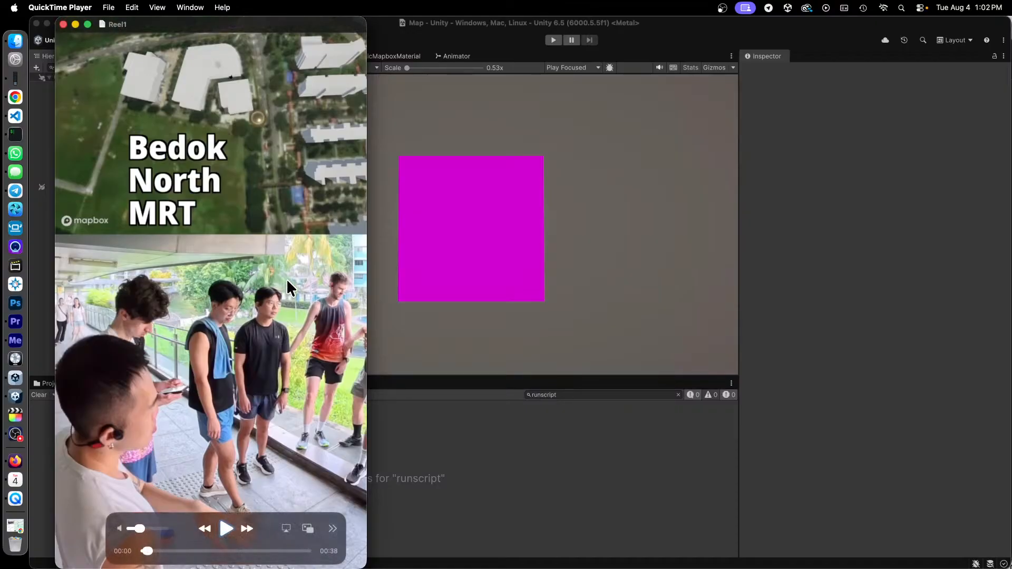
{"action": "key", "text": "space"}
{"action": "left_click", "coordinate": [300, 551]}
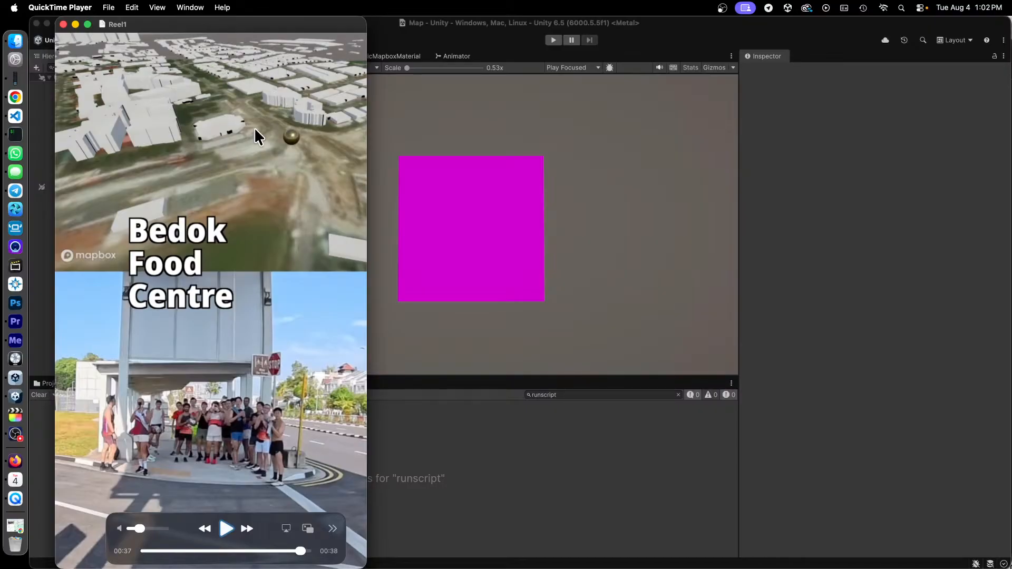
{"action": "left_click", "coordinate": [153, 551]}
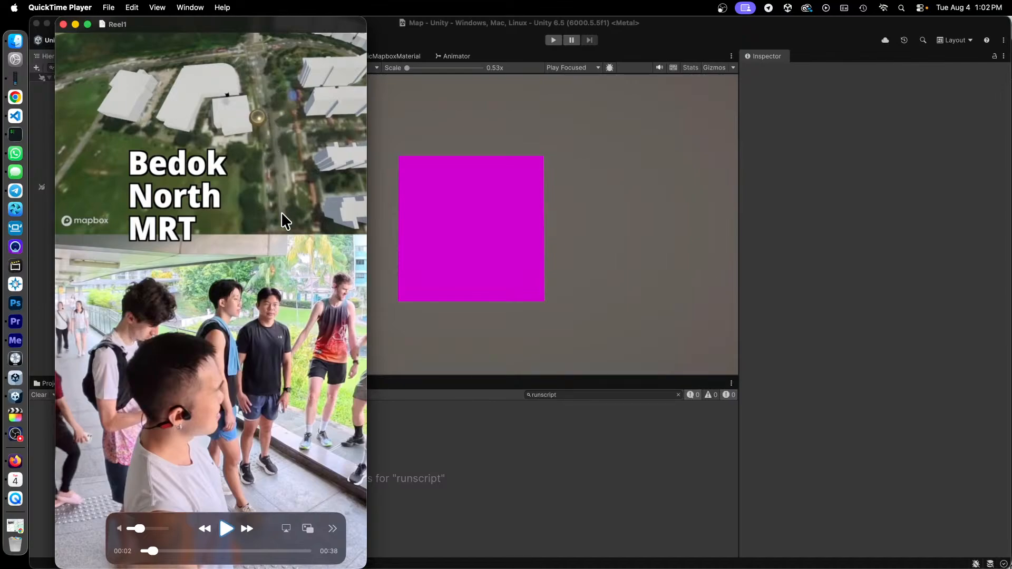
{"action": "key", "text": "space"}
- Switch to Unity, run the Map scene in Play mode while inspecting the Map object, and stop the run
{"action": "left_click", "coordinate": [504, 25]}
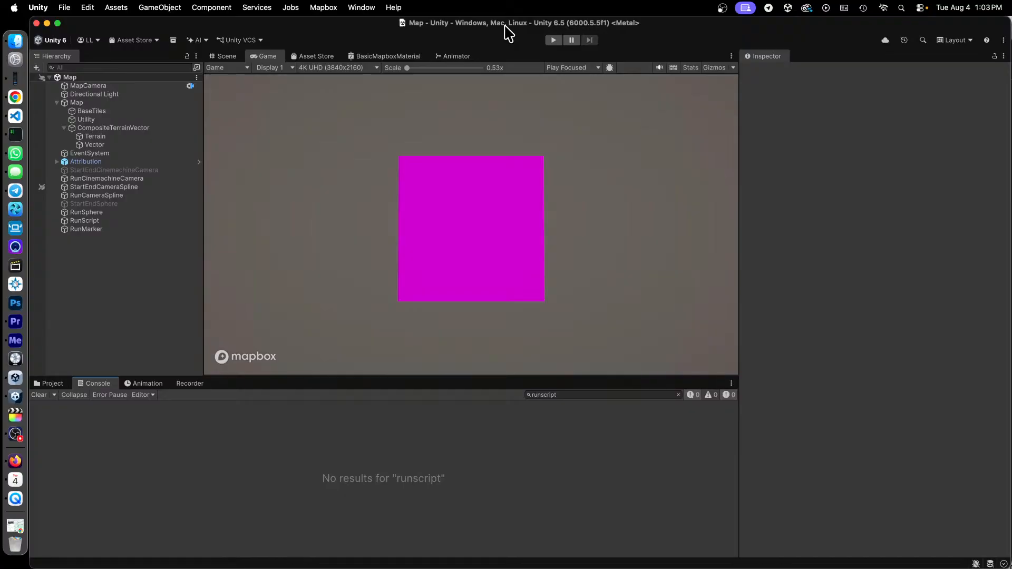
{"action": "left_click", "coordinate": [553, 40]}
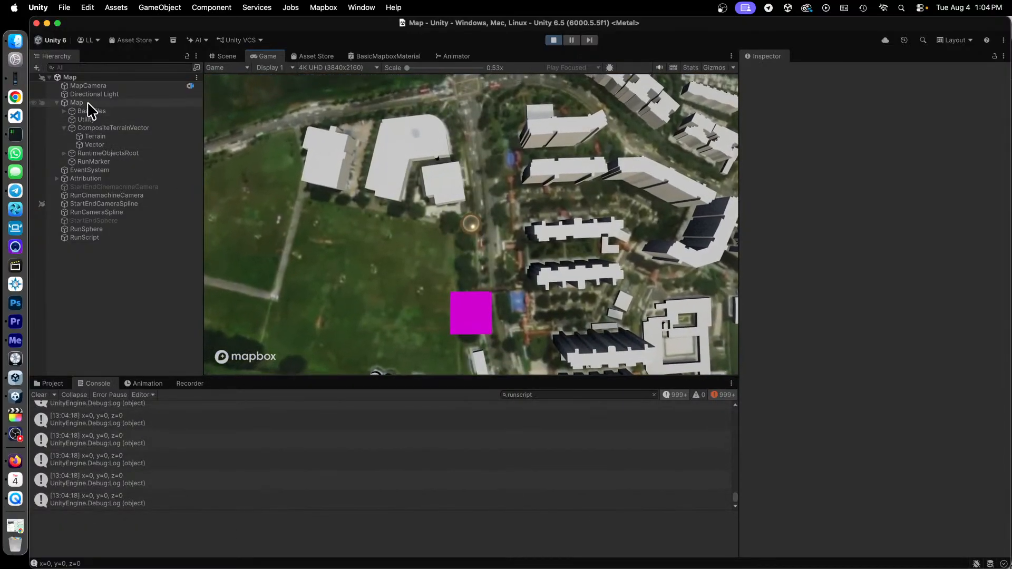
{"action": "left_click", "coordinate": [88, 103]}
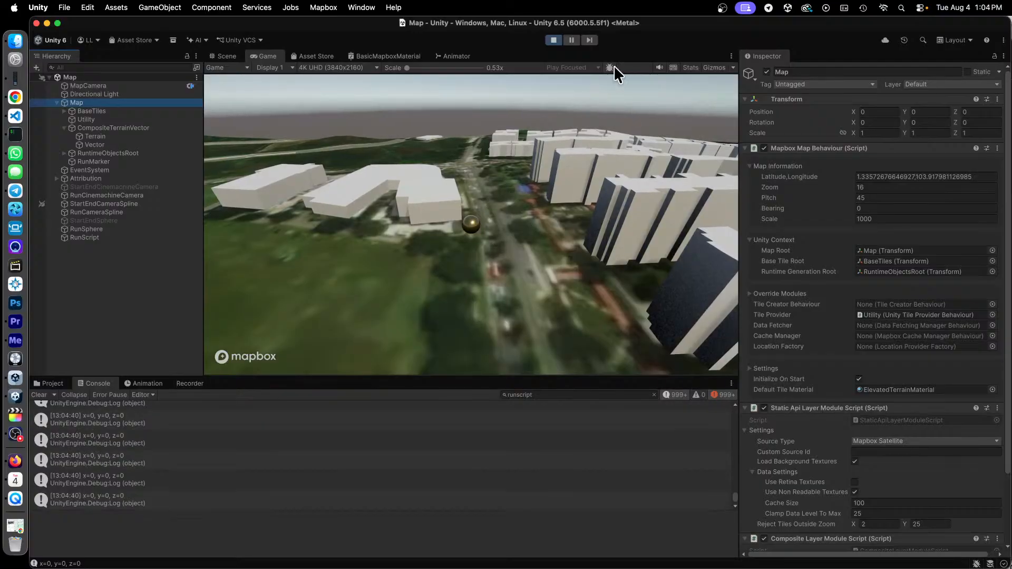
{"action": "left_click", "coordinate": [554, 41]}
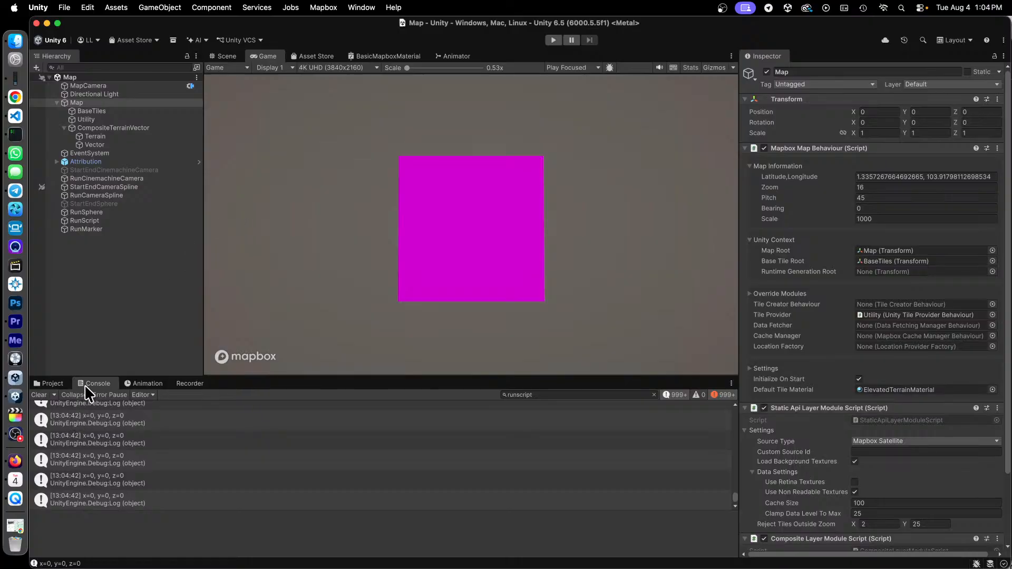
- Open RunScript from the project's Assets in the code editor and reposition the editor window
{"action": "left_click", "coordinate": [49, 383]}
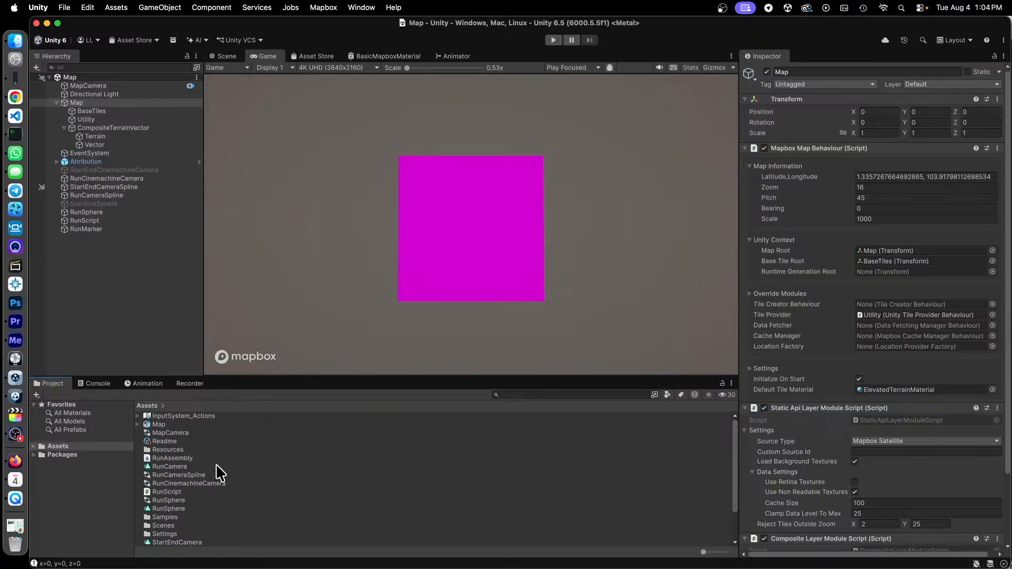
{"action": "left_click", "coordinate": [172, 492]}
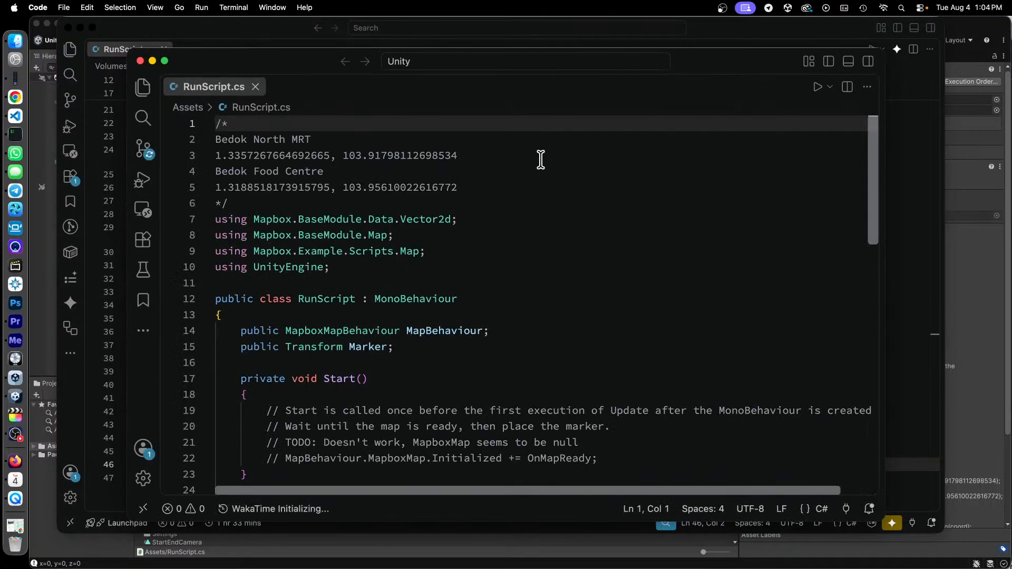
{"action": "left_click_drag", "start_coordinate": [313, 63], "coordinate": [251, 54]}
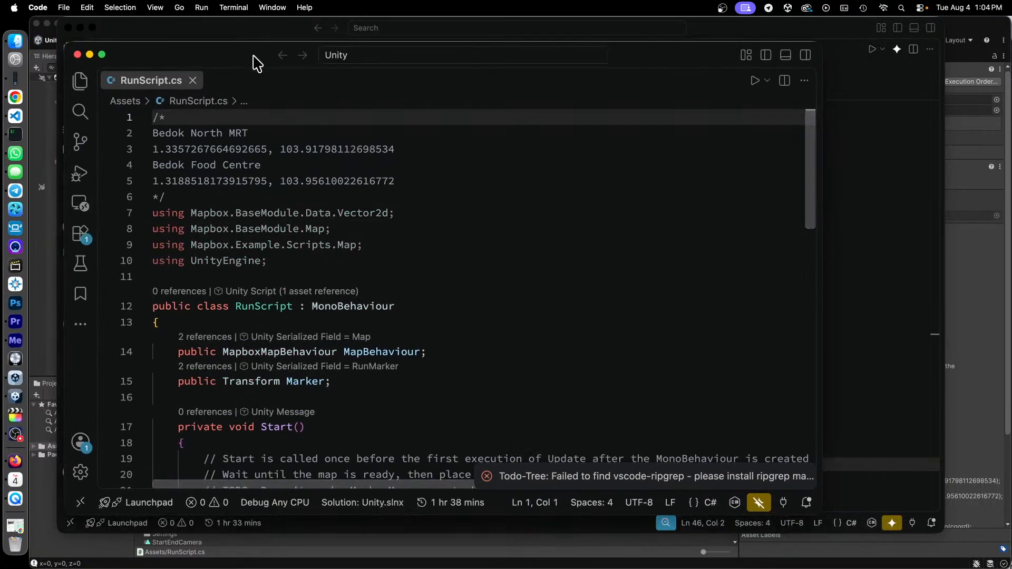
- Highlight the Bedok North MRT coordinates and the Bedok Food Centre coordinates in the header comment, one after the other
{"action": "left_click", "coordinate": [290, 135]}
{"action": "key", "text": "Down"}
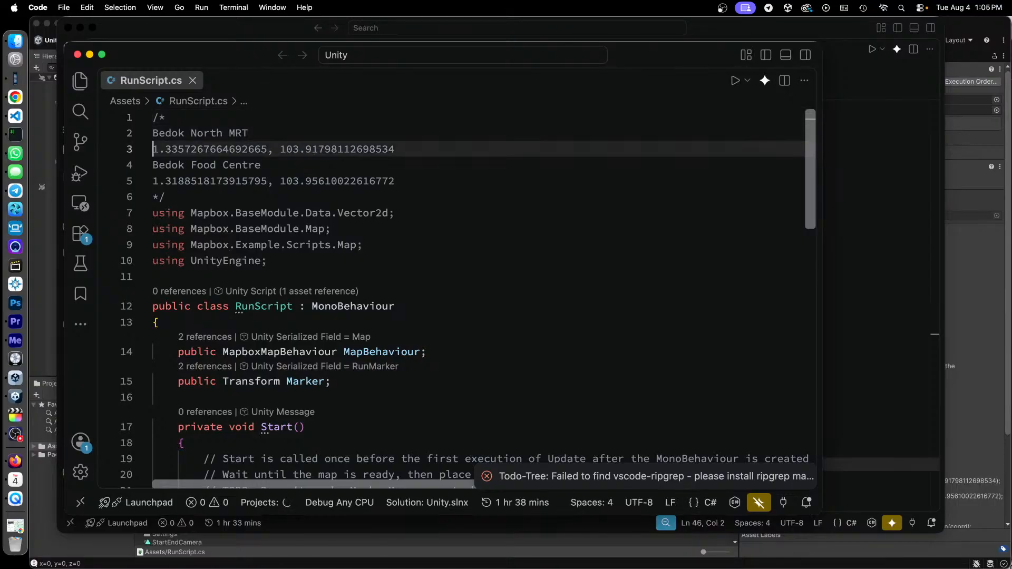
{"action": "key", "text": "Home"}
{"action": "key", "text": "shift+Down"}
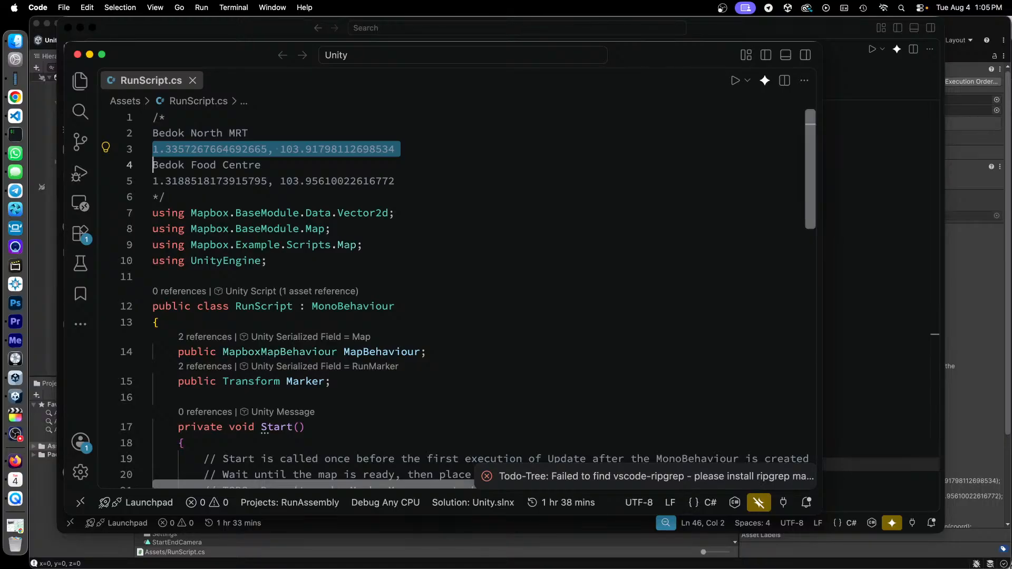
{"action": "key", "text": "Down"}
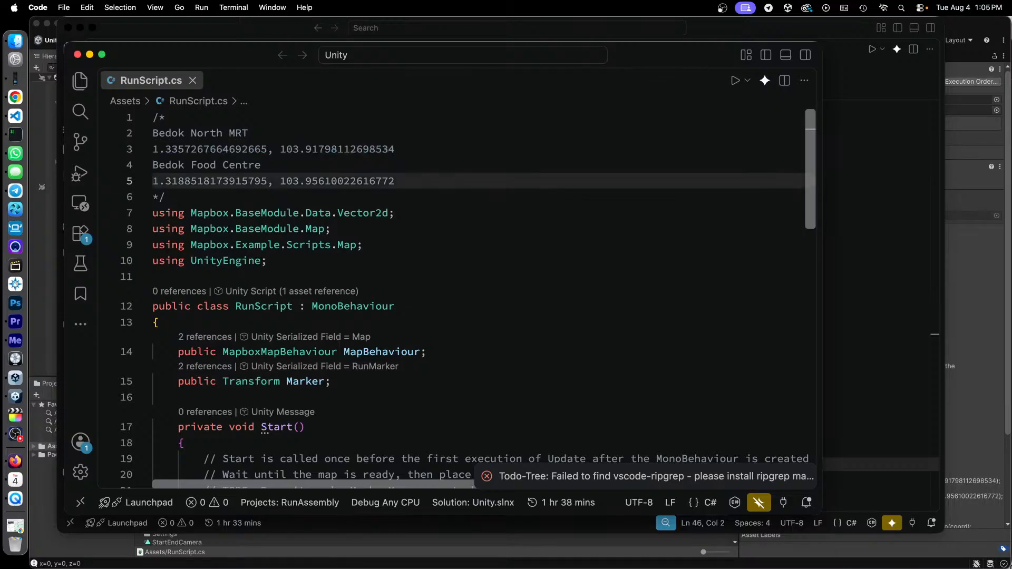
{"action": "key", "text": "shift+Down"}
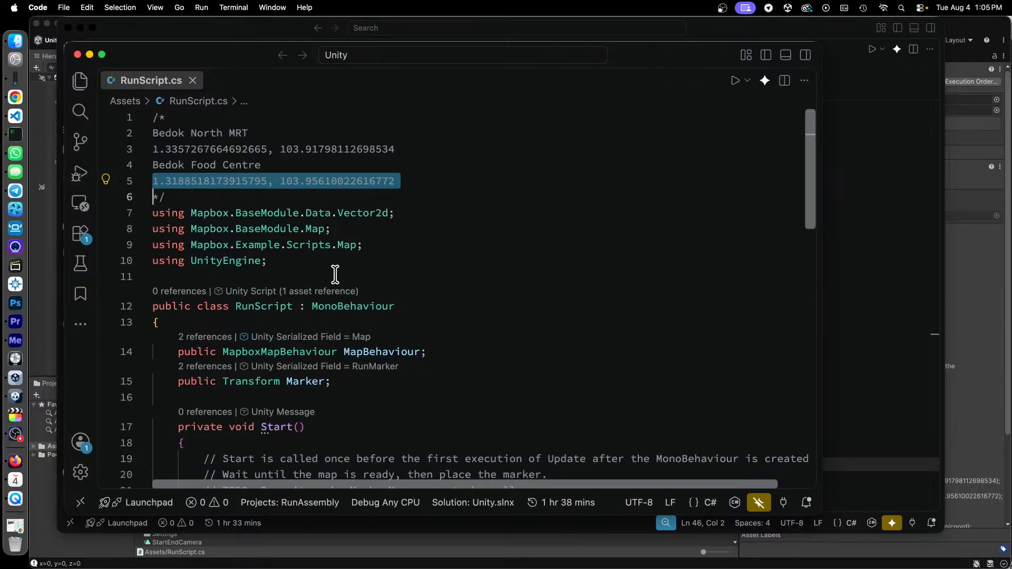
- Collapse the Start() method in RunScript.cs
{"action": "scroll", "coordinate": [394, 250], "scroll_direction": "down", "scroll_amount": 1}
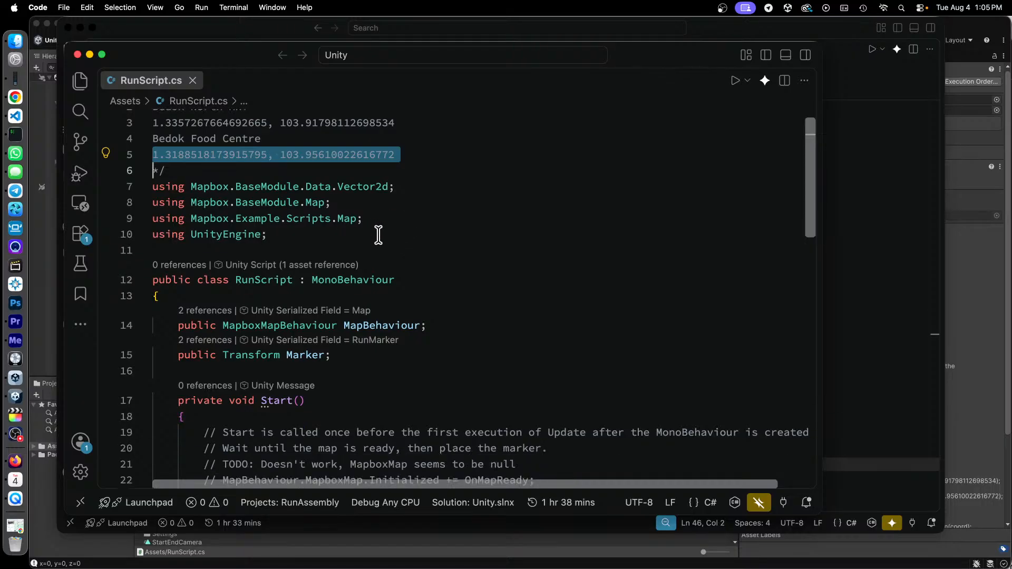
{"action": "scroll", "coordinate": [451, 216], "scroll_direction": "down", "scroll_amount": 2}
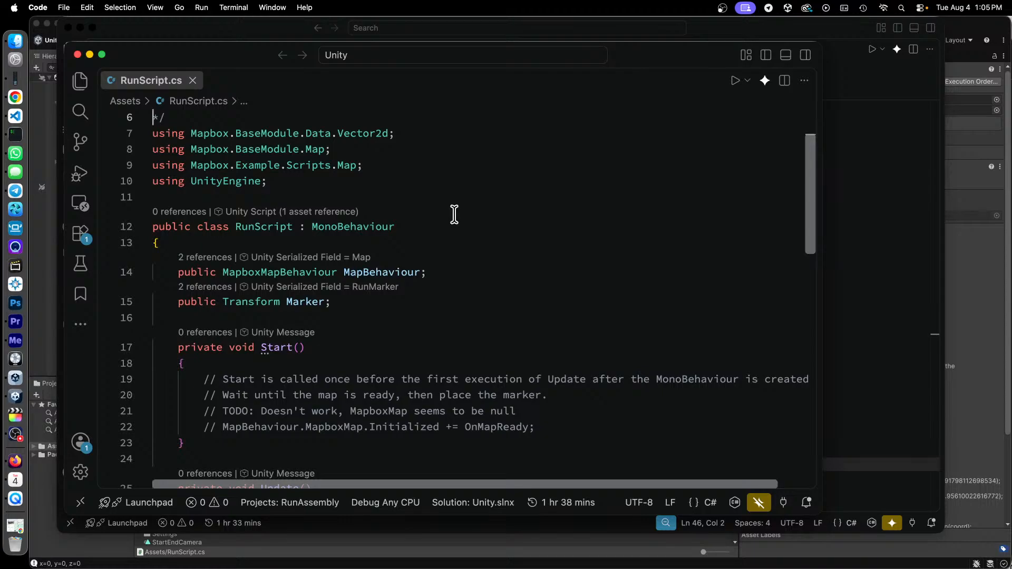
{"action": "scroll", "coordinate": [454, 214], "scroll_direction": "down", "scroll_amount": 2}
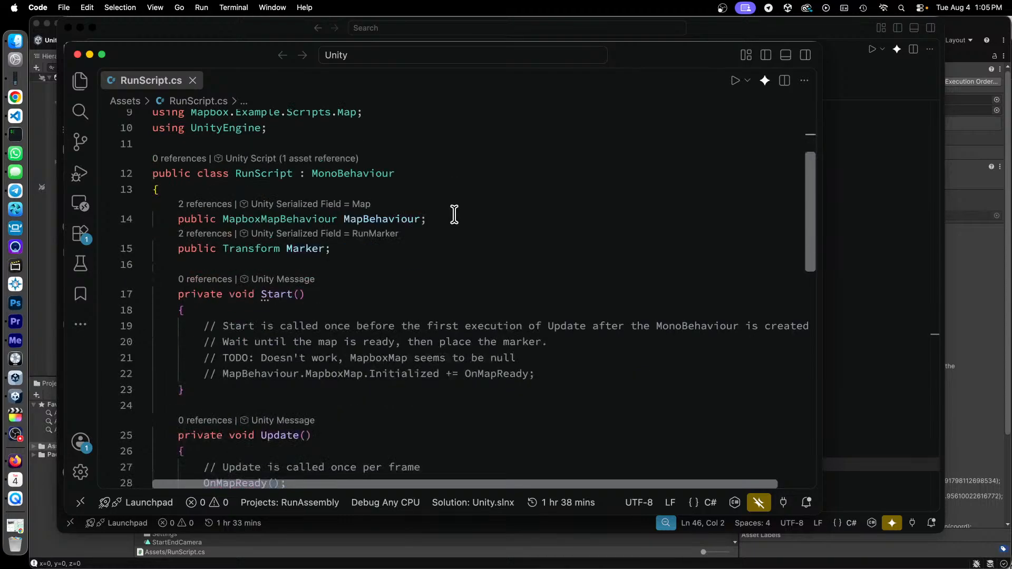
{"action": "left_click", "coordinate": [144, 293]}
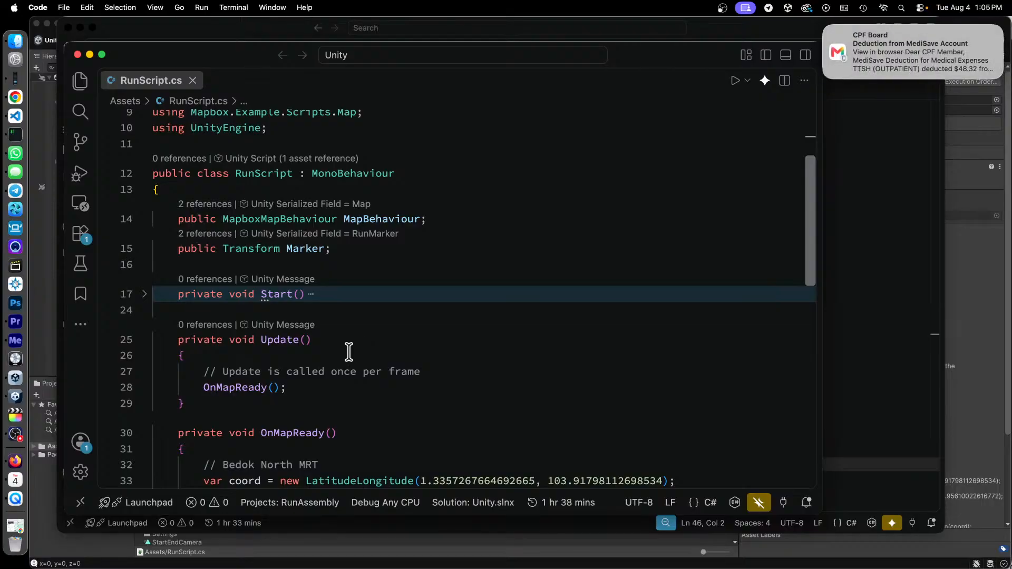
- Turn on the Do Not Disturb focus mode and dismiss the notifications shown on screen
{"action": "left_click", "coordinate": [918, 8]}
{"action": "left_click", "coordinate": [955, 174]}
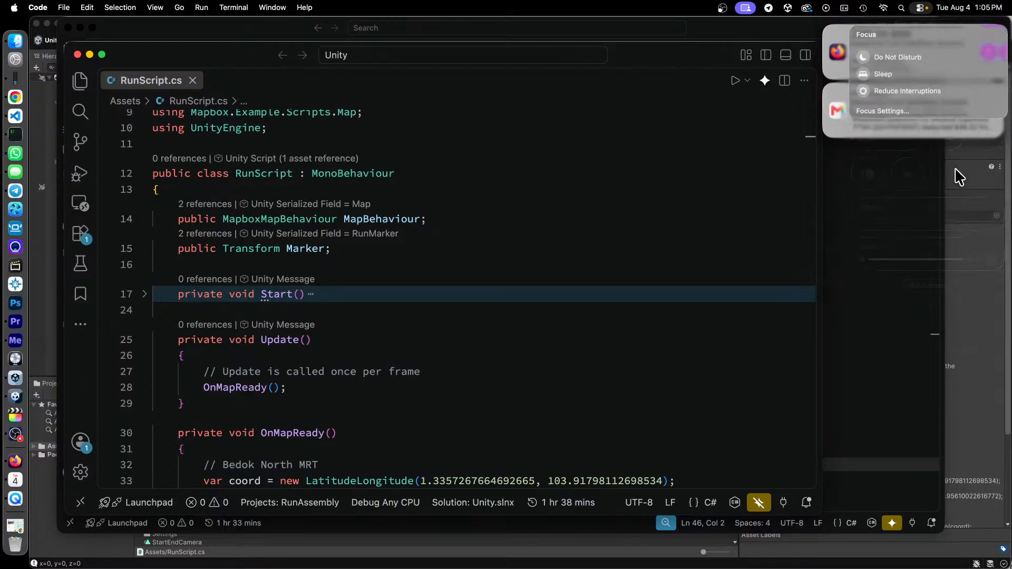
{"action": "left_click", "coordinate": [905, 53]}
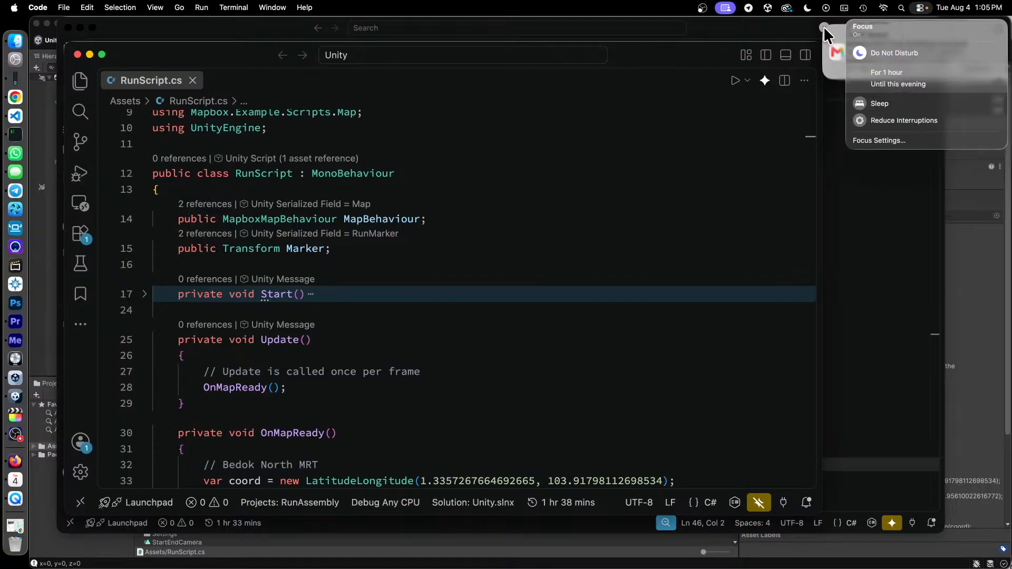
{"action": "left_click", "coordinate": [824, 27]}
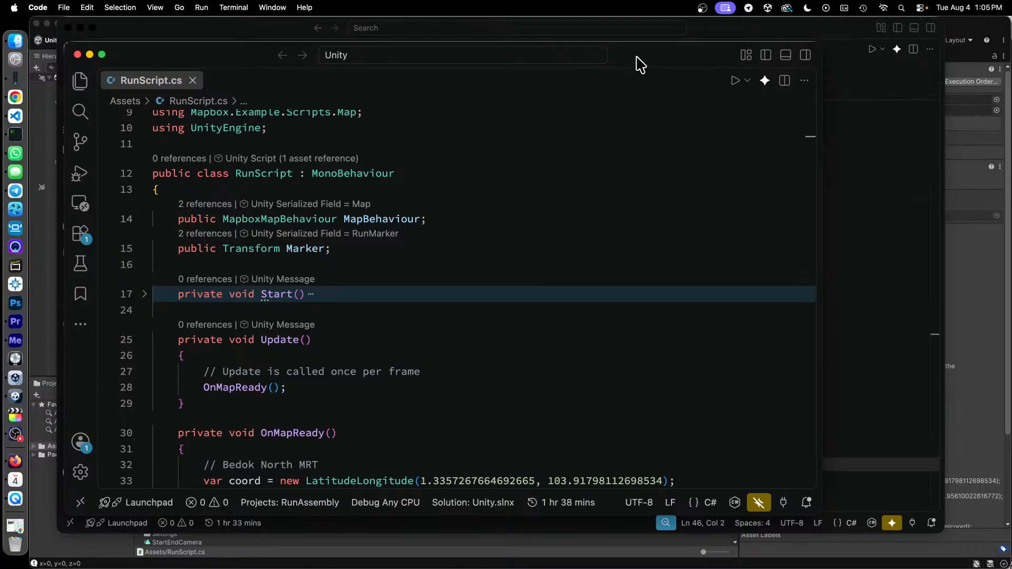
- Review RunScript.cs from its header comment to Update() and highlight the comment line inside Update()
{"action": "left_click", "coordinate": [426, 340]}
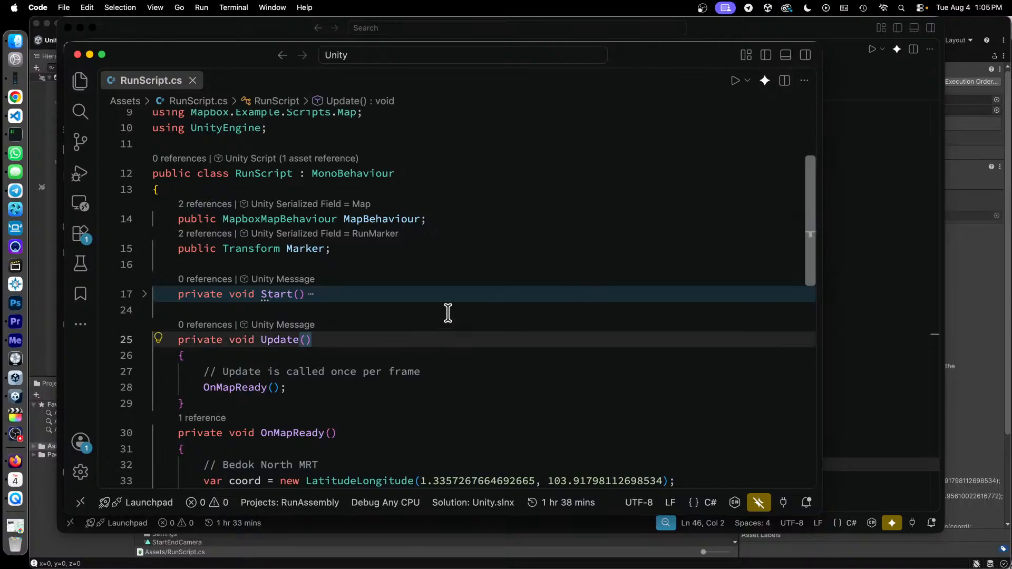
{"action": "scroll", "coordinate": [370, 267], "scroll_direction": "up", "scroll_amount": 3}
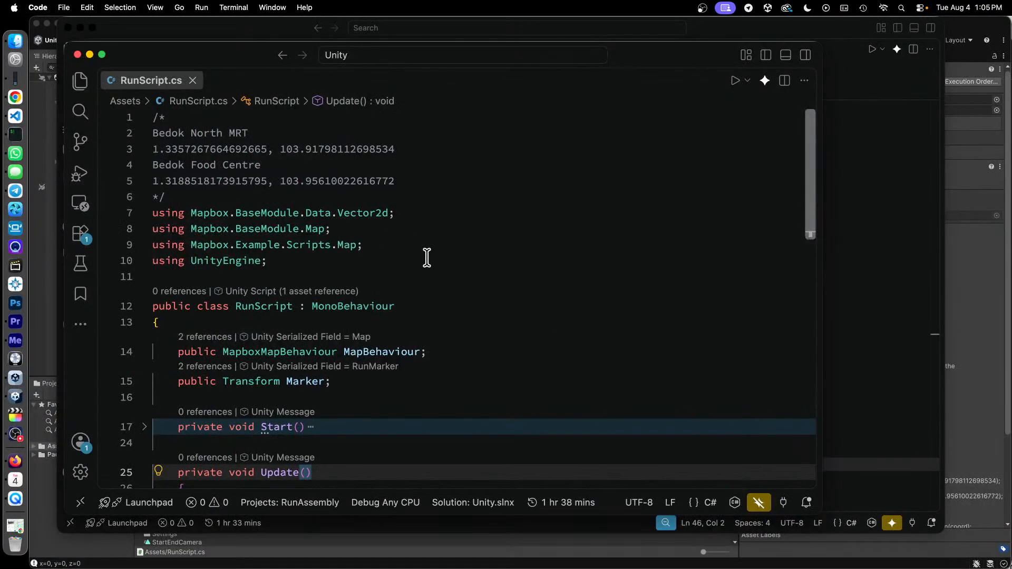
{"action": "scroll", "coordinate": [426, 258], "scroll_direction": "down", "scroll_amount": 4}
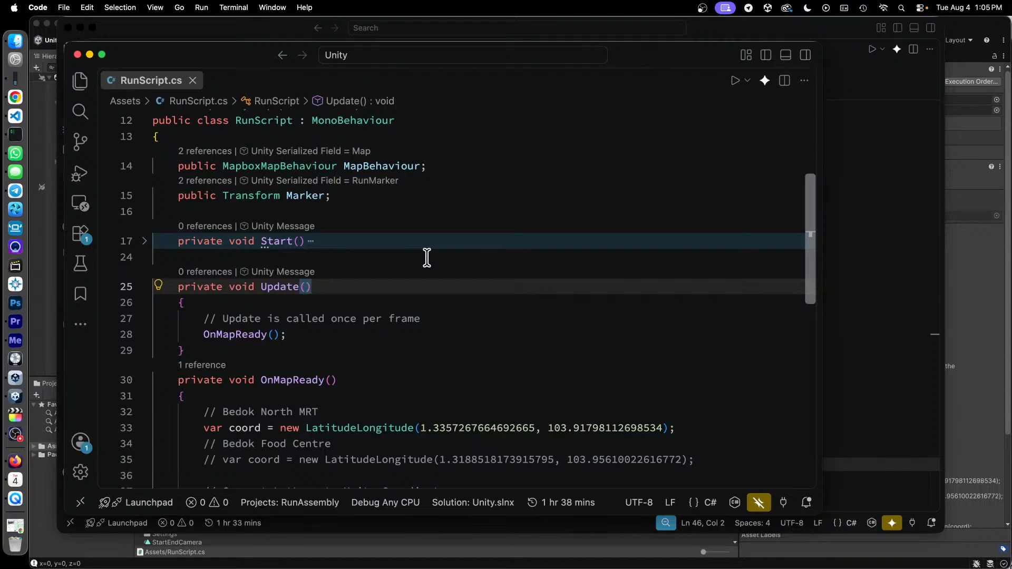
{"action": "scroll", "coordinate": [427, 258], "scroll_direction": "down", "scroll_amount": 2}
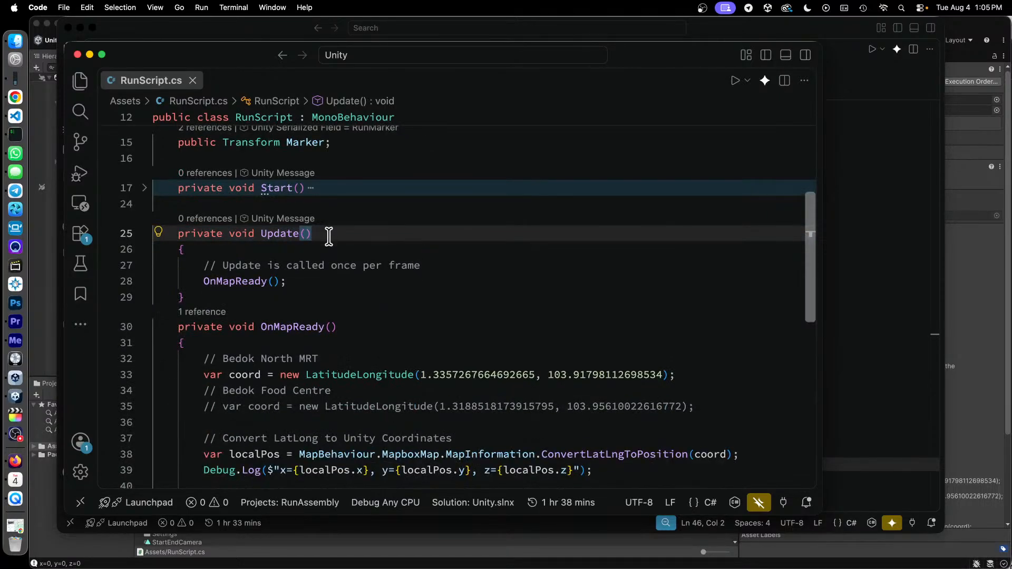
{"action": "left_click", "coordinate": [392, 248]}
{"action": "key", "text": "Down"}
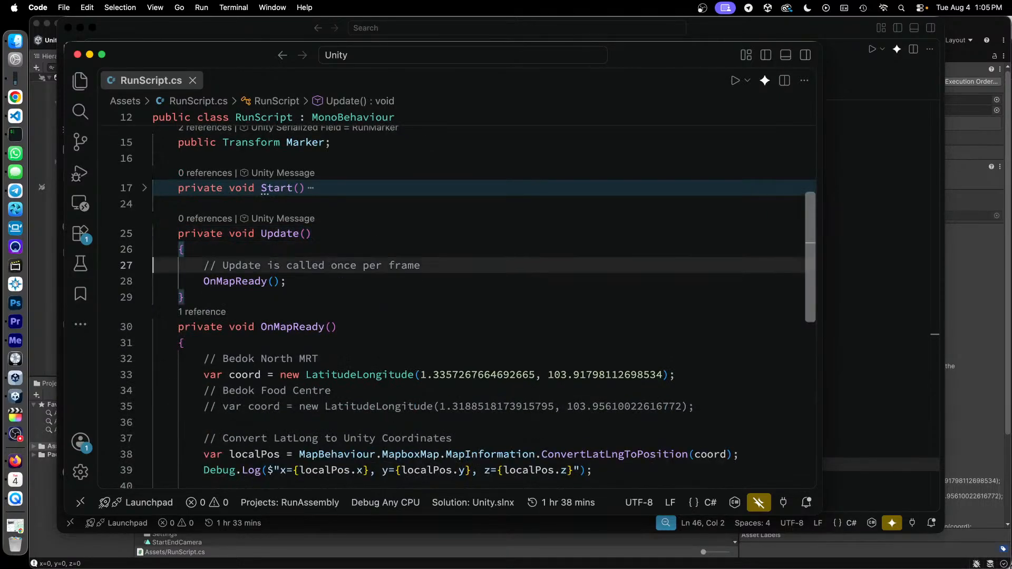
{"action": "key", "text": "super+l"}
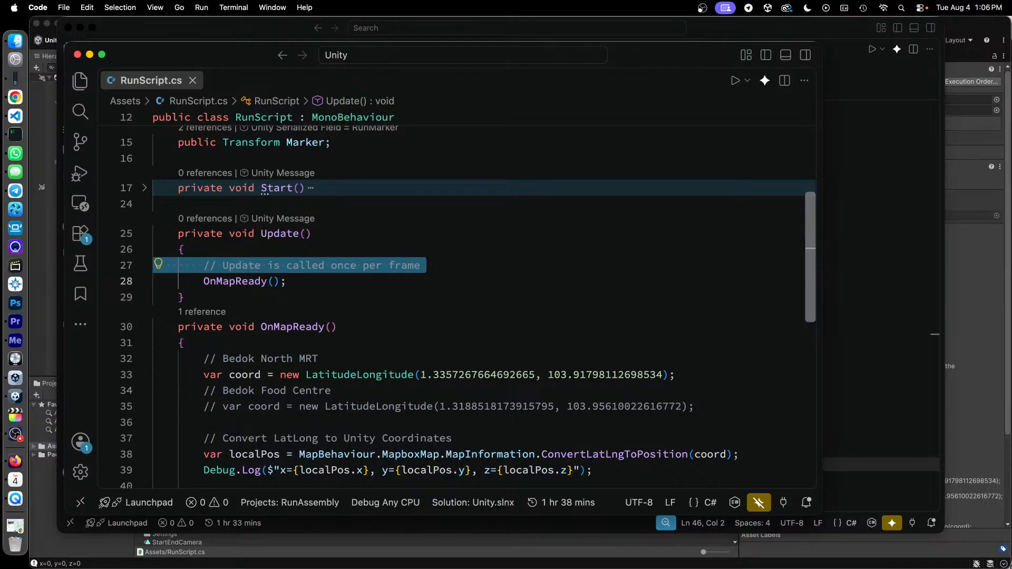
- Select the whole Update() method, including its call to OnMapReady()
{"action": "key", "text": "Up"}
{"action": "key", "text": "Up"}
{"action": "key", "text": "Up"}
{"action": "key", "text": "Down"}
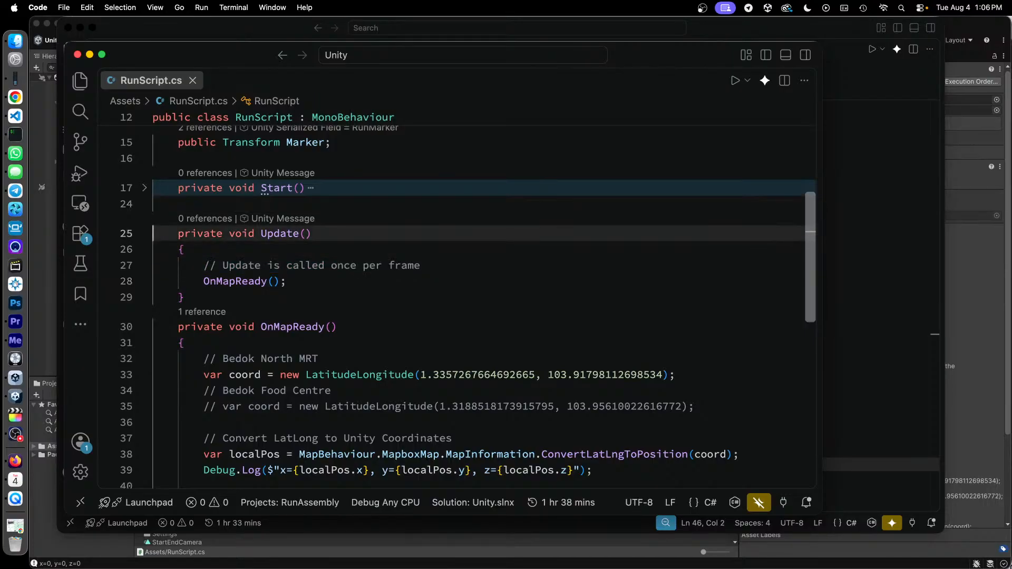
{"action": "key", "text": "super+l"}
{"action": "key", "text": "super+l"}
{"action": "key", "text": "super+l"}
{"action": "key", "text": "super+l"}
{"action": "key", "text": "super+l"}
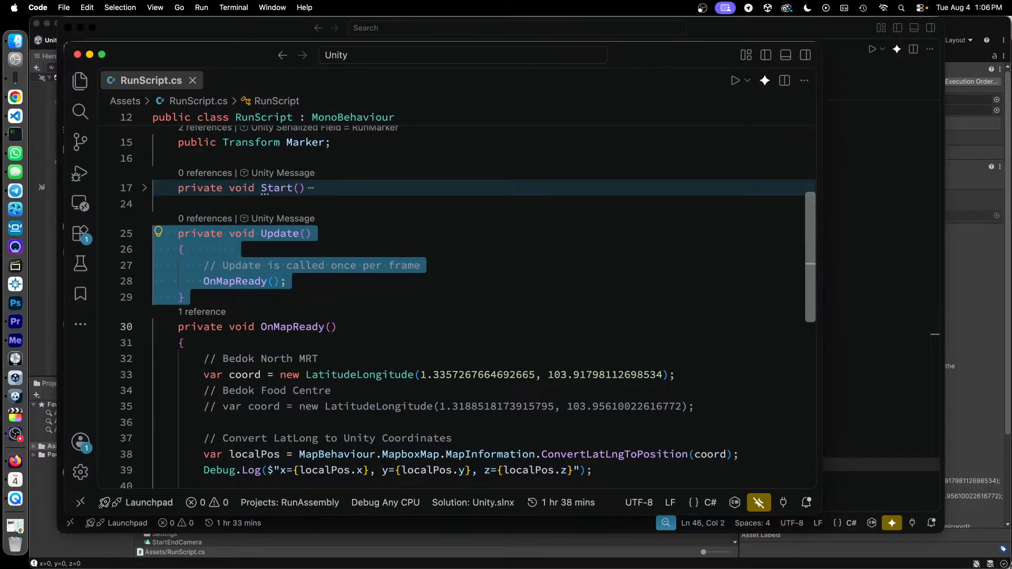
- Highlight the "once per frame" comment text and the OnMapReady() call inside Update()
{"action": "left_click", "coordinate": [305, 266]}
{"action": "left_click_drag", "start_coordinate": [338, 265], "coordinate": [421, 265]}
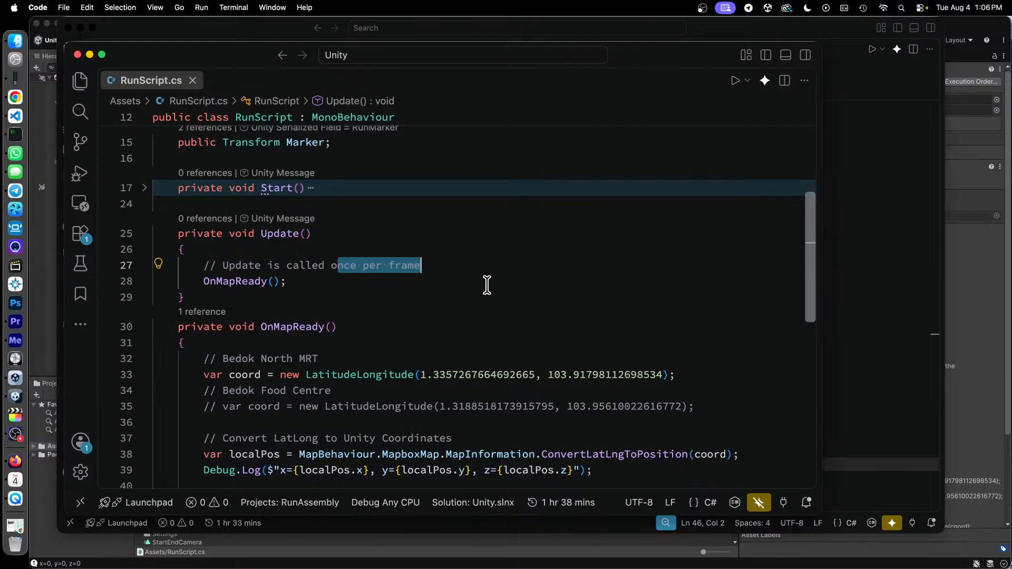
{"action": "left_click_drag", "start_coordinate": [287, 281], "coordinate": [204, 281]}
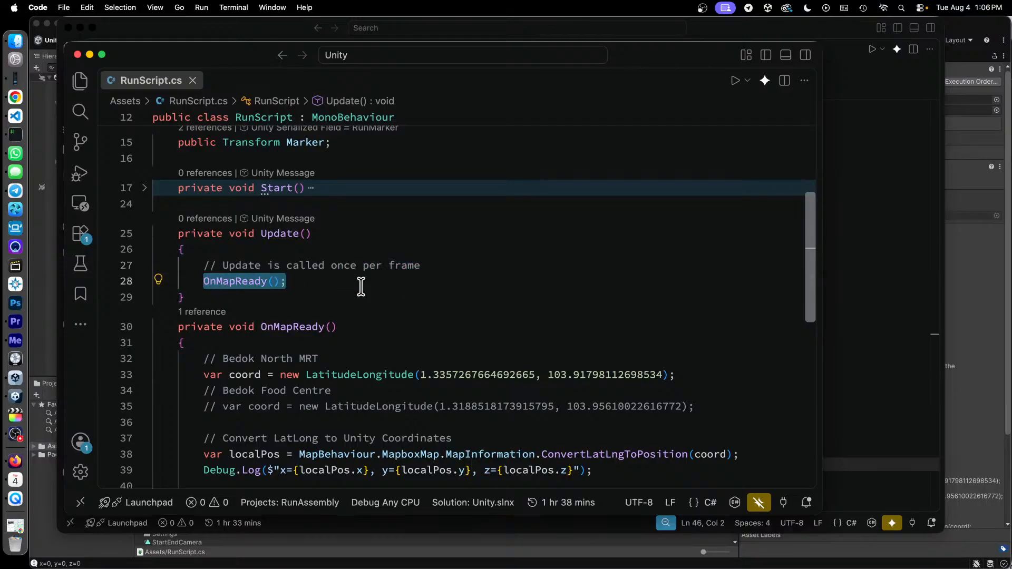
- Highlight the OnMapReady() declaration and the Bedok North MRT coordinate line inside the method
{"action": "scroll", "coordinate": [409, 283], "scroll_direction": "down", "scroll_amount": 4}
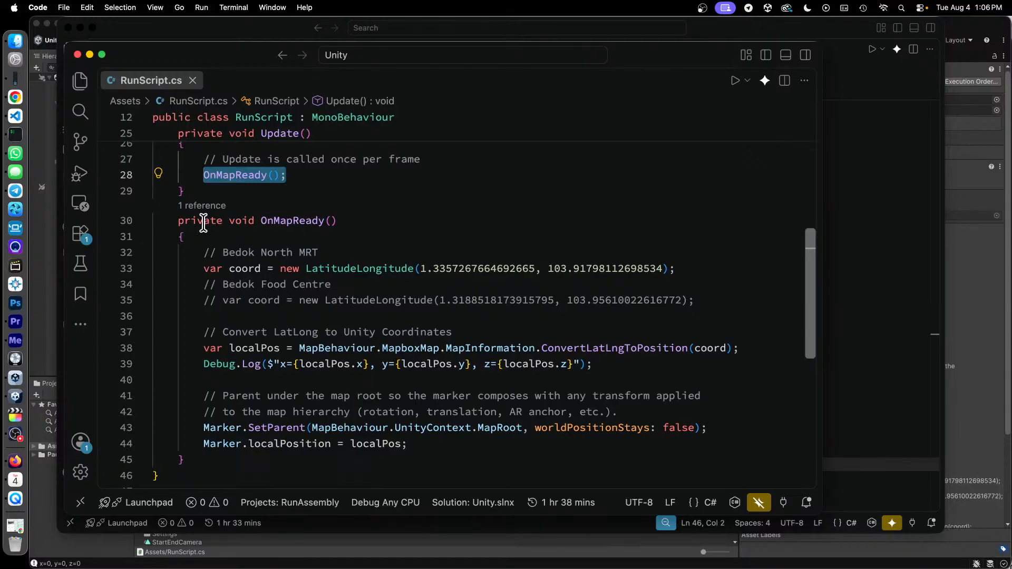
{"action": "left_click_drag", "start_coordinate": [204, 220], "coordinate": [405, 235]}
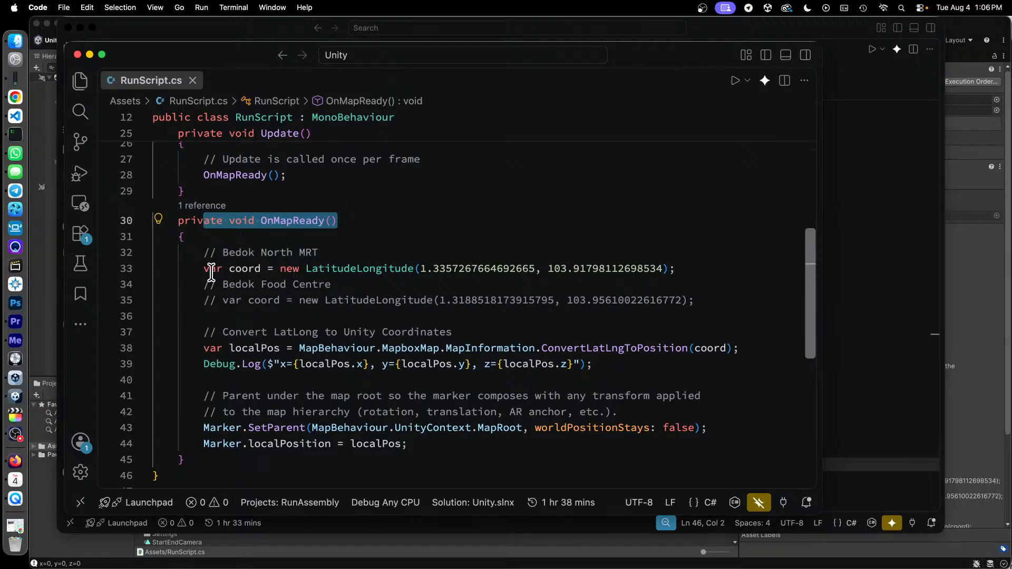
{"action": "left_click_drag", "start_coordinate": [202, 270], "coordinate": [679, 272]}
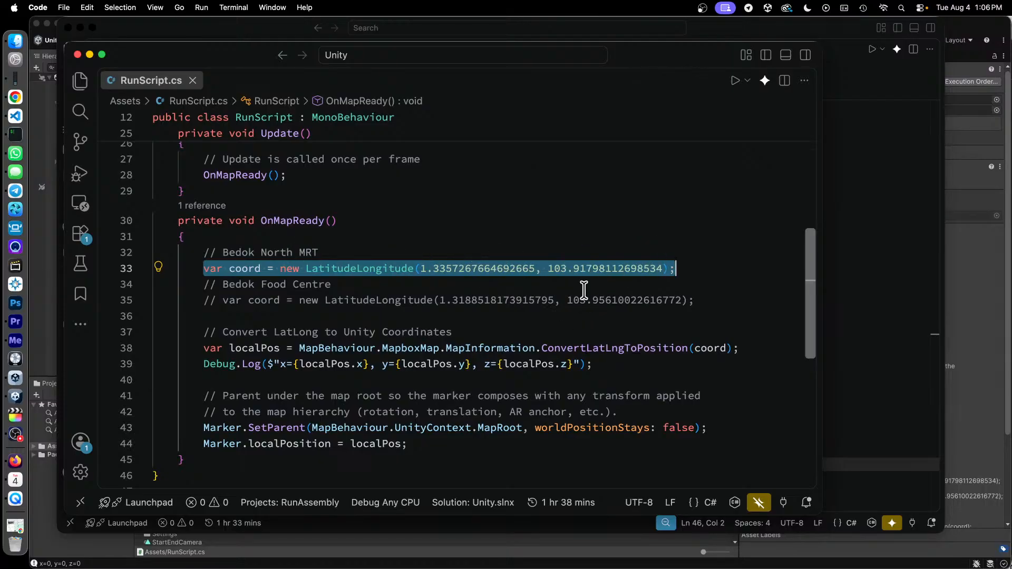
{"action": "scroll", "coordinate": [548, 253], "scroll_direction": "down", "scroll_amount": 1}
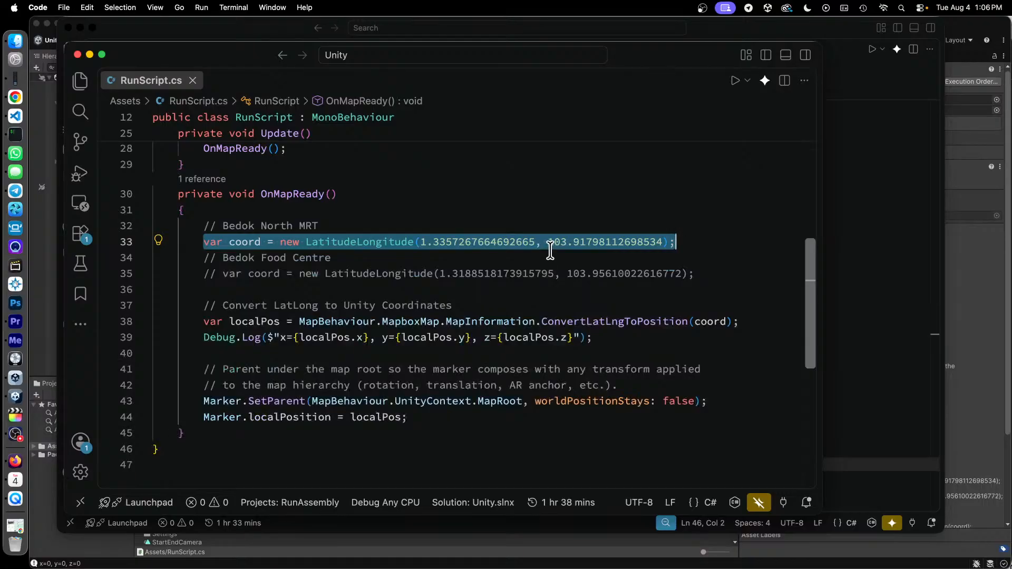
- Highlight the lines in OnMapReady() that convert and log the coordinates and position the marker under the map root, finishing with the selection cleared
{"action": "left_click_drag", "start_coordinate": [242, 306], "coordinate": [454, 307]}
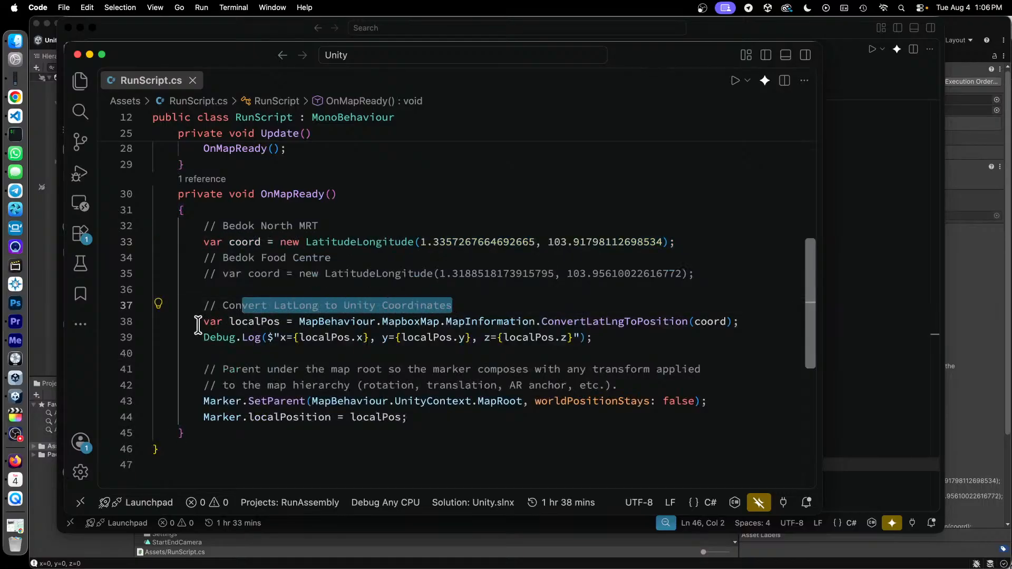
{"action": "left_click_drag", "start_coordinate": [202, 322], "coordinate": [682, 324]}
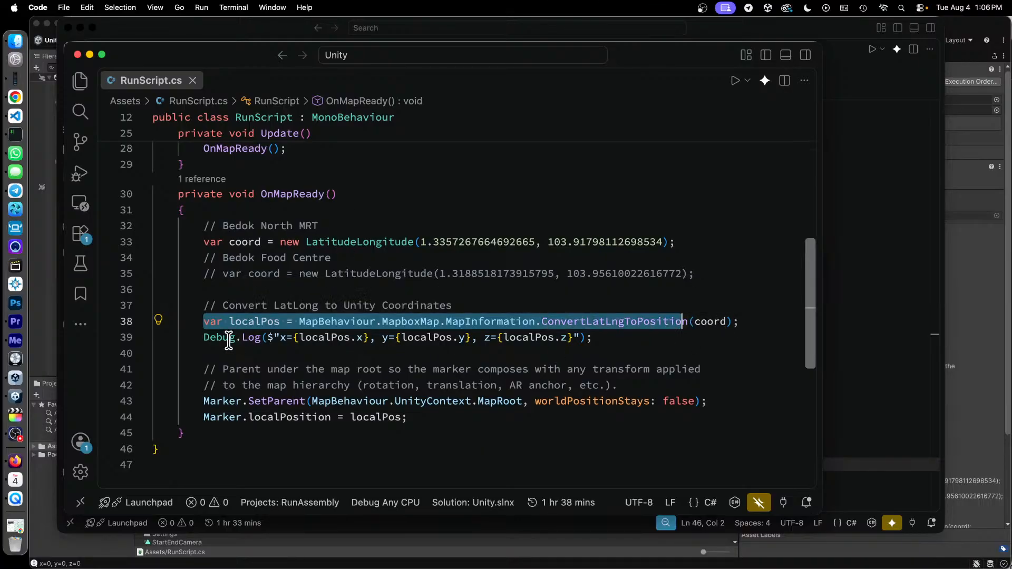
{"action": "left_click_drag", "start_coordinate": [204, 338], "coordinate": [573, 341]}
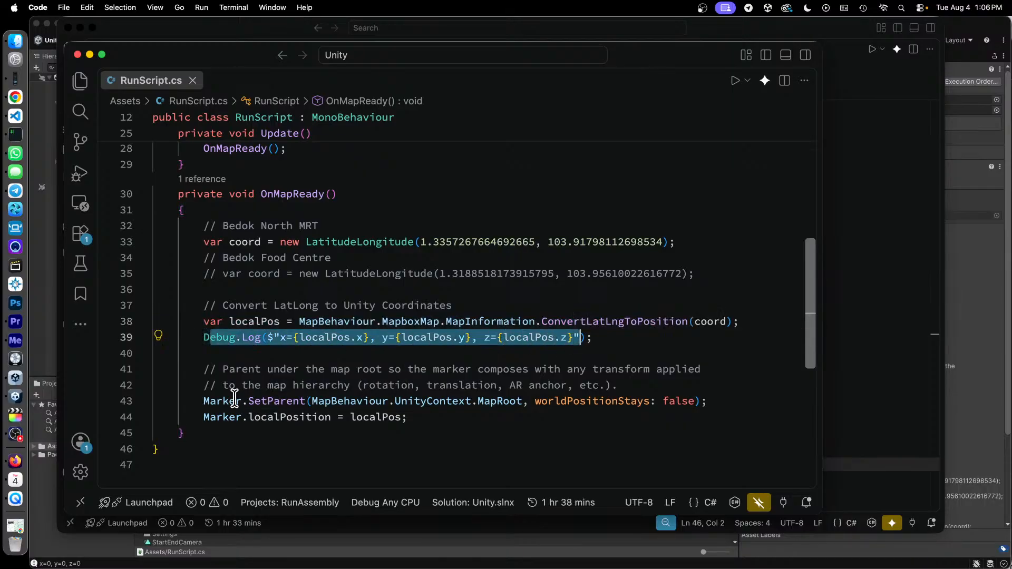
{"action": "left_click_drag", "start_coordinate": [202, 401], "coordinate": [414, 420]}
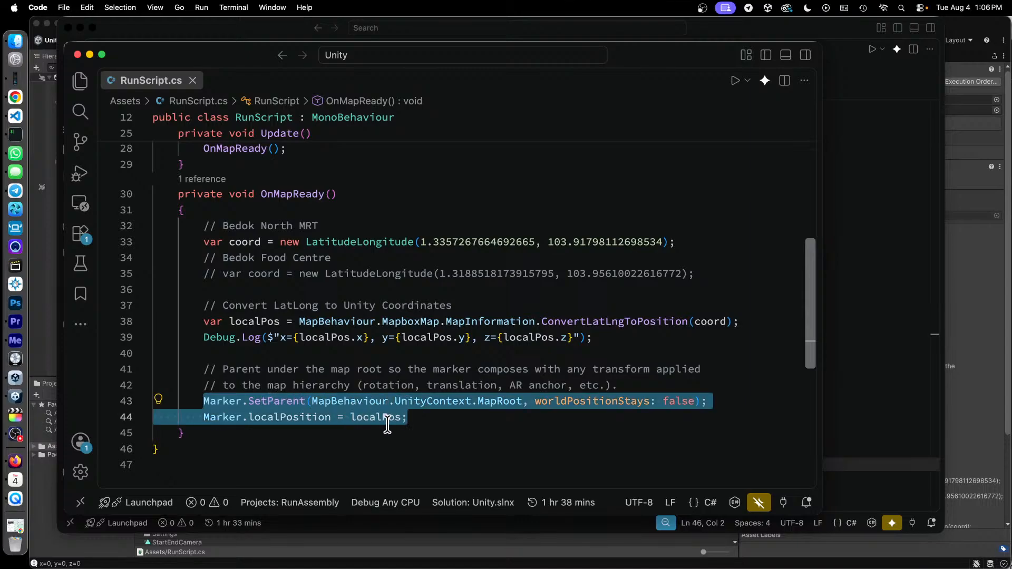
{"action": "left_click", "coordinate": [424, 455]}
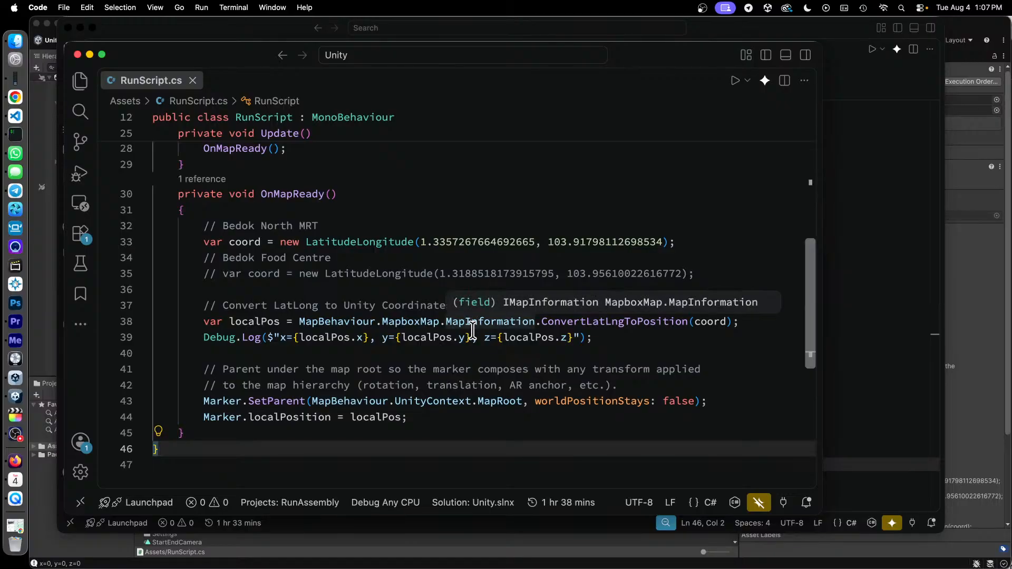
- Highlight the Bedok North MRT latitude/longitude values and the x, y, z expressions in the Debug.Log line
{"action": "left_click_drag", "start_coordinate": [419, 242], "coordinate": [668, 243]}
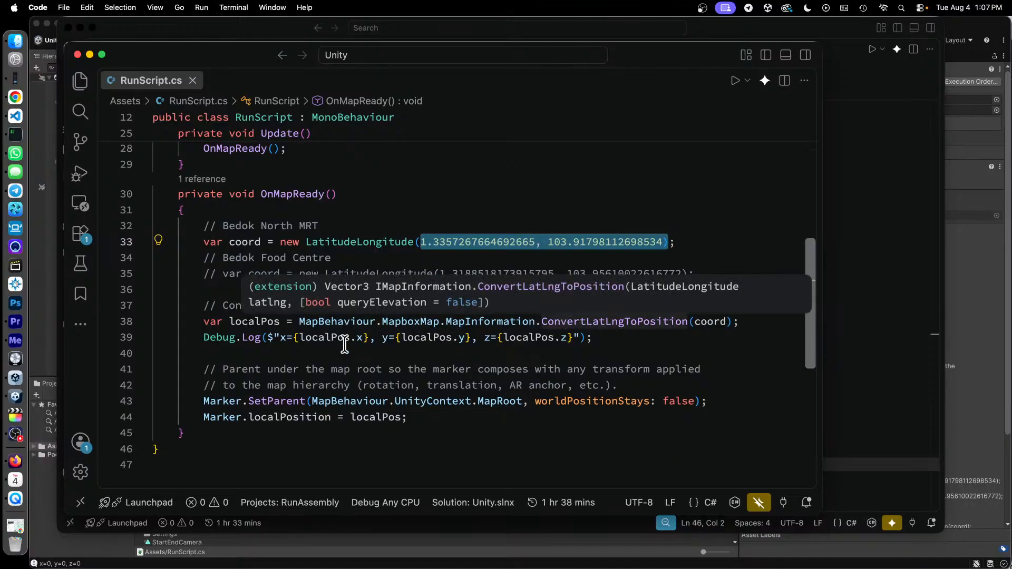
{"action": "left_click_drag", "start_coordinate": [279, 337], "coordinate": [577, 333]}
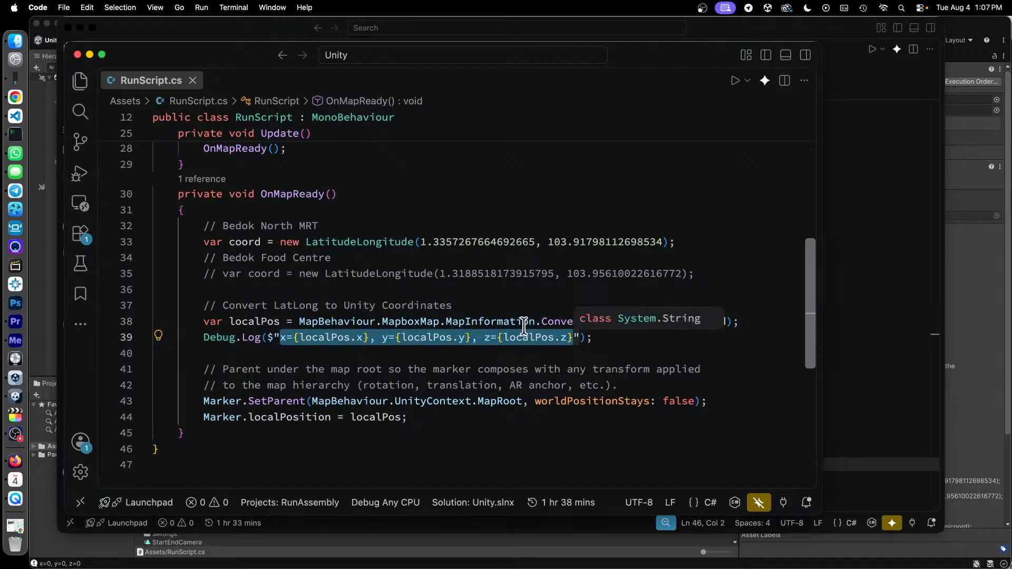
- Switch to Unity, show the Console log filtered by "runscript", and inspect the Map object's Mapbox settings
{"action": "left_click", "coordinate": [41, 319]}
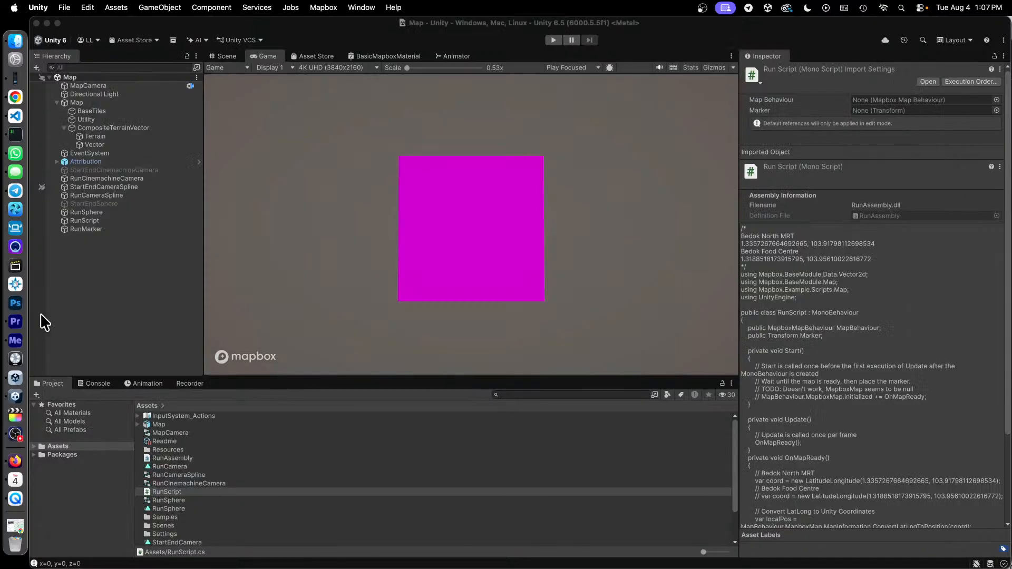
{"action": "left_click", "coordinate": [91, 383]}
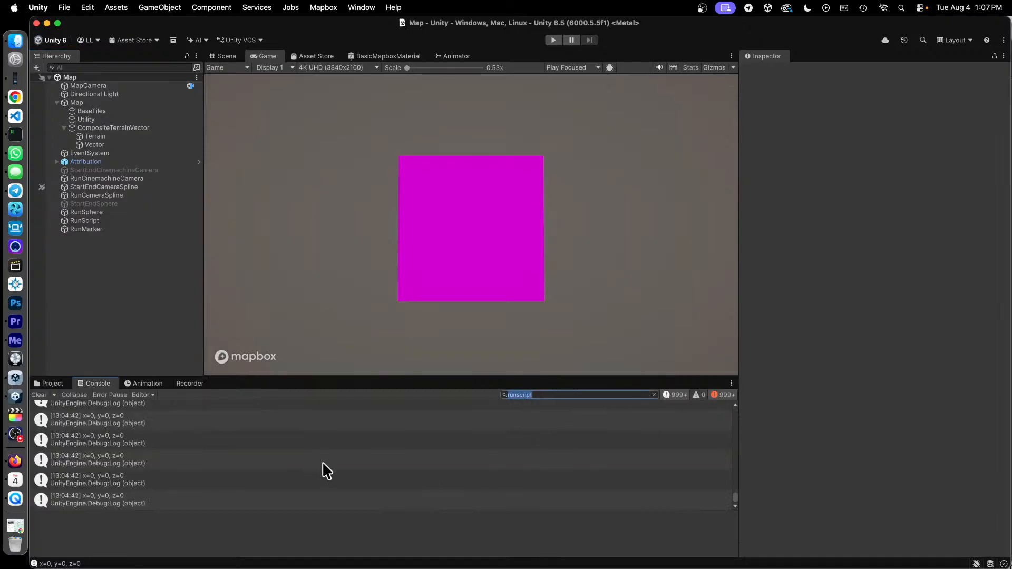
{"action": "left_click", "coordinate": [182, 521]}
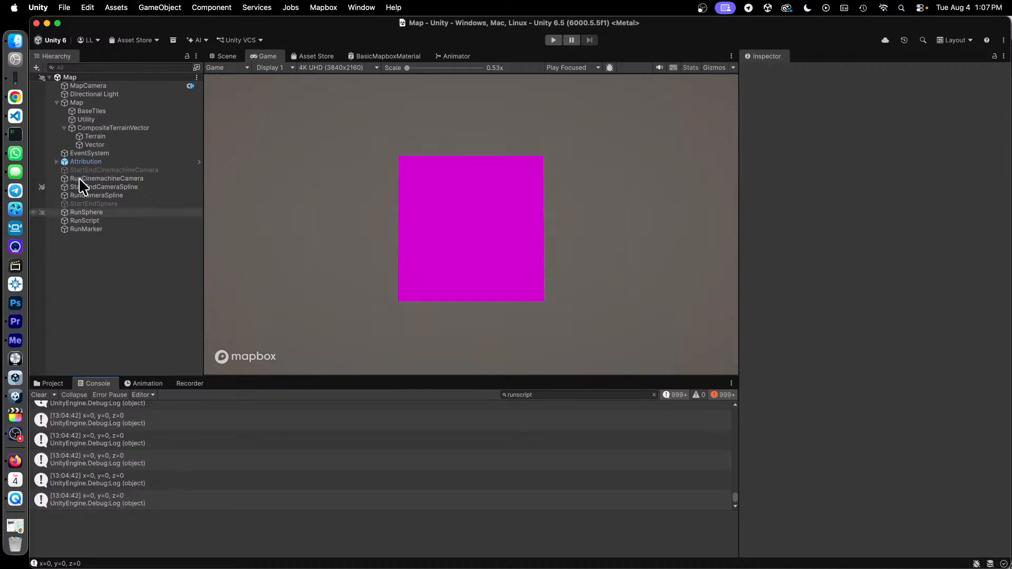
{"action": "left_click", "coordinate": [77, 103]}
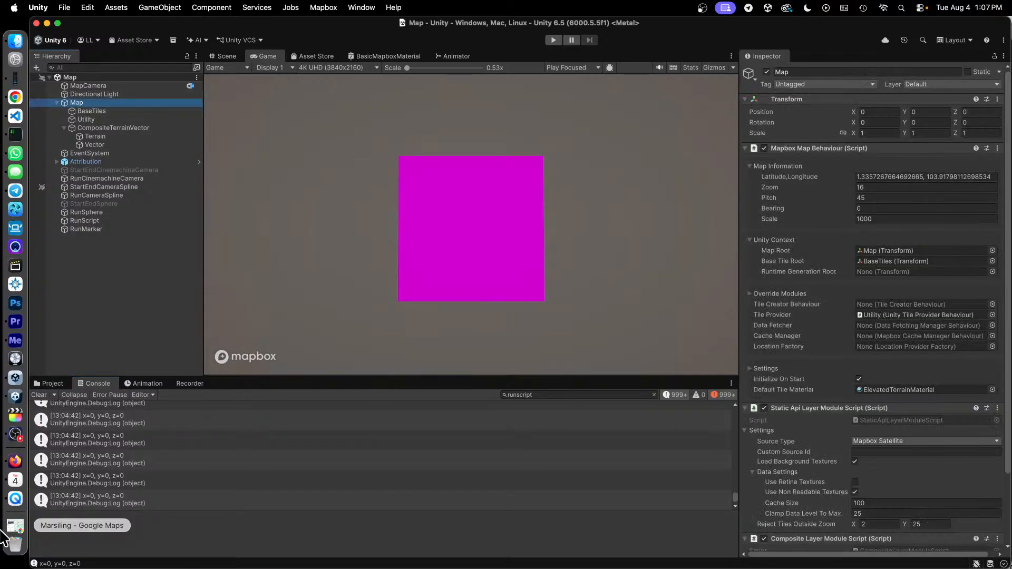
- Return to RunScript.cs in VS Code and highlight the Bedok North MRT coordinate arguments
{"action": "key", "text": "ctrl+Up"}
{"action": "left_click", "coordinate": [574, 444]}
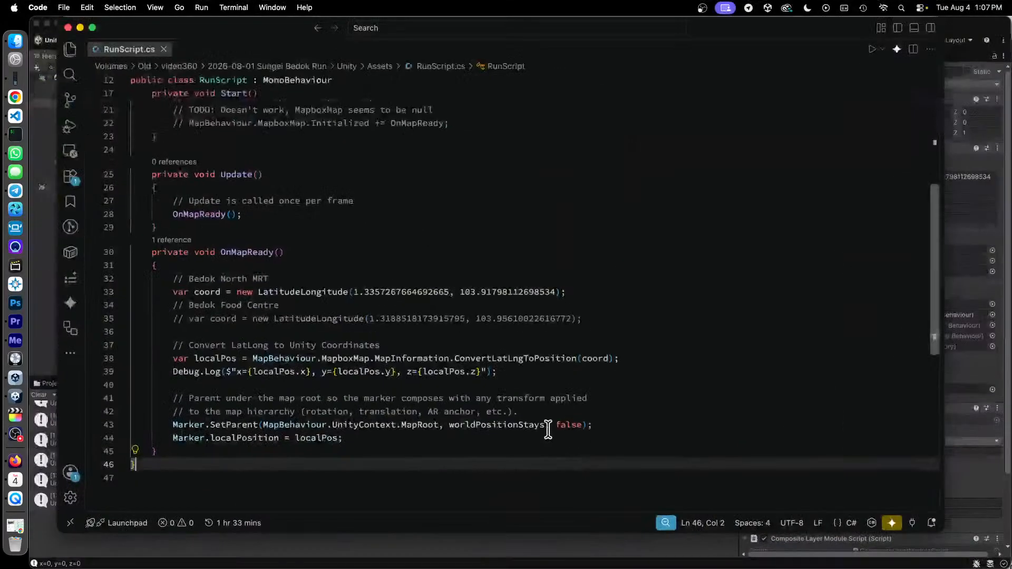
{"action": "left_click_drag", "start_coordinate": [338, 292], "coordinate": [575, 292]}
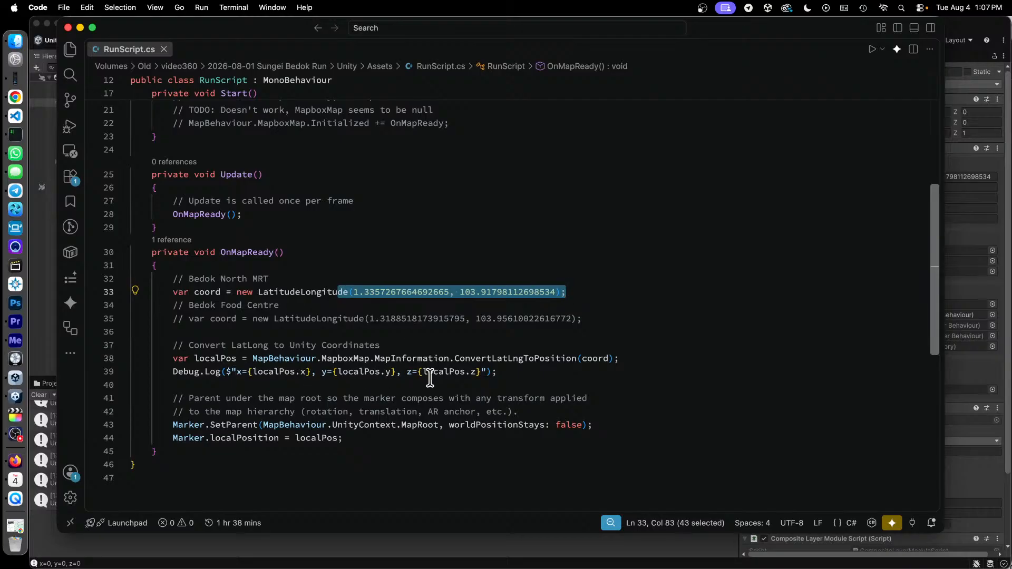
- Comment out the Bedok North MRT coord line and uncomment the Bedok Food Centre coord line in OnMapReady()
{"action": "left_click", "coordinate": [402, 280]}
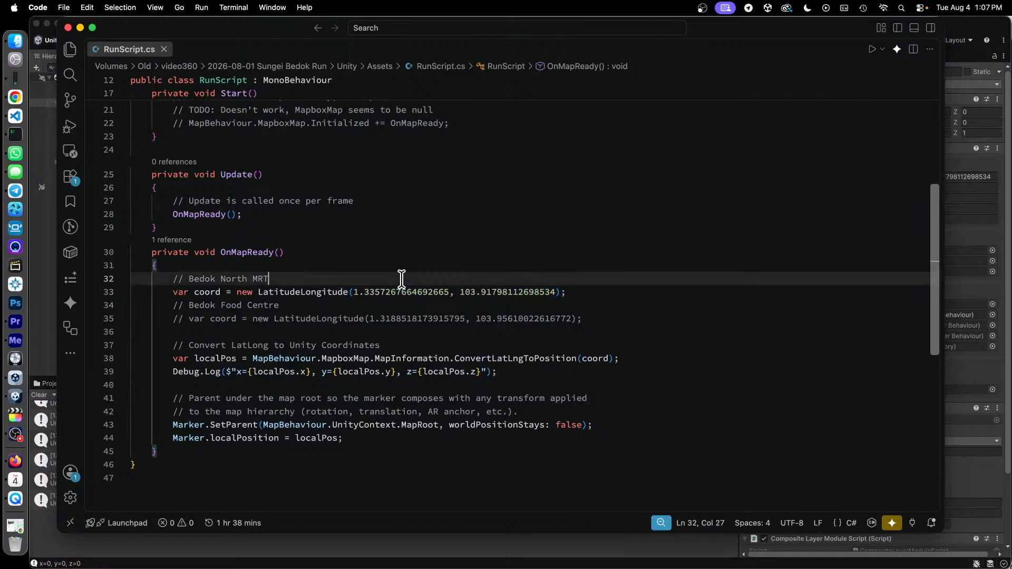
{"action": "key", "text": "Down"}
{"action": "key", "text": "super+Left"}
{"action": "key", "text": "super+slash"}
{"action": "key", "text": "Down"}
{"action": "key", "text": "Down"}
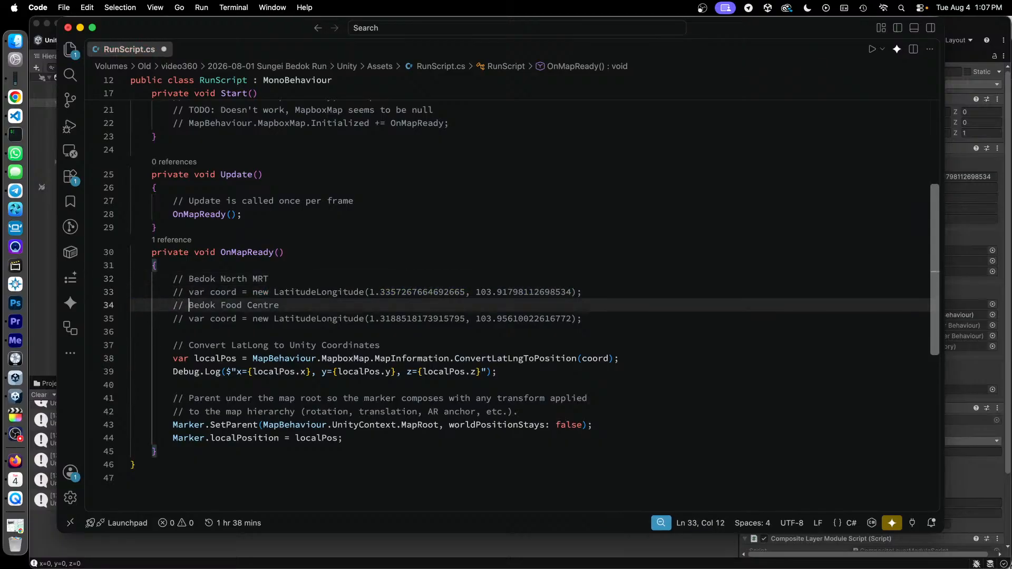
{"action": "key", "text": "super+slash"}
{"action": "key", "text": "Down"}
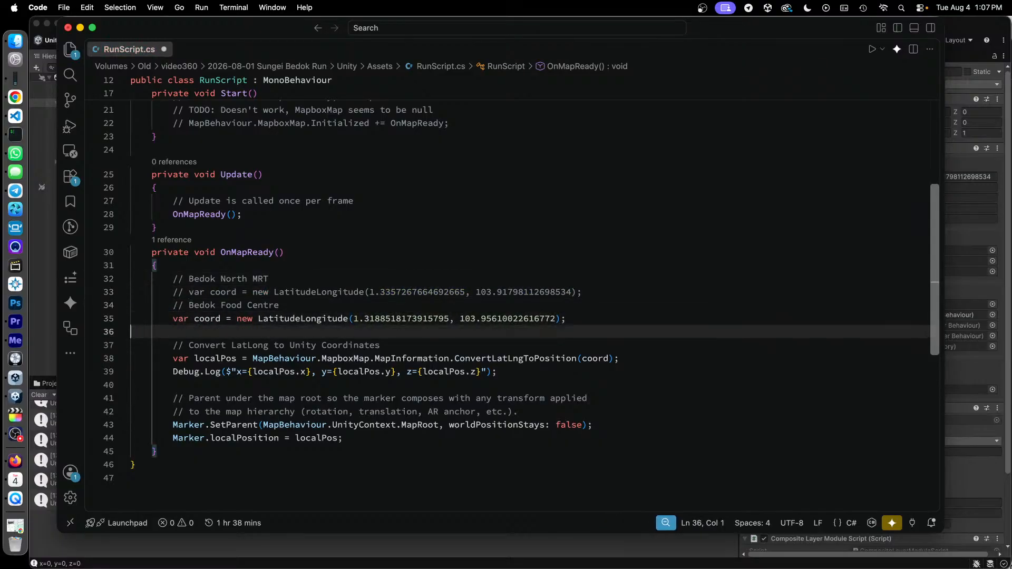
{"action": "key", "text": "Down"}
{"action": "key", "text": "Up"}
- Switch to Unity and run the scene in Play mode to check the logged marker position, stopping playback when done
{"action": "left_click", "coordinate": [42, 325]}
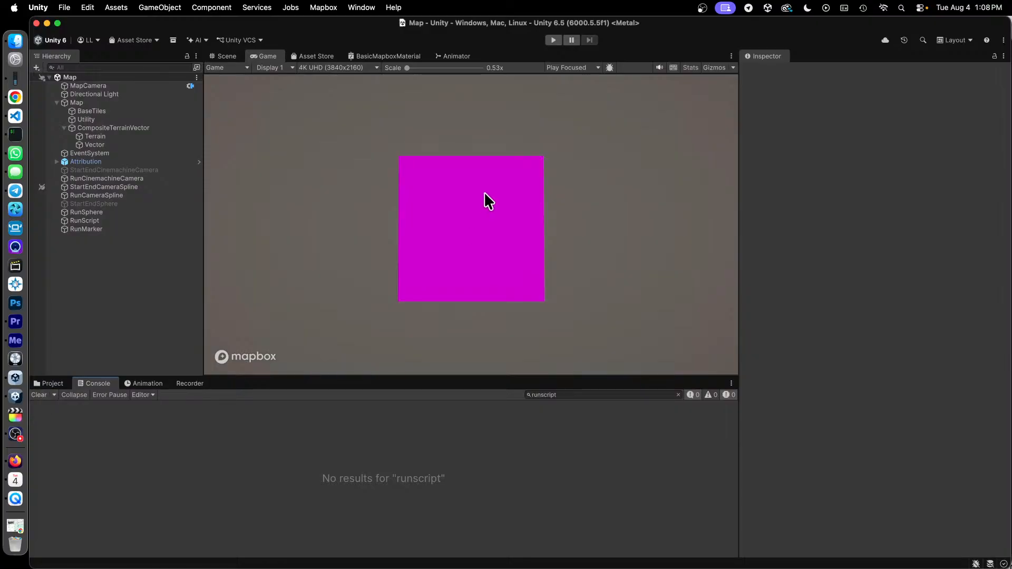
{"action": "left_click", "coordinate": [548, 41]}
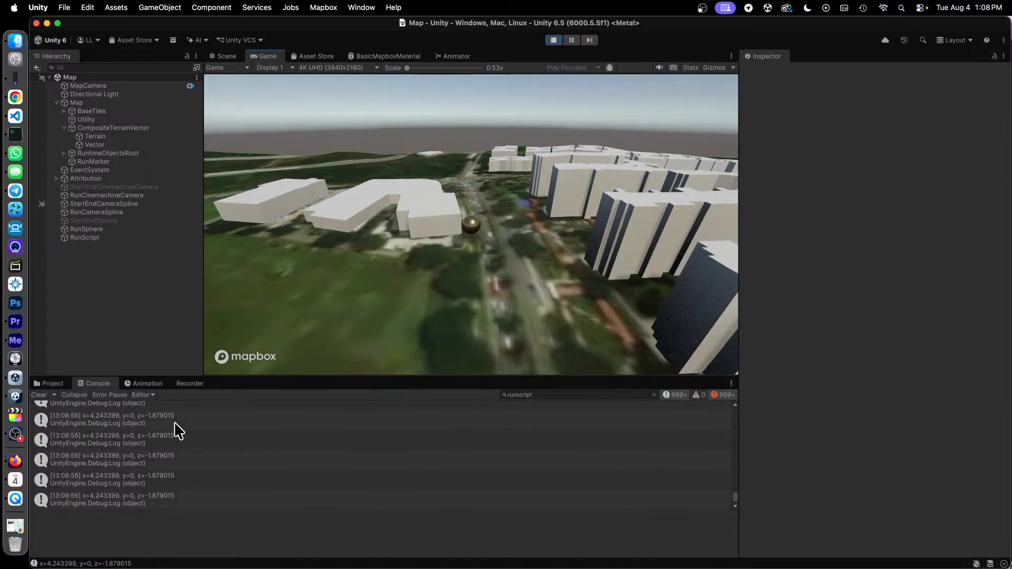
{"action": "left_click", "coordinate": [553, 40]}
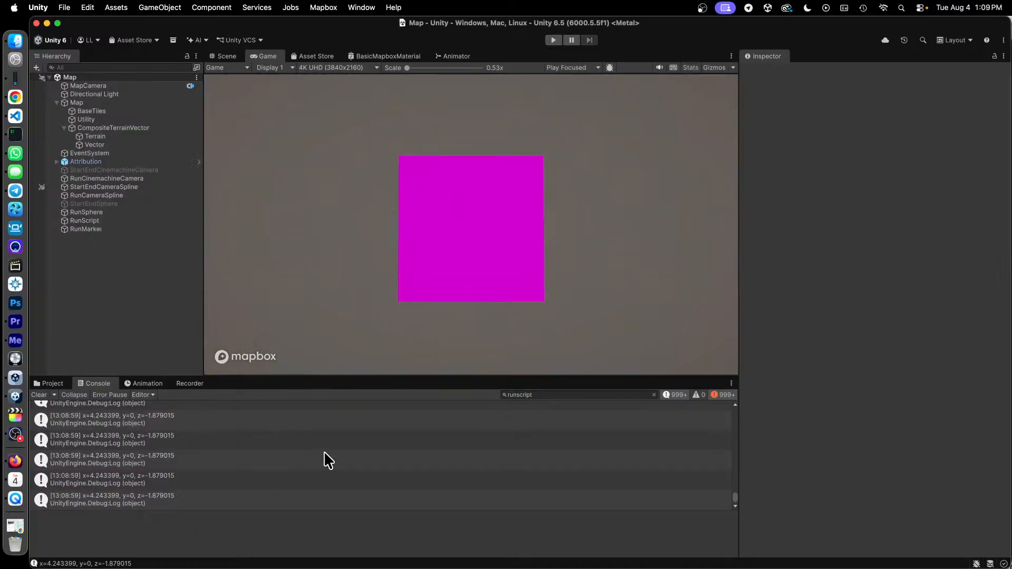
- Switch to Chrome and skim the mapbox-unity-sdk GitHub repository page from its file list to the end of the README
{"action": "key", "text": "ctrl+Up"}
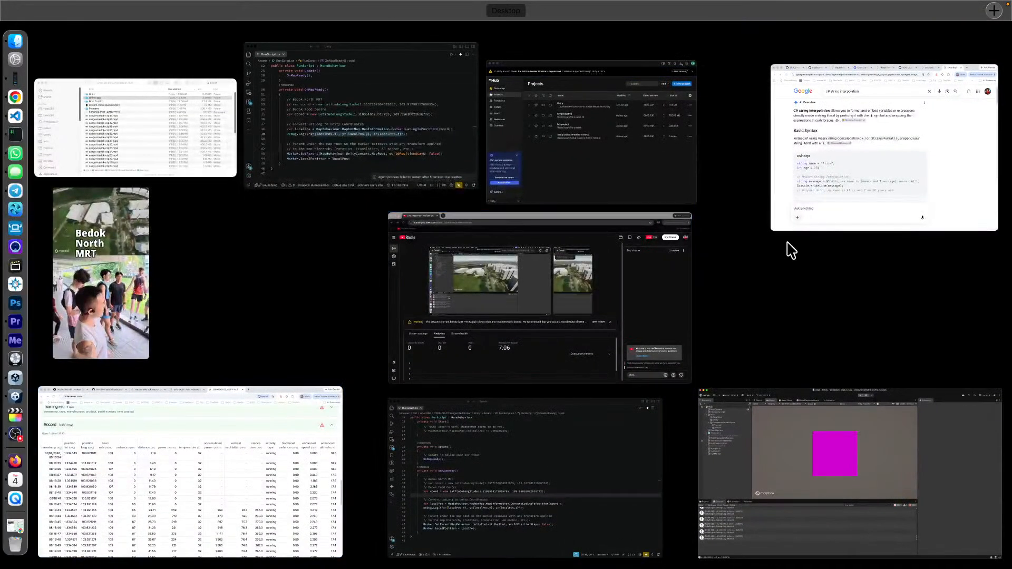
{"action": "left_click", "coordinate": [920, 140]}
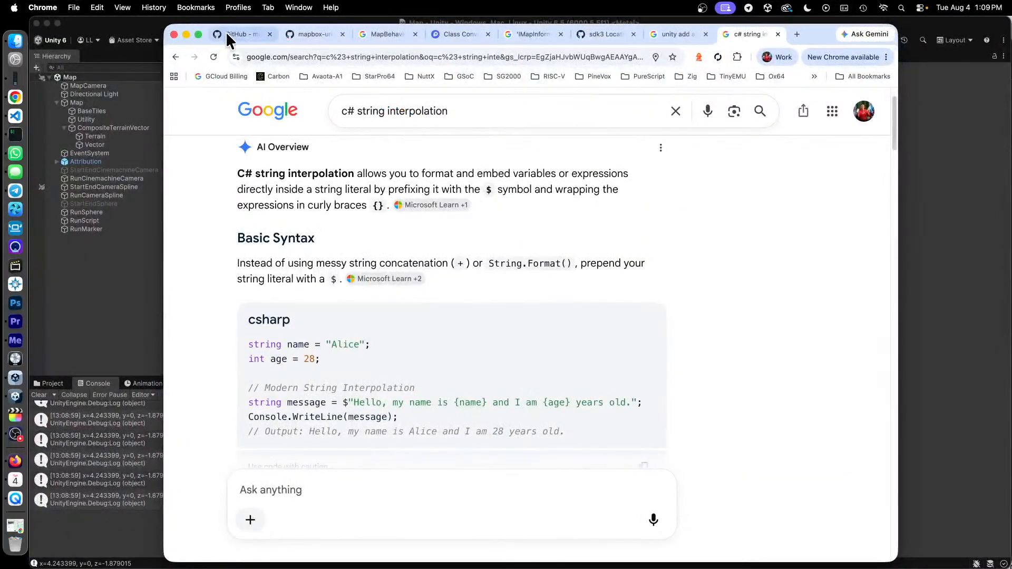
{"action": "left_click", "coordinate": [225, 35]}
{"action": "scroll", "coordinate": [417, 187], "scroll_direction": "up", "scroll_amount": 20}
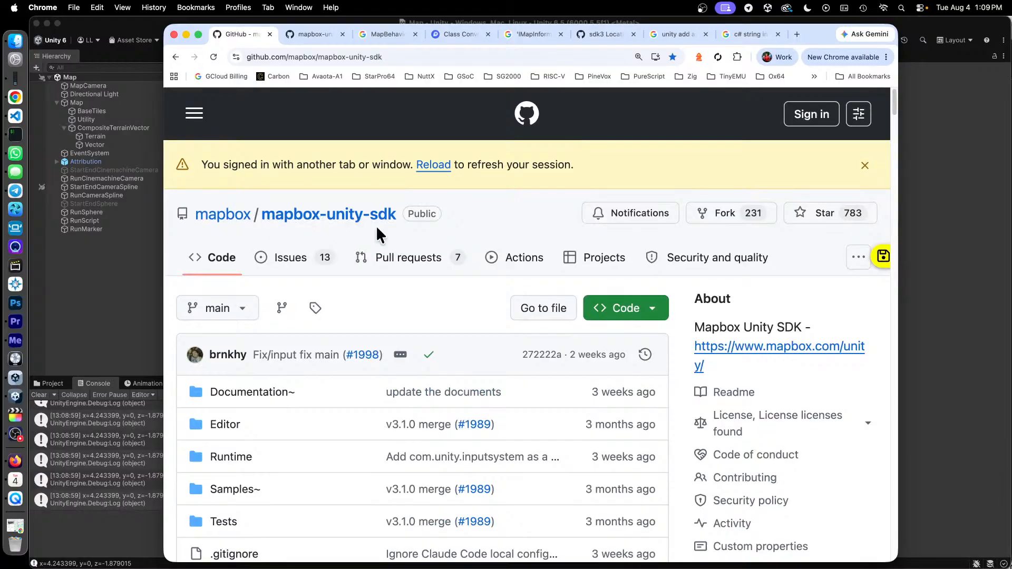
{"action": "scroll", "coordinate": [410, 234], "scroll_direction": "down", "scroll_amount": 10}
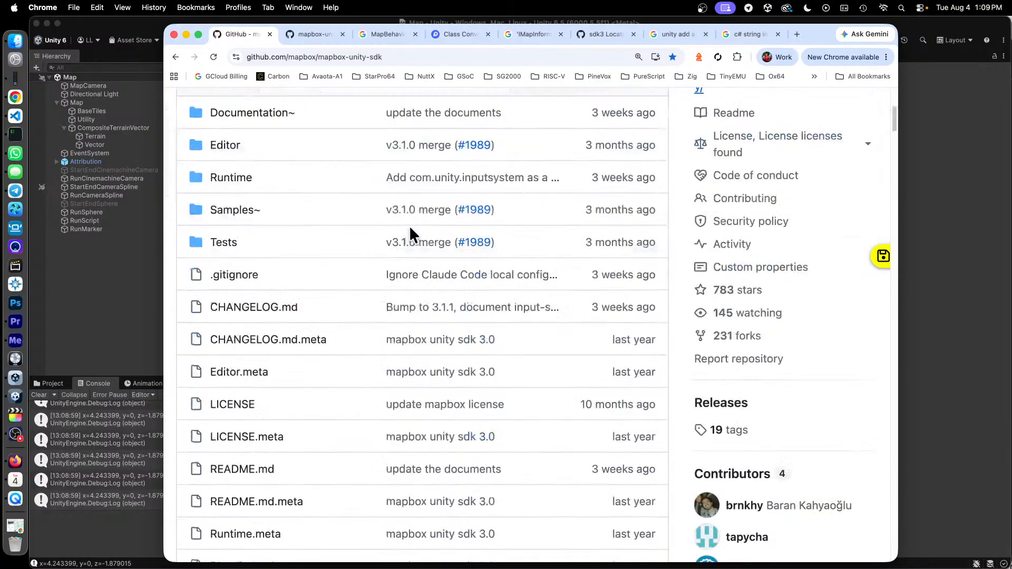
{"action": "scroll", "coordinate": [410, 233], "scroll_direction": "down", "scroll_amount": 15}
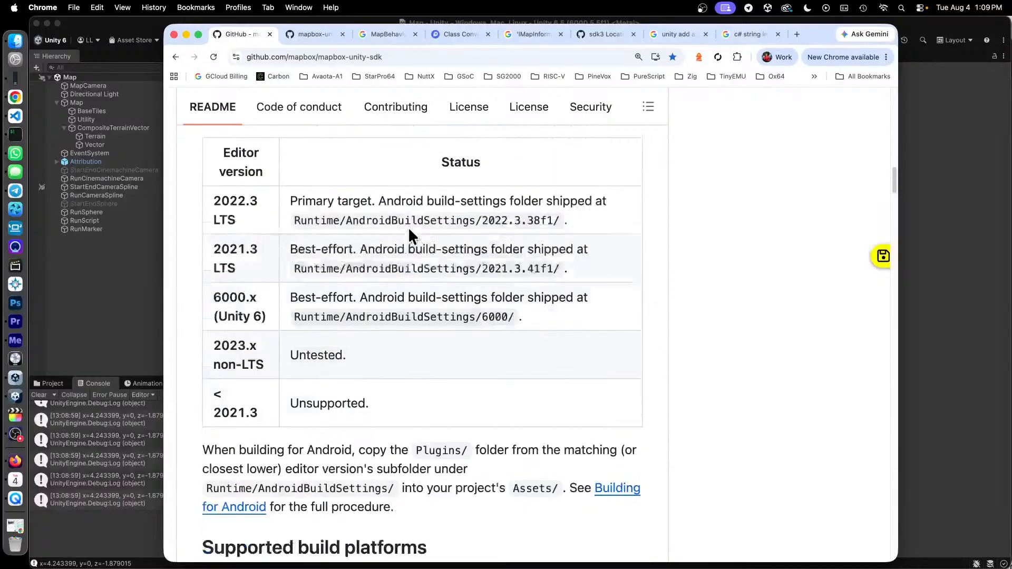
{"action": "scroll", "coordinate": [409, 236], "scroll_direction": "down", "scroll_amount": 20}
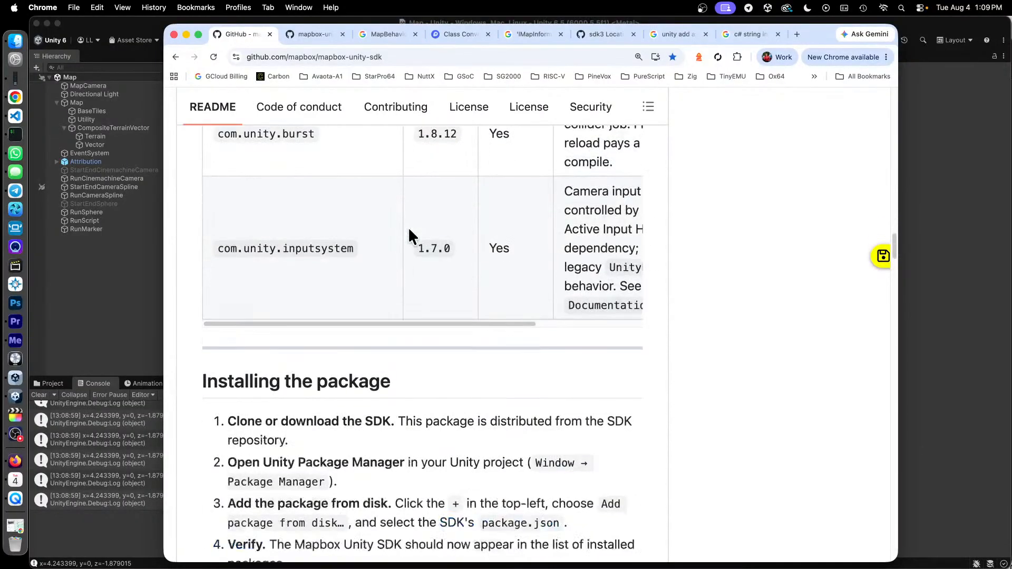
{"action": "scroll", "coordinate": [408, 230], "scroll_direction": "down", "scroll_amount": 20}
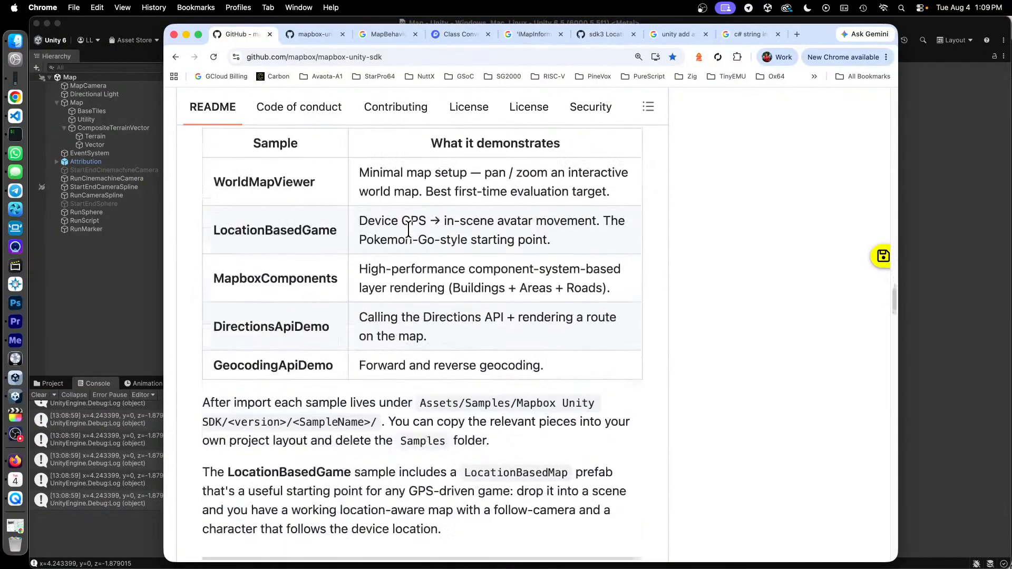
{"action": "scroll", "coordinate": [408, 231], "scroll_direction": "down", "scroll_amount": 15}
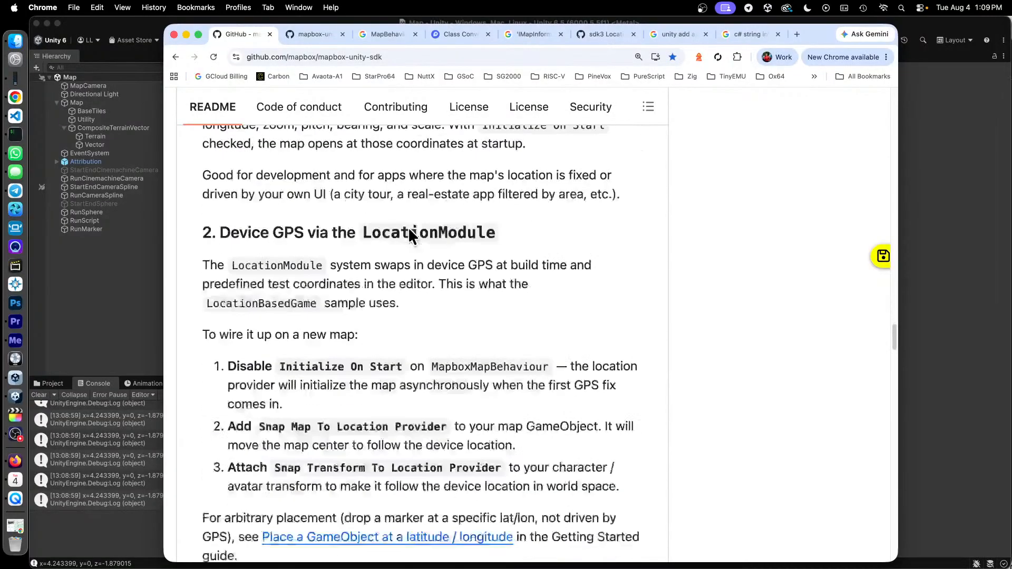
{"action": "scroll", "coordinate": [407, 230], "scroll_direction": "down", "scroll_amount": 20}
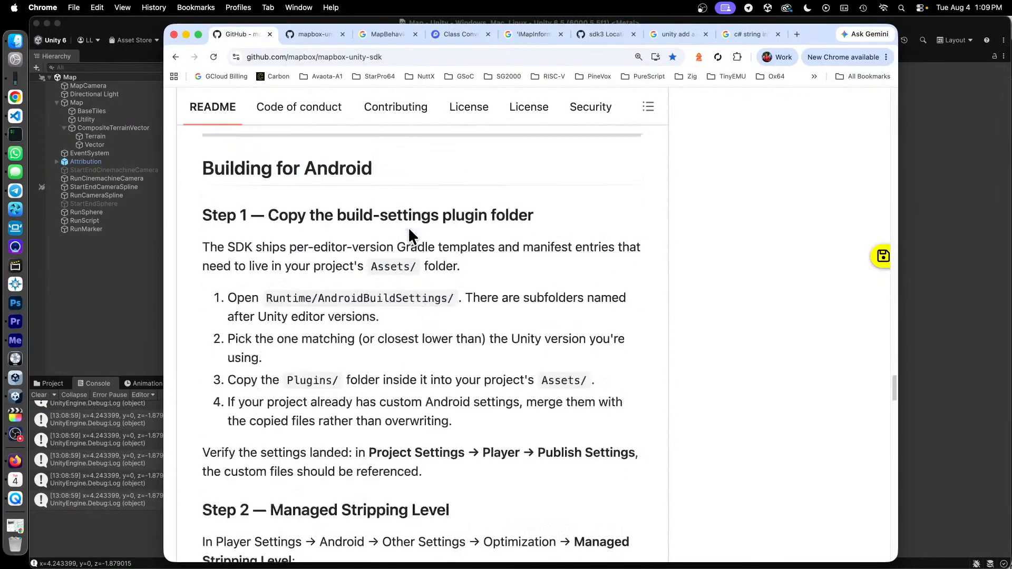
{"action": "scroll", "coordinate": [408, 230], "scroll_direction": "down", "scroll_amount": 15}
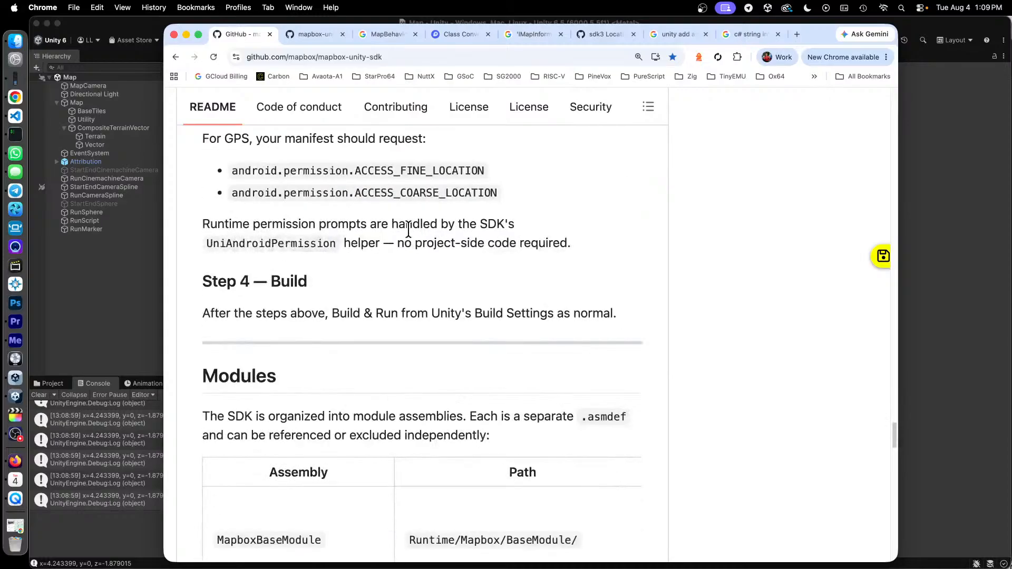
{"action": "scroll", "coordinate": [408, 231], "scroll_direction": "down", "scroll_amount": 20}
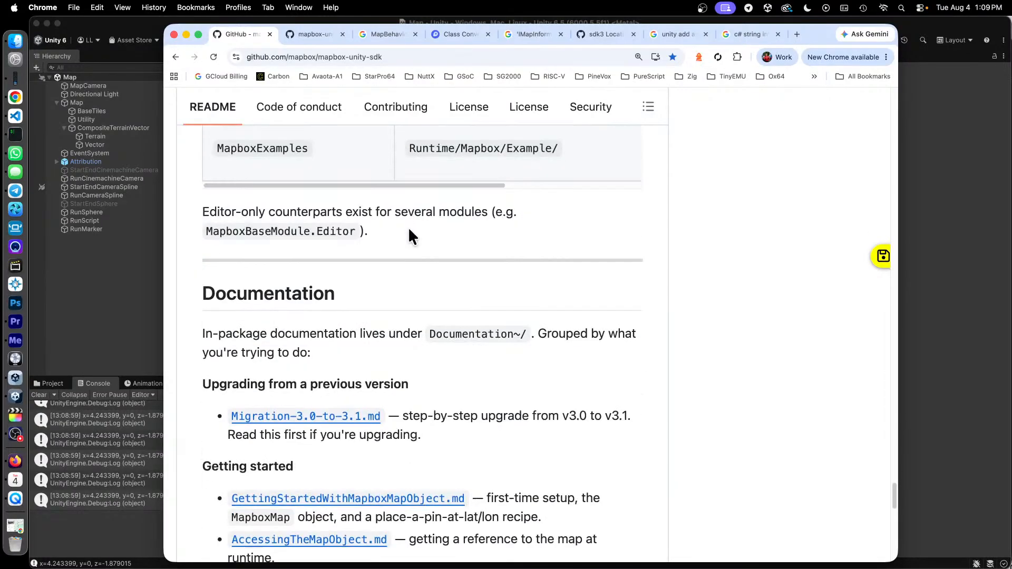
{"action": "scroll", "coordinate": [411, 236], "scroll_direction": "down", "scroll_amount": 15}
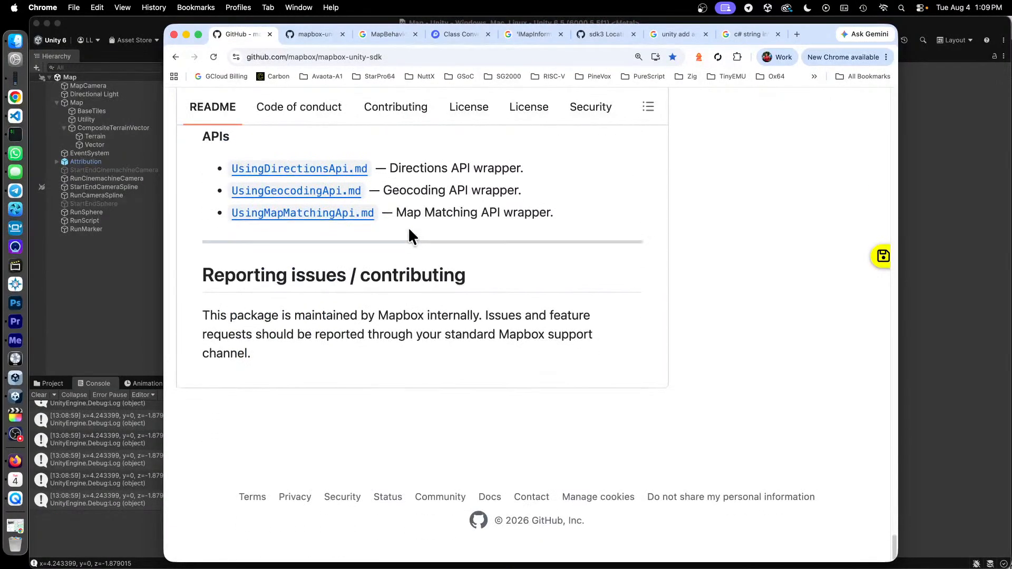
- Find the README's "Working with location" section and highlight the MapboxMapBehaviour and MapInformation text under "Fixed lat/lon from the Inspector"
{"action": "scroll", "coordinate": [417, 240], "scroll_direction": "up", "scroll_amount": 20}
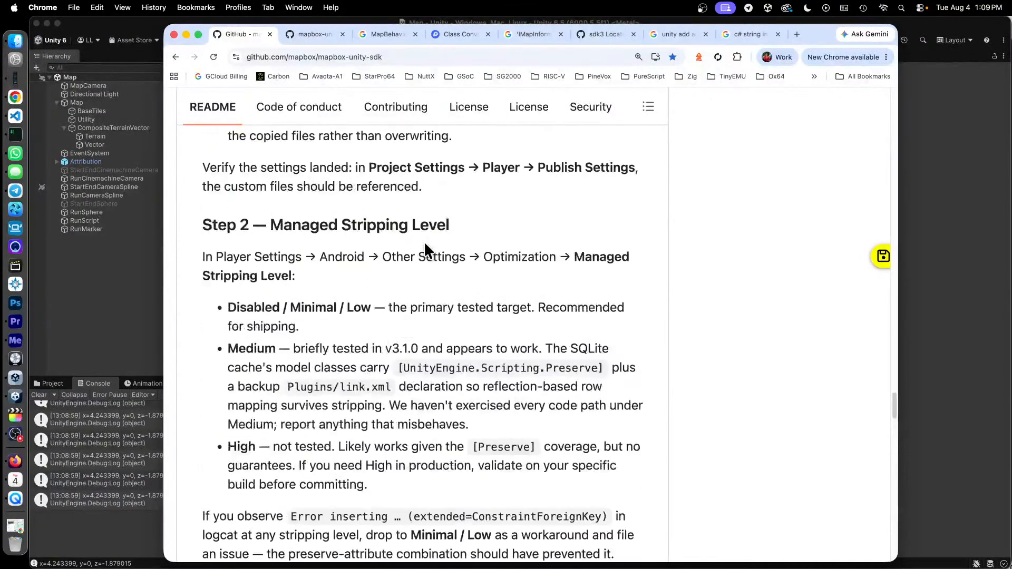
{"action": "scroll", "coordinate": [425, 244], "scroll_direction": "up", "scroll_amount": 20}
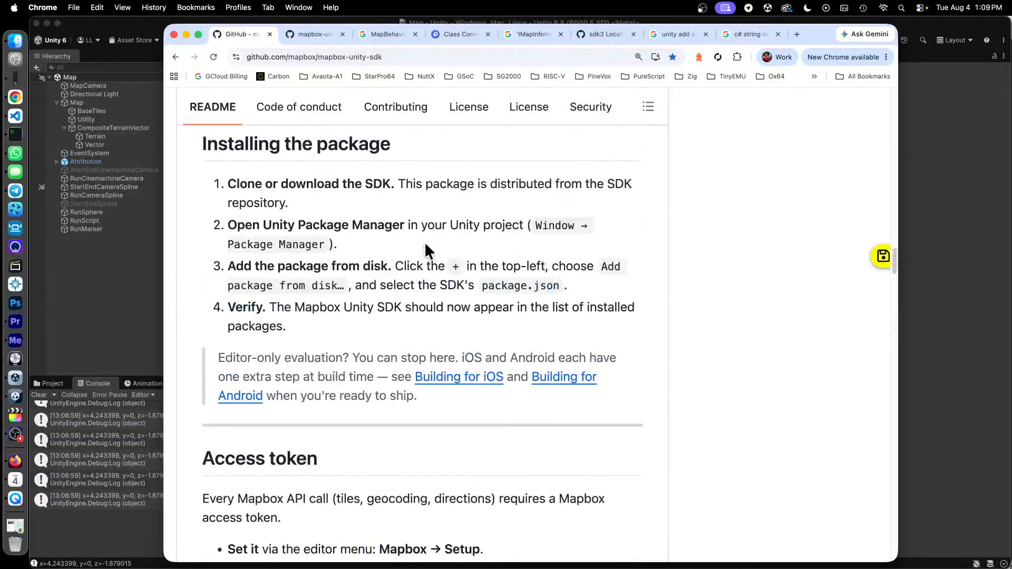
{"action": "scroll", "coordinate": [425, 251], "scroll_direction": "up", "scroll_amount": 20}
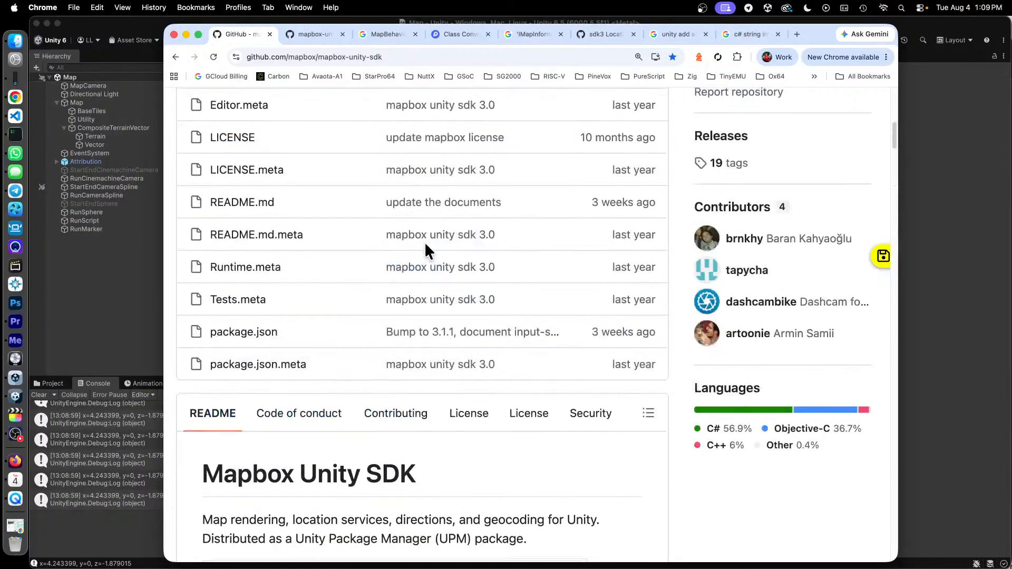
{"action": "scroll", "coordinate": [425, 242], "scroll_direction": "down", "scroll_amount": 20}
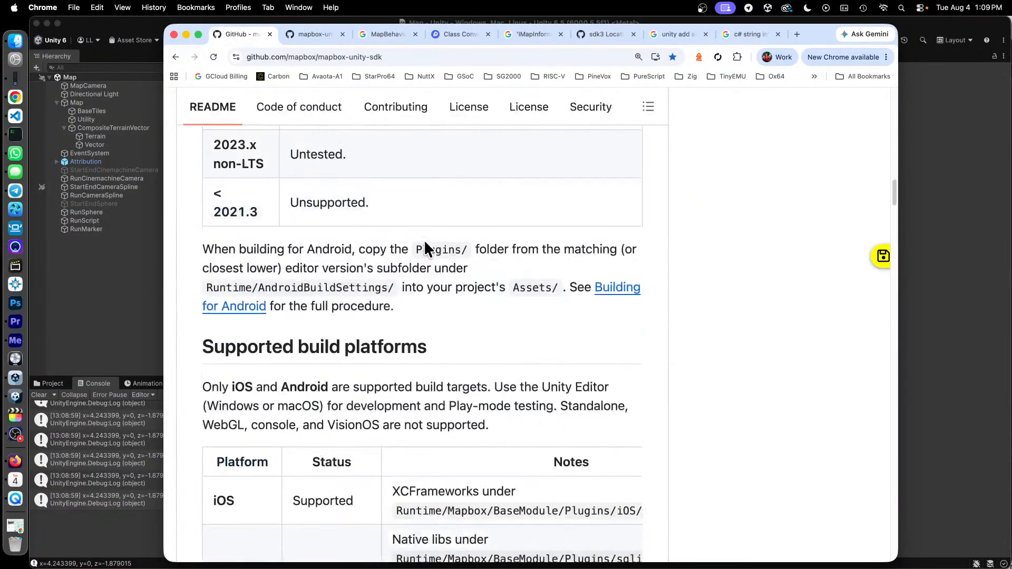
{"action": "scroll", "coordinate": [425, 246], "scroll_direction": "down", "scroll_amount": 20}
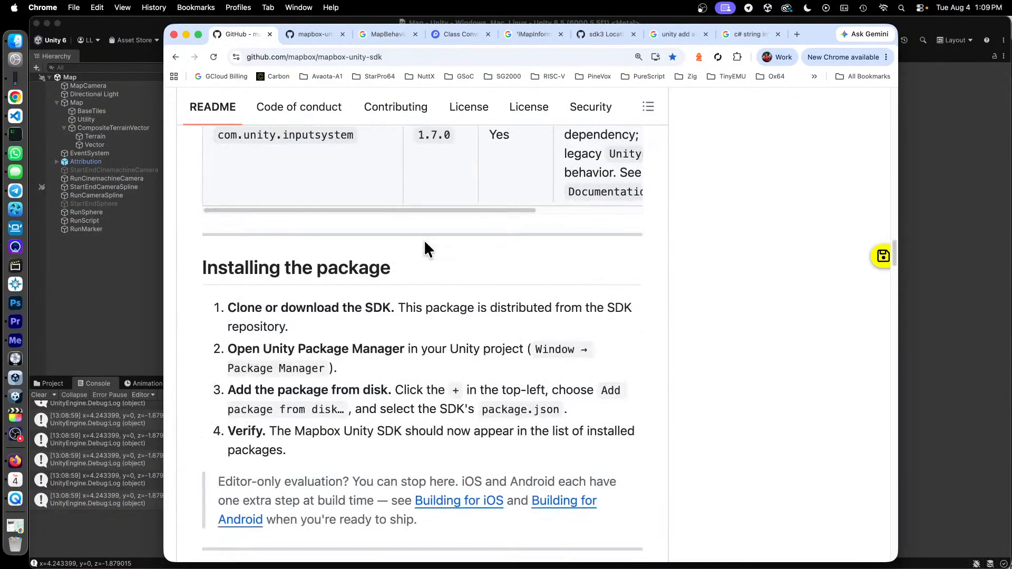
{"action": "scroll", "coordinate": [425, 243], "scroll_direction": "down", "scroll_amount": 20}
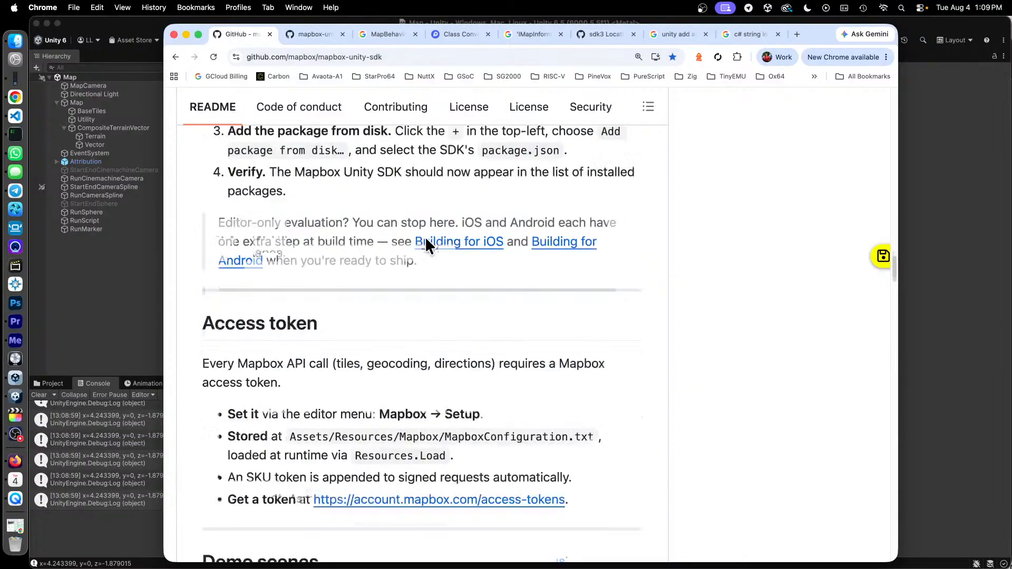
{"action": "scroll", "coordinate": [425, 240], "scroll_direction": "down", "scroll_amount": 16}
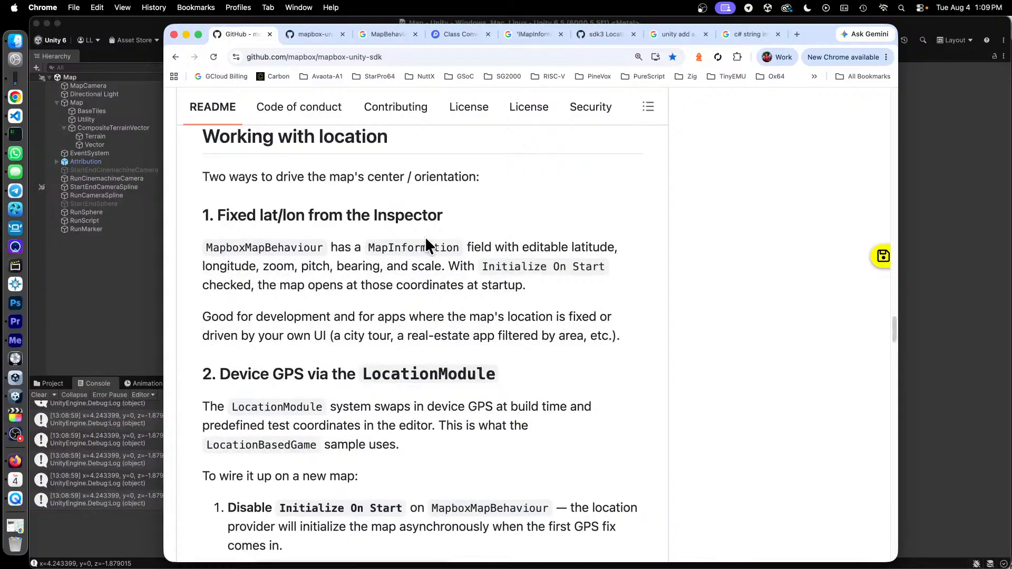
{"action": "scroll", "coordinate": [425, 236], "scroll_direction": "down", "scroll_amount": 12}
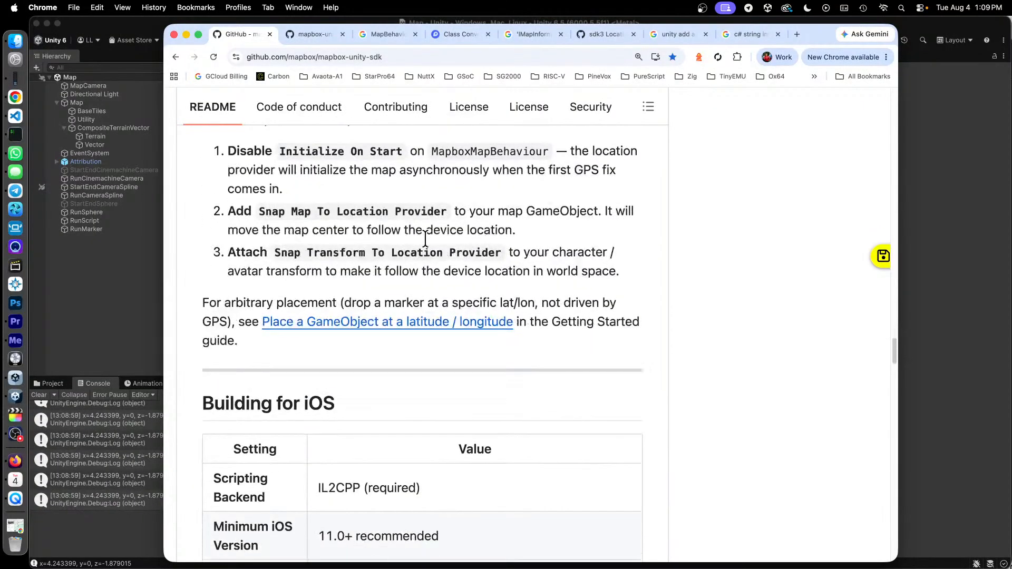
{"action": "scroll", "coordinate": [461, 257], "scroll_direction": "up", "scroll_amount": 2}
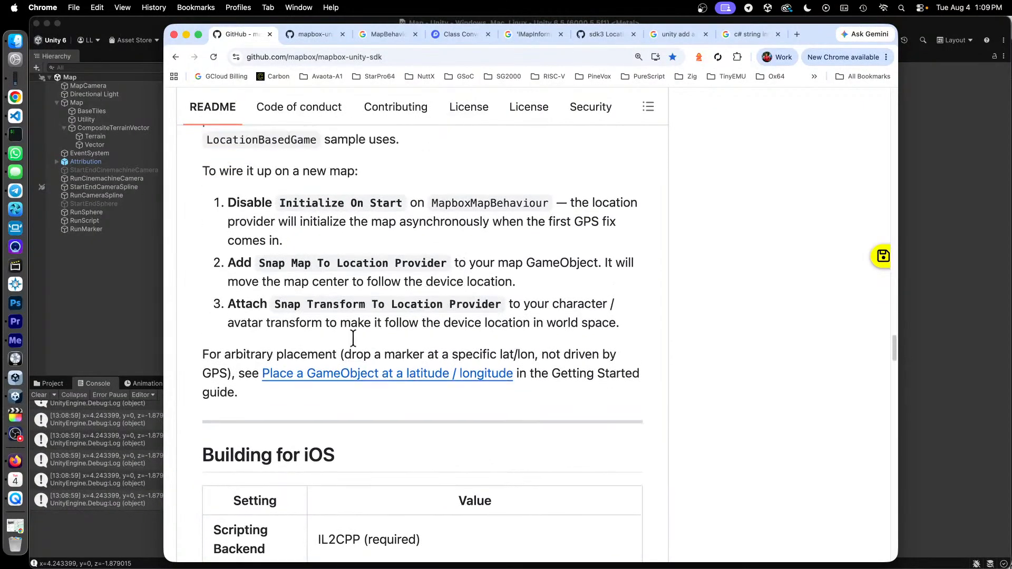
{"action": "scroll", "coordinate": [498, 385], "scroll_direction": "up", "scroll_amount": 10}
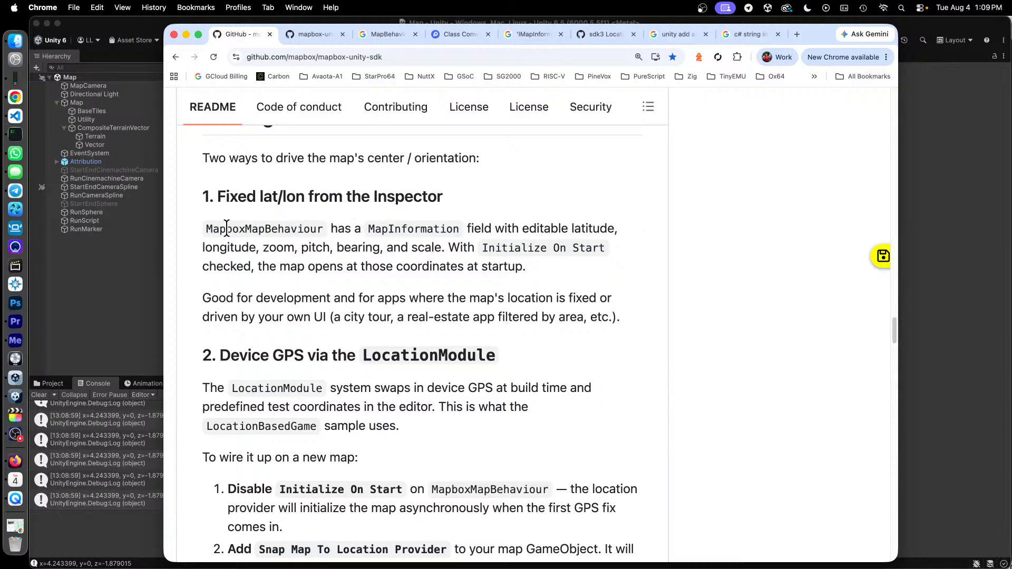
{"action": "left_click_drag", "start_coordinate": [240, 229], "coordinate": [394, 228]}
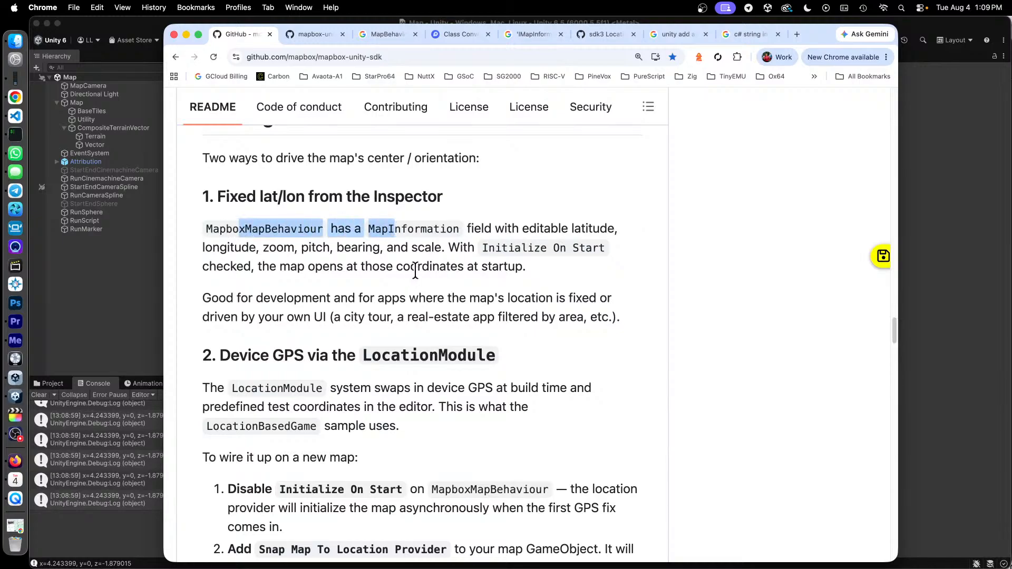
- Open the README's "Place a GameObject at a latitude / longitude" link in a new tab and switch to it
{"action": "scroll", "coordinate": [416, 272], "scroll_direction": "down", "scroll_amount": 10}
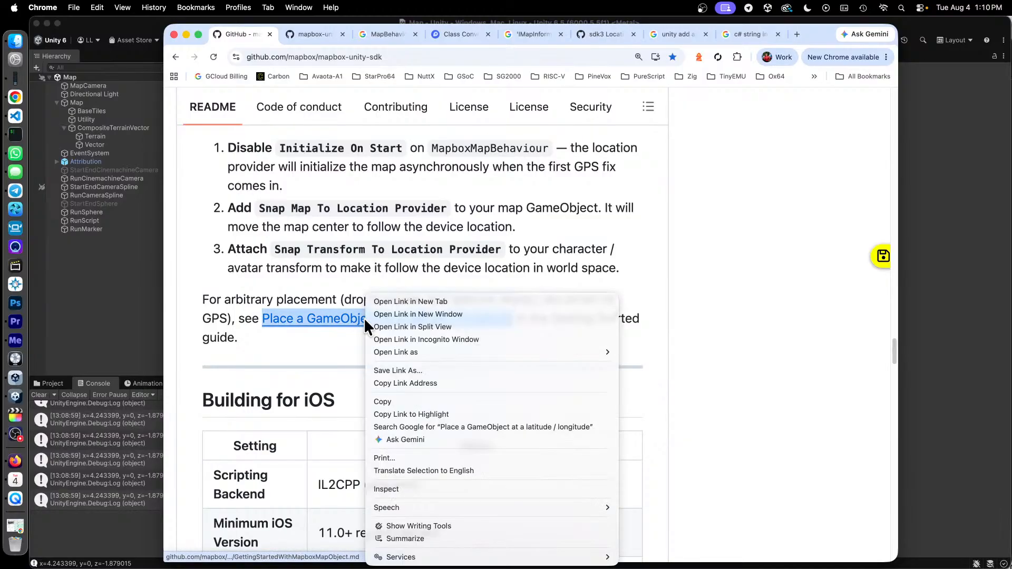
{"action": "right_click", "coordinate": [364, 319]}
{"action": "left_click", "coordinate": [406, 301]}
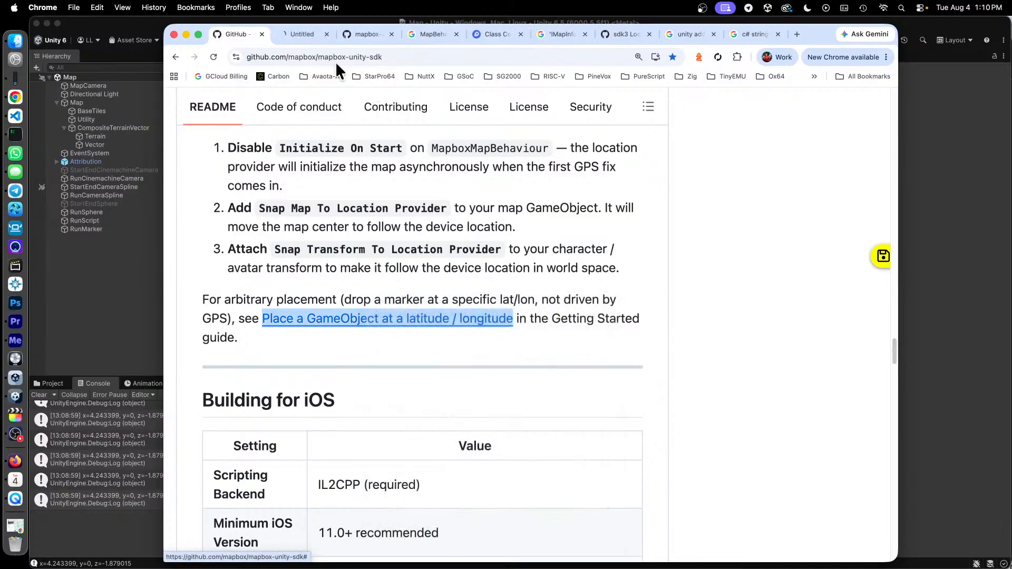
{"action": "left_click", "coordinate": [292, 33]}
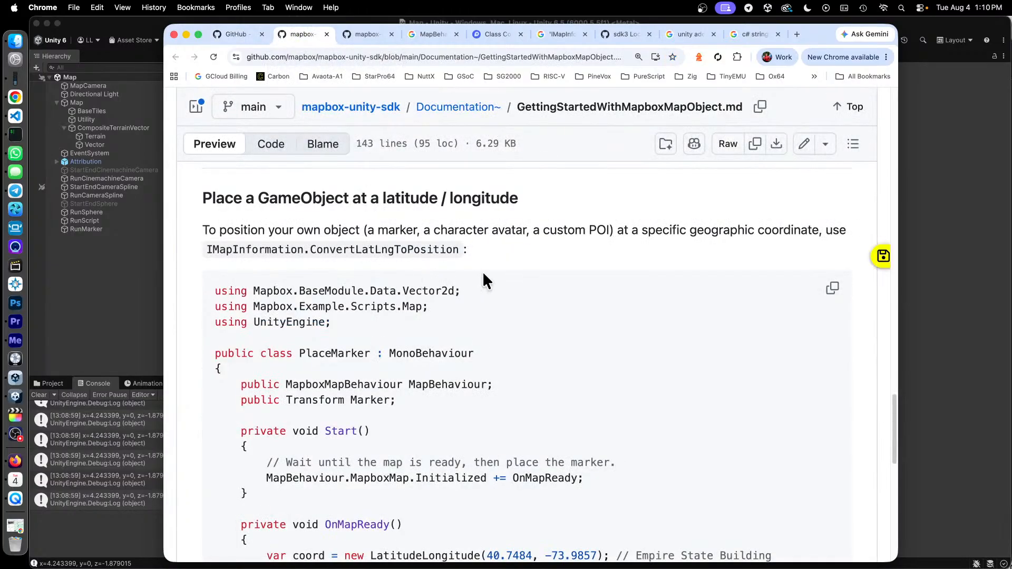
- Examine the PlaceMarker sample code, highlighting MapboxMap.Initialized and OnMapReady in its Start() method
{"action": "scroll", "coordinate": [483, 279], "scroll_direction": "down", "scroll_amount": 3}
{"action": "left_click_drag", "start_coordinate": [235, 212], "coordinate": [395, 441]}
{"action": "scroll", "coordinate": [442, 445], "scroll_direction": "down", "scroll_amount": 5}
{"action": "scroll", "coordinate": [424, 402], "scroll_direction": "up", "scroll_amount": 2}
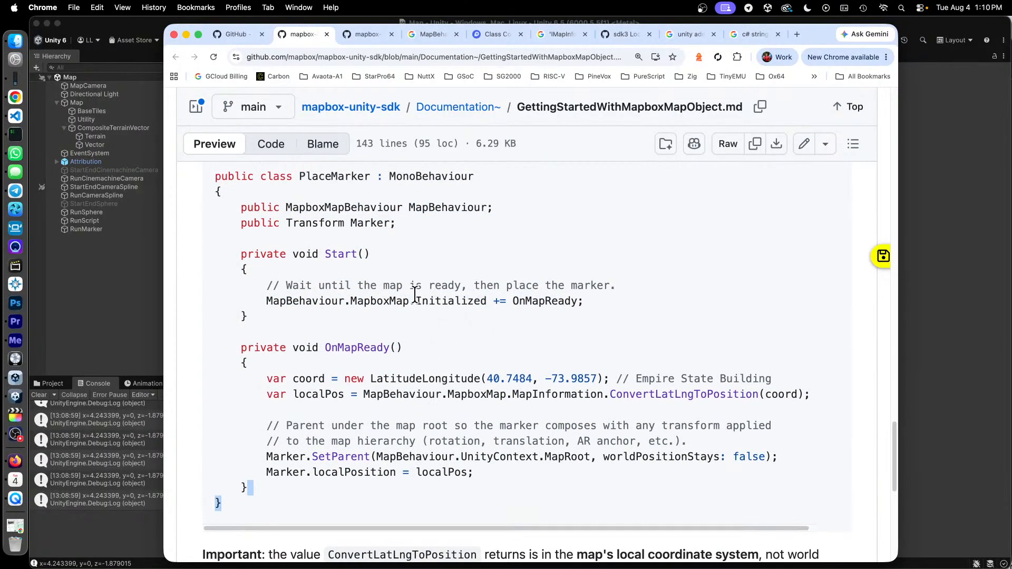
{"action": "left_click_drag", "start_coordinate": [370, 301], "coordinate": [462, 302]}
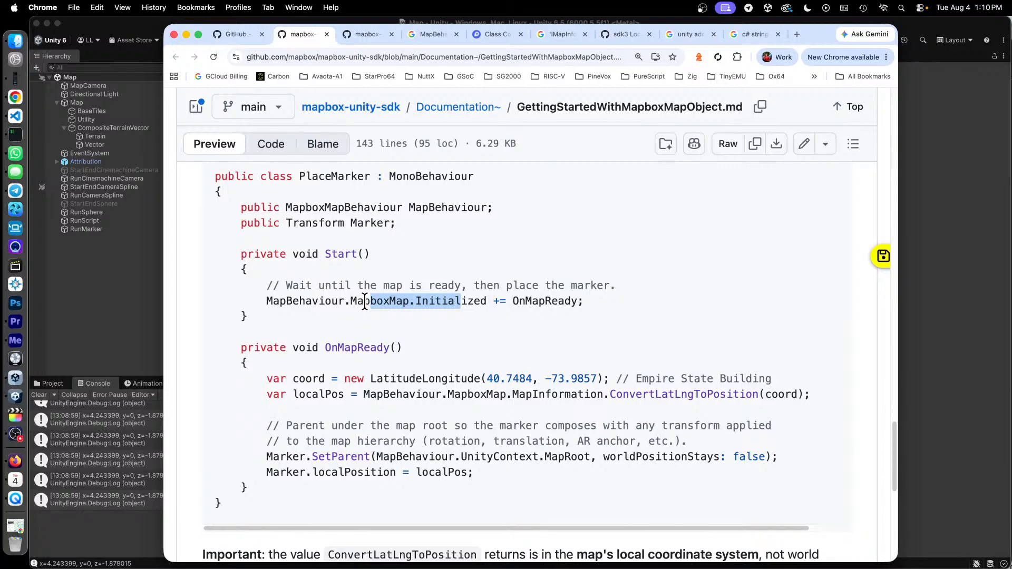
{"action": "left_click_drag", "start_coordinate": [525, 301], "coordinate": [557, 300]}
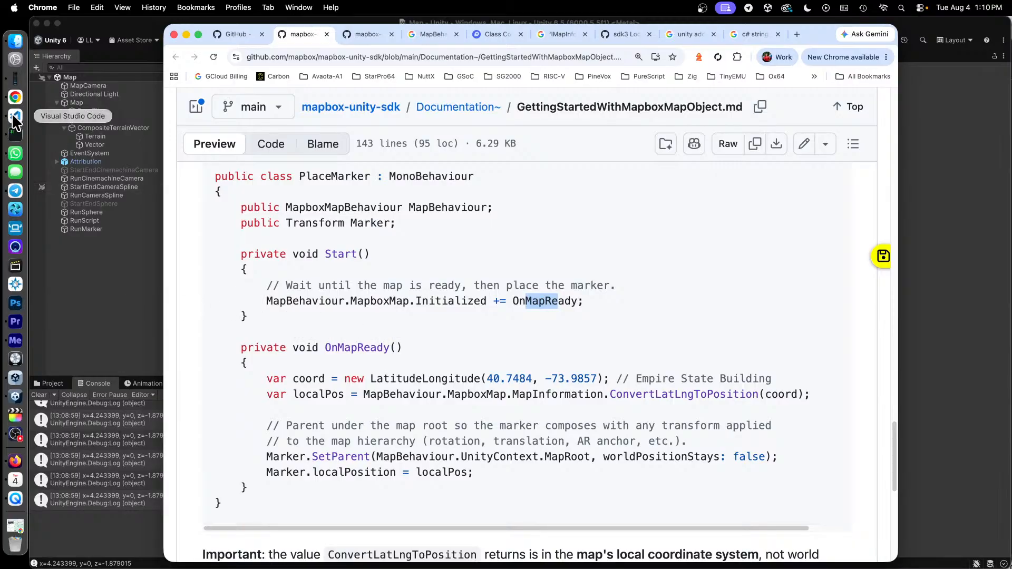
- Switch to RunScript.cs in VS Code and highlight the commented-out MapboxMap.Initialized += OnMapReady line in Start() for comparison with the sample
{"action": "key", "text": "ctrl+Up"}
{"action": "left_click", "coordinate": [535, 466]}
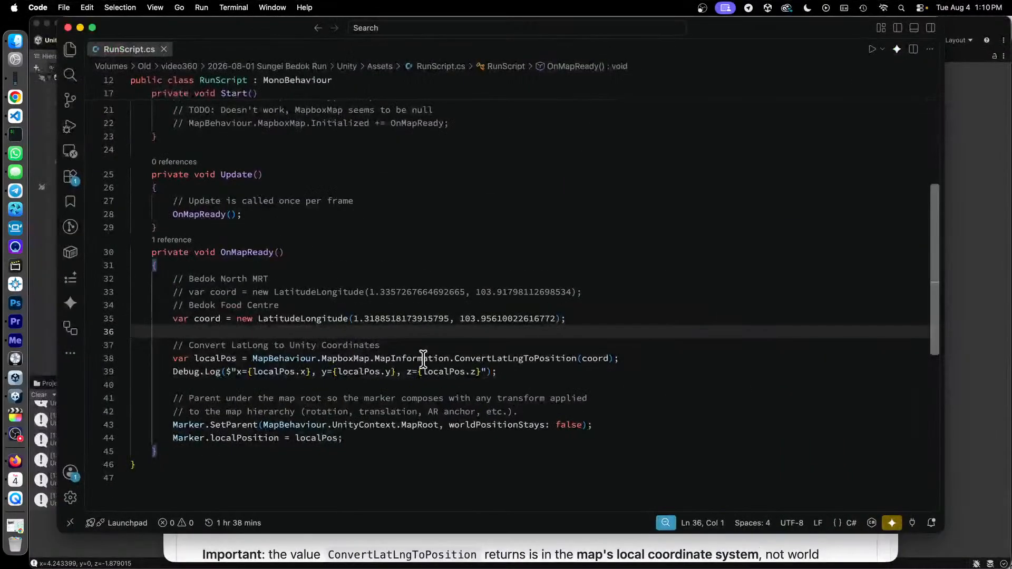
{"action": "scroll", "coordinate": [405, 213], "scroll_direction": "up", "scroll_amount": 4}
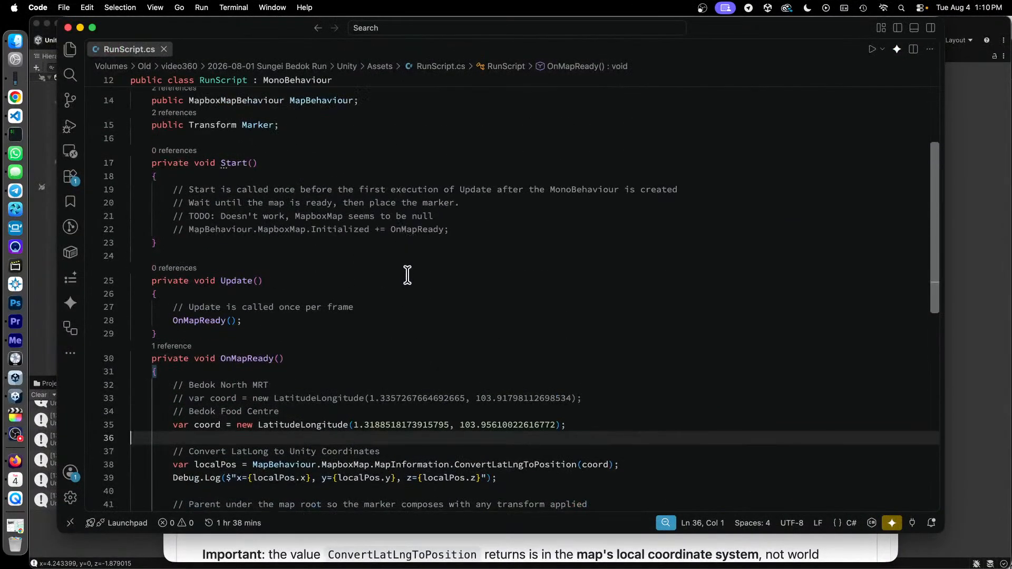
{"action": "left_click_drag", "start_coordinate": [253, 229], "coordinate": [419, 226]}
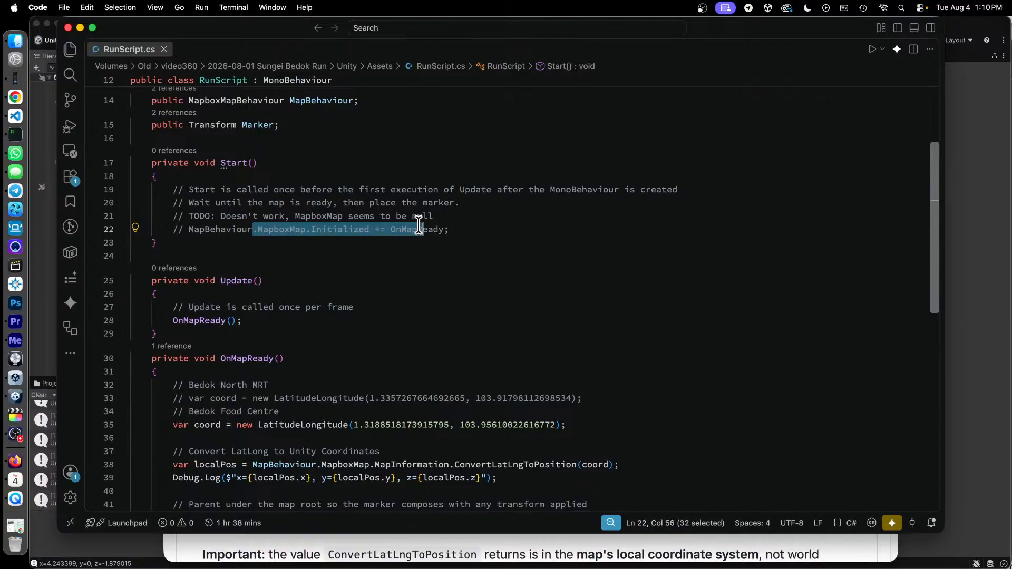
{"action": "left_click", "coordinate": [321, 230]}
{"action": "left_click_drag", "start_coordinate": [274, 229], "coordinate": [311, 225]}
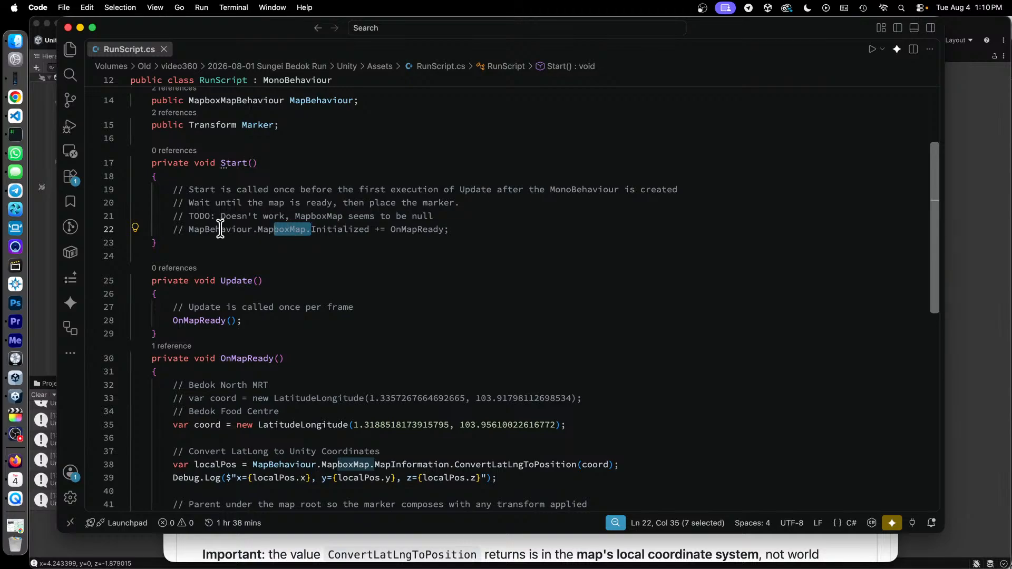
{"action": "left_click_drag", "start_coordinate": [220, 230], "coordinate": [415, 231]}
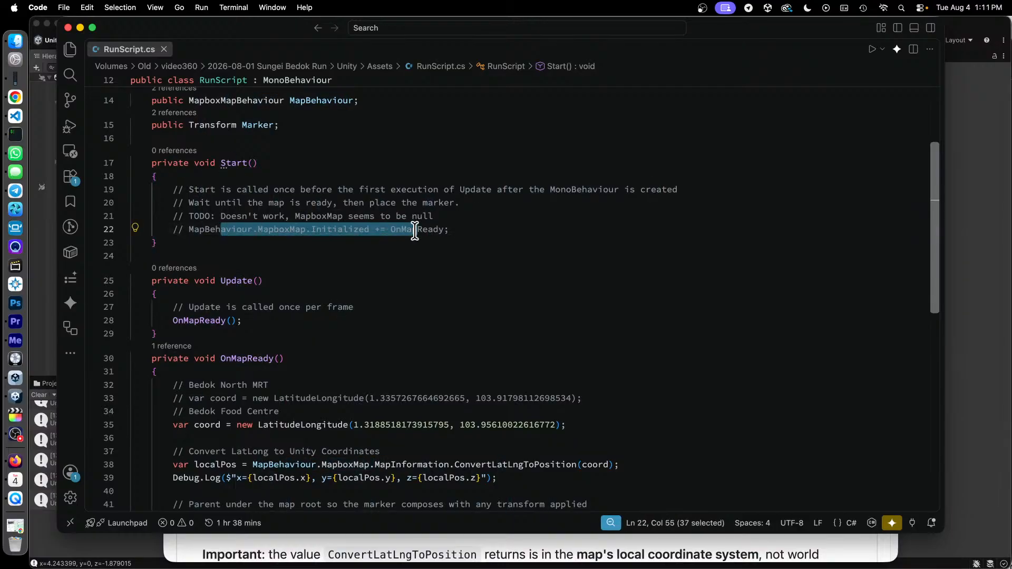
{"action": "scroll", "coordinate": [369, 237], "scroll_direction": "down", "scroll_amount": 2}
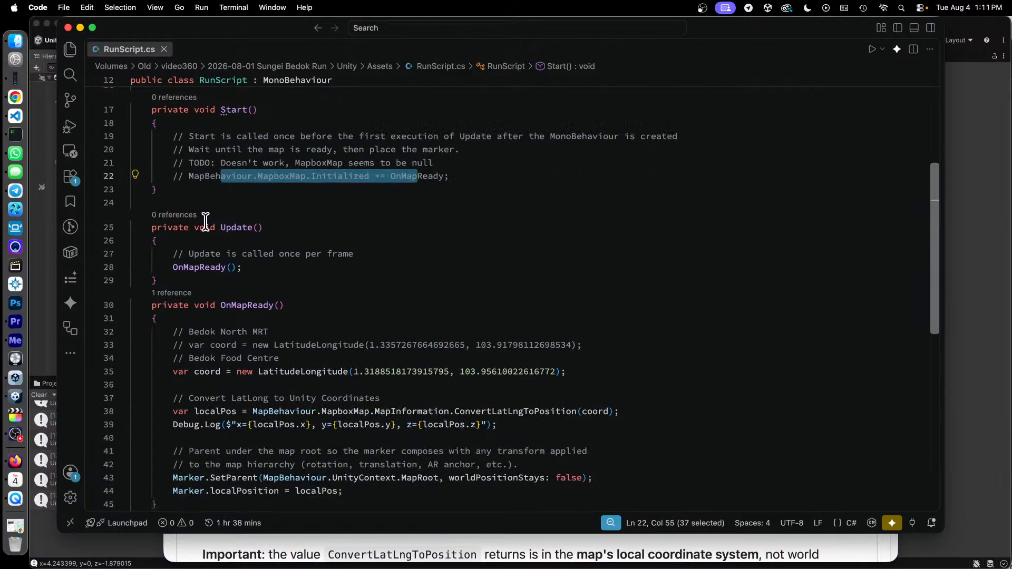
- Compare the Update() method's OnMapReady() call with the commented-out Initialized line in Start(), highlighting both
{"action": "left_click_drag", "start_coordinate": [216, 227], "coordinate": [267, 290]}
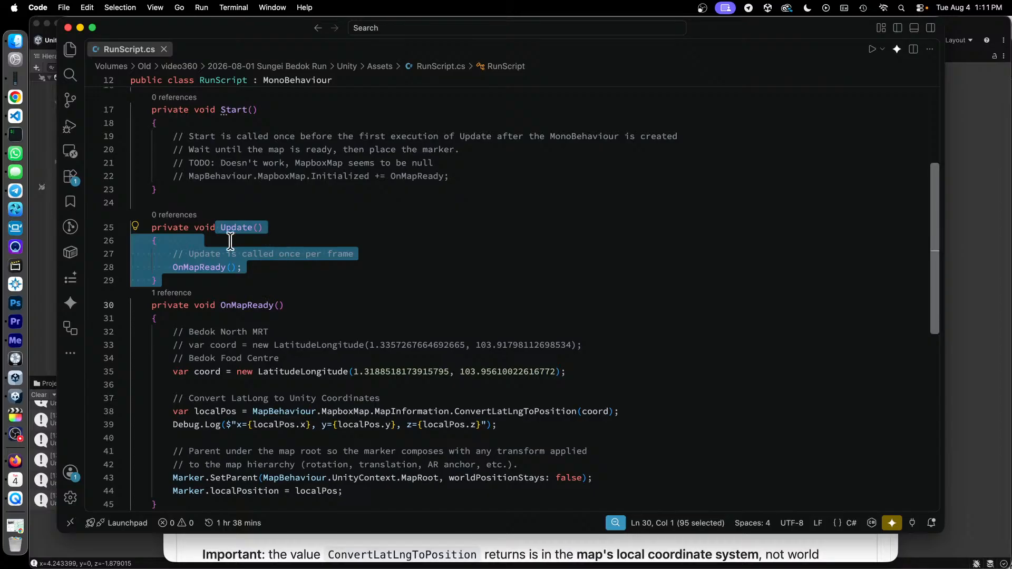
{"action": "left_click", "coordinate": [295, 265]}
{"action": "scroll", "coordinate": [293, 264], "scroll_direction": "down", "scroll_amount": 2}
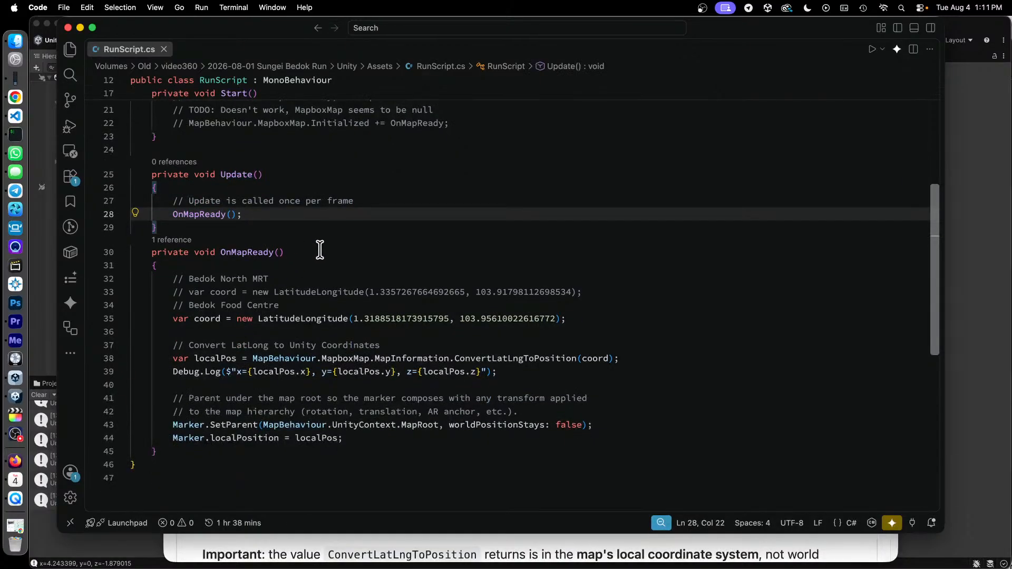
{"action": "scroll", "coordinate": [304, 196], "scroll_direction": "up", "scroll_amount": 2}
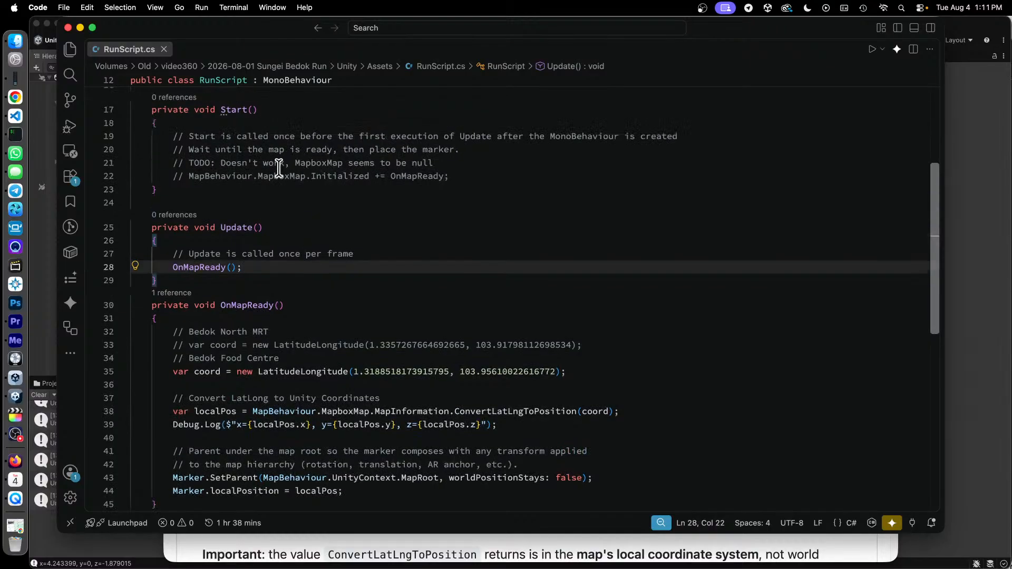
{"action": "left_click_drag", "start_coordinate": [279, 176], "coordinate": [416, 174]}
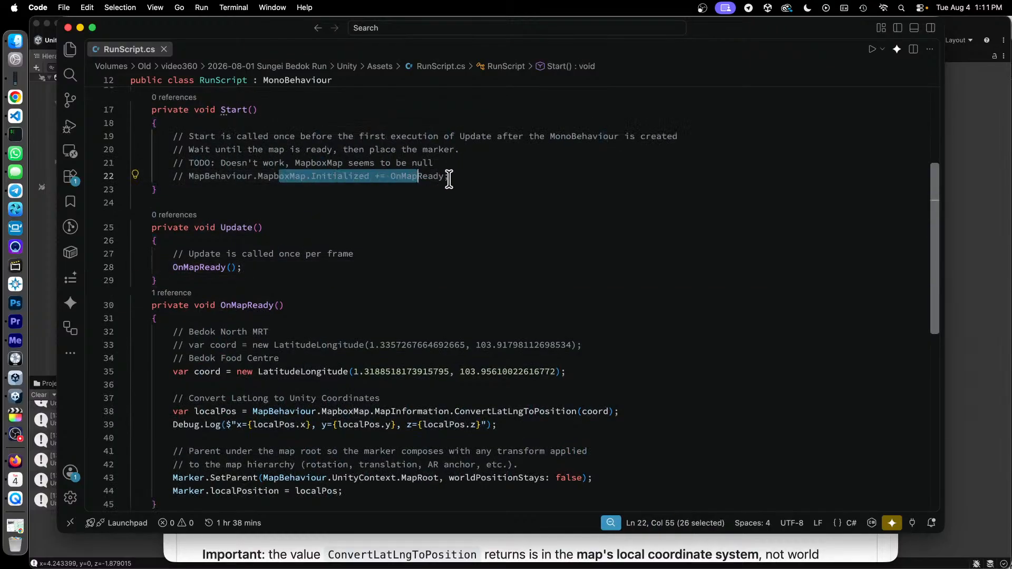
{"action": "scroll", "coordinate": [447, 176], "scroll_direction": "down", "scroll_amount": 3}
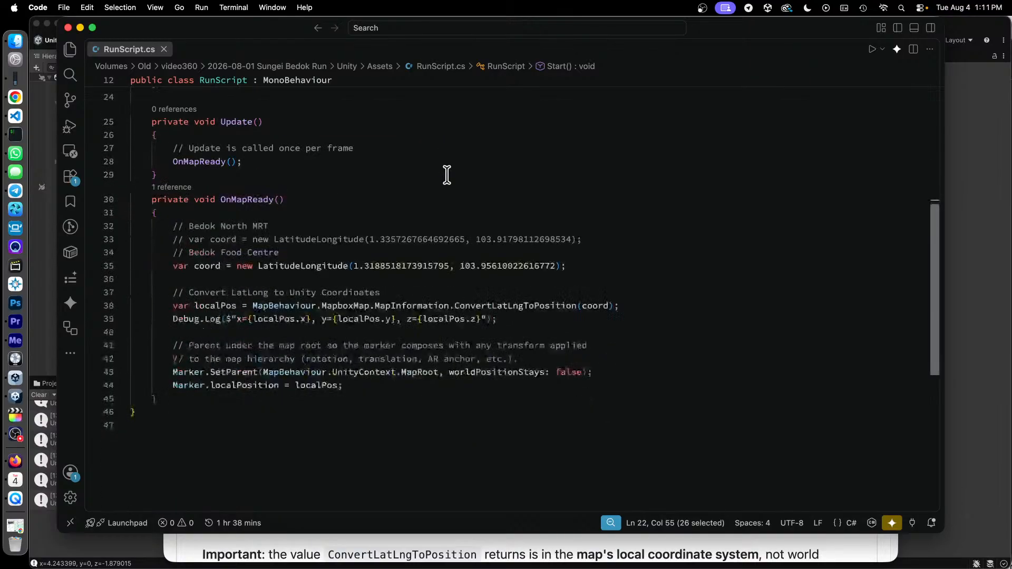
{"action": "left_click_drag", "start_coordinate": [194, 190], "coordinate": [226, 189]}
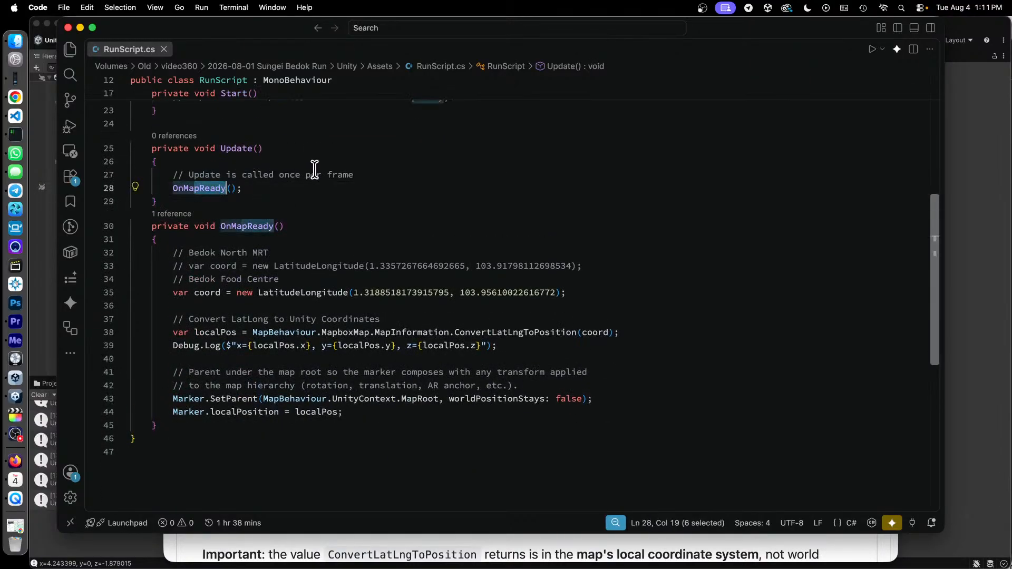
- Examine OnMapReady(), highlighting the Bedok Food Centre LatitudeLongitude assignment and MapBehaviour.MapboxMap in the localPos conversion line
{"action": "scroll", "coordinate": [313, 169], "scroll_direction": "down", "scroll_amount": 3}
{"action": "scroll", "coordinate": [316, 171], "scroll_direction": "up", "scroll_amount": 3}
{"action": "left_click_drag", "start_coordinate": [221, 292], "coordinate": [441, 293]}
{"action": "scroll", "coordinate": [438, 292], "scroll_direction": "up", "scroll_amount": 2}
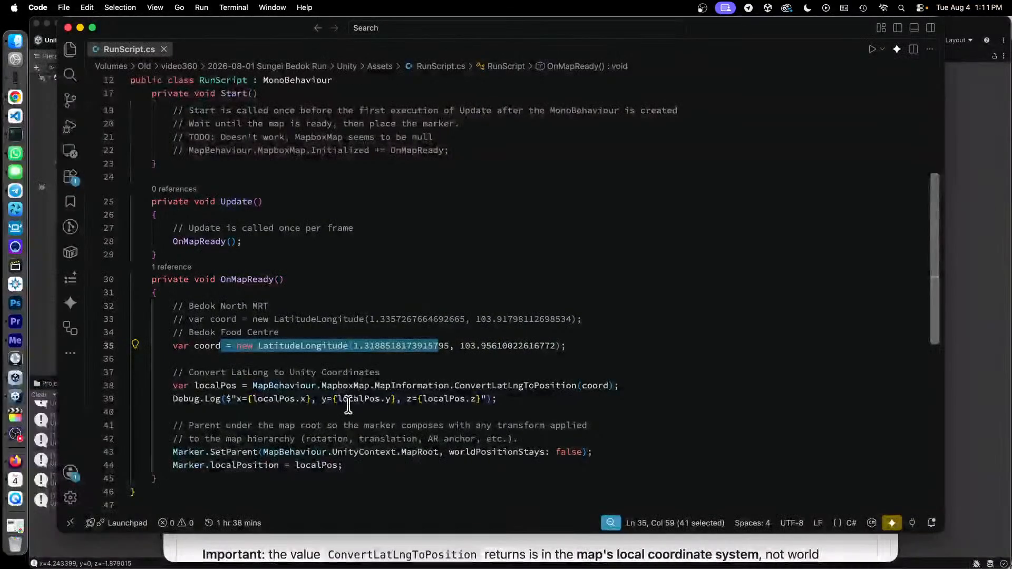
{"action": "left_click_drag", "start_coordinate": [306, 385], "coordinate": [370, 384]}
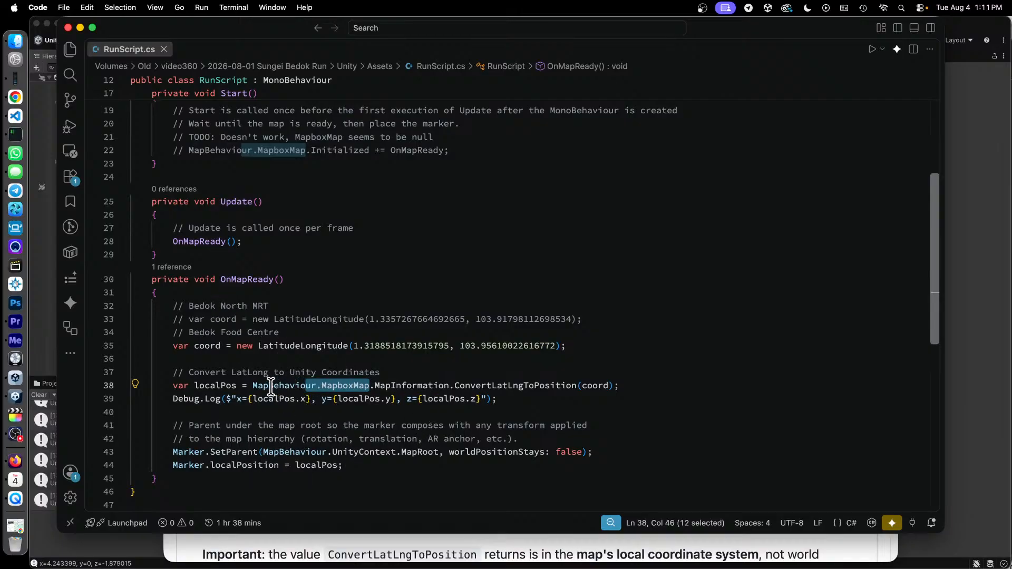
{"action": "left_click_drag", "start_coordinate": [274, 385], "coordinate": [365, 380]}
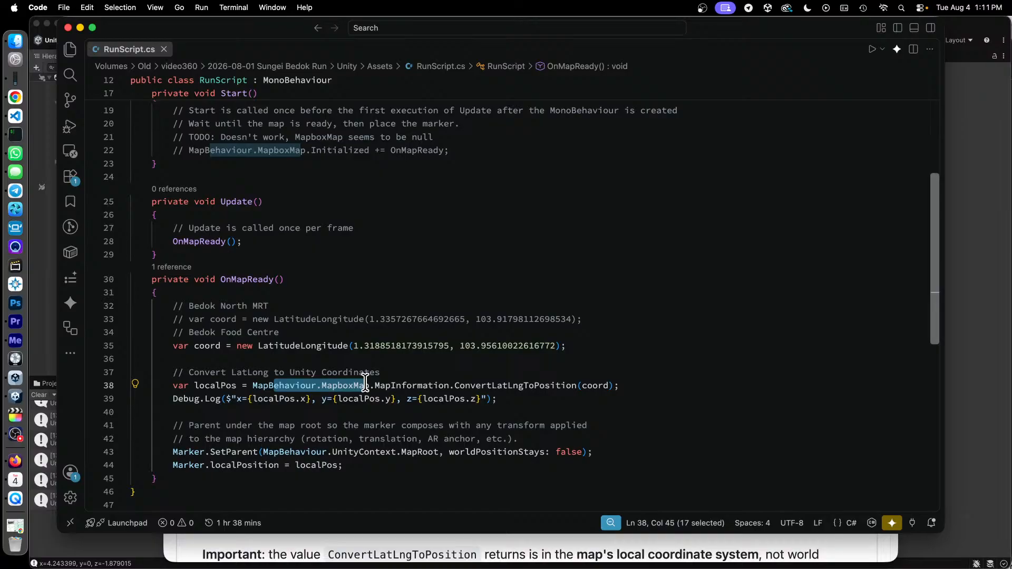
{"action": "left_click", "coordinate": [429, 385]}
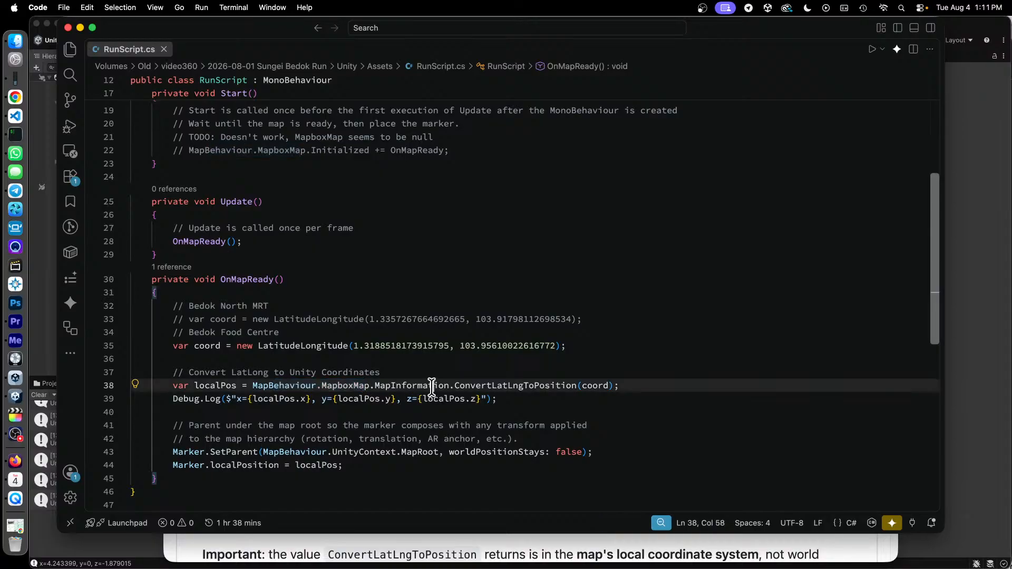
- Highlight the ConvertLatLngToPosition call, the Debug.Log line and the Marker SetParent and localPosition lines in OnMapReady()
{"action": "left_click_drag", "start_coordinate": [216, 385], "coordinate": [353, 461]}
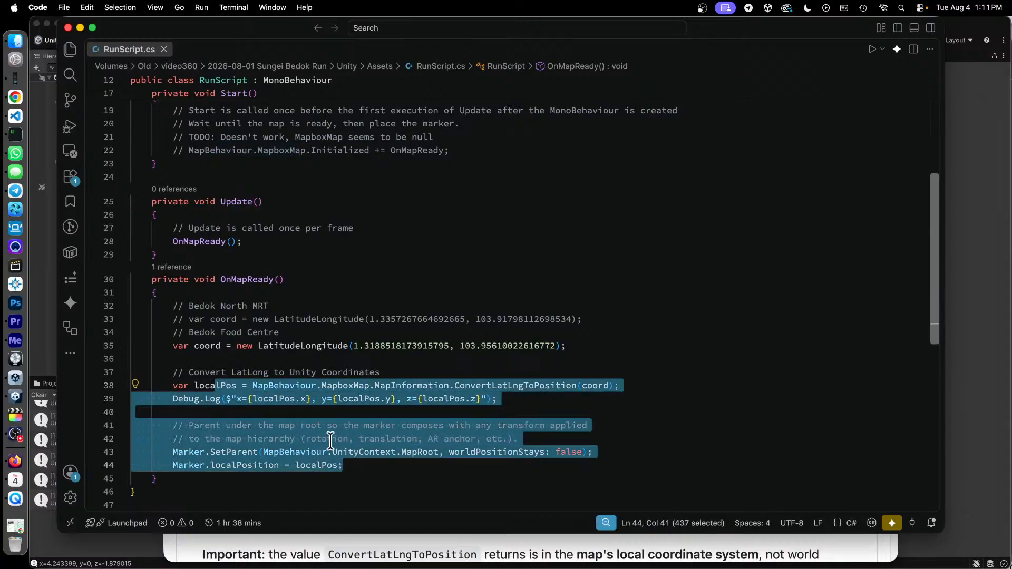
{"action": "left_click", "coordinate": [271, 400]}
{"action": "left_click_drag", "start_coordinate": [194, 399], "coordinate": [468, 399]}
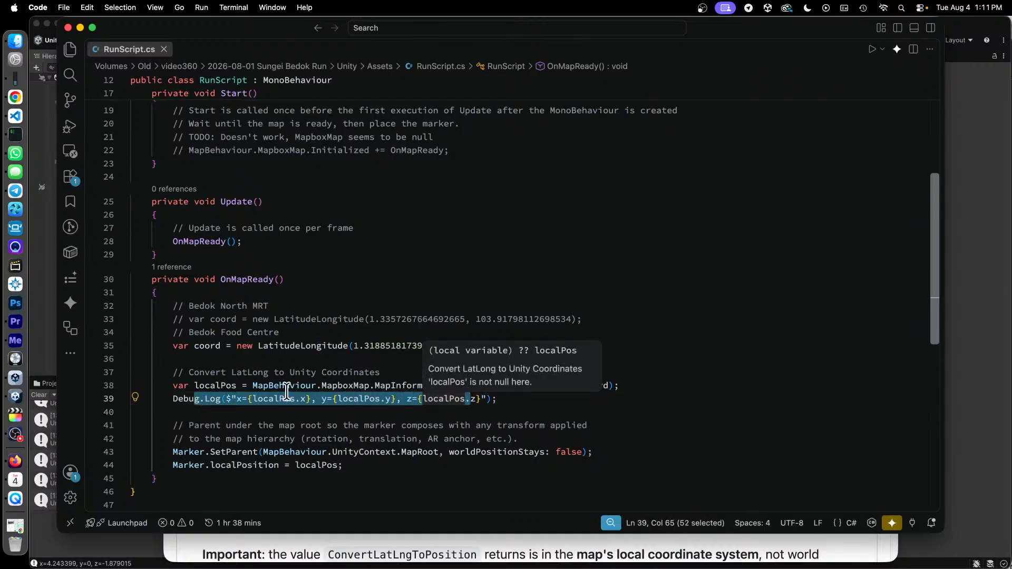
{"action": "left_click_drag", "start_coordinate": [252, 385], "coordinate": [369, 385]}
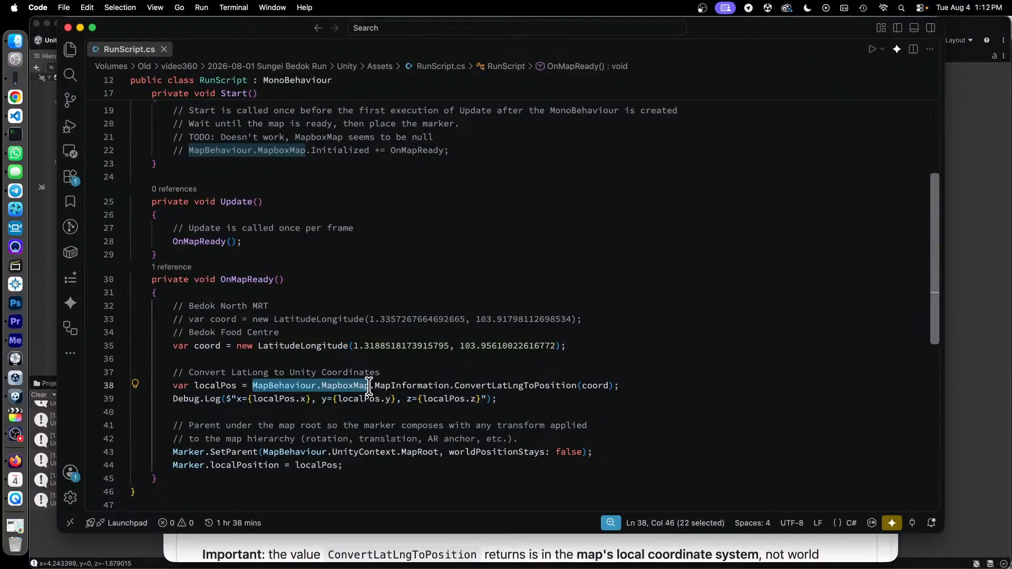
{"action": "left_click_drag", "start_coordinate": [492, 385], "coordinate": [553, 385]}
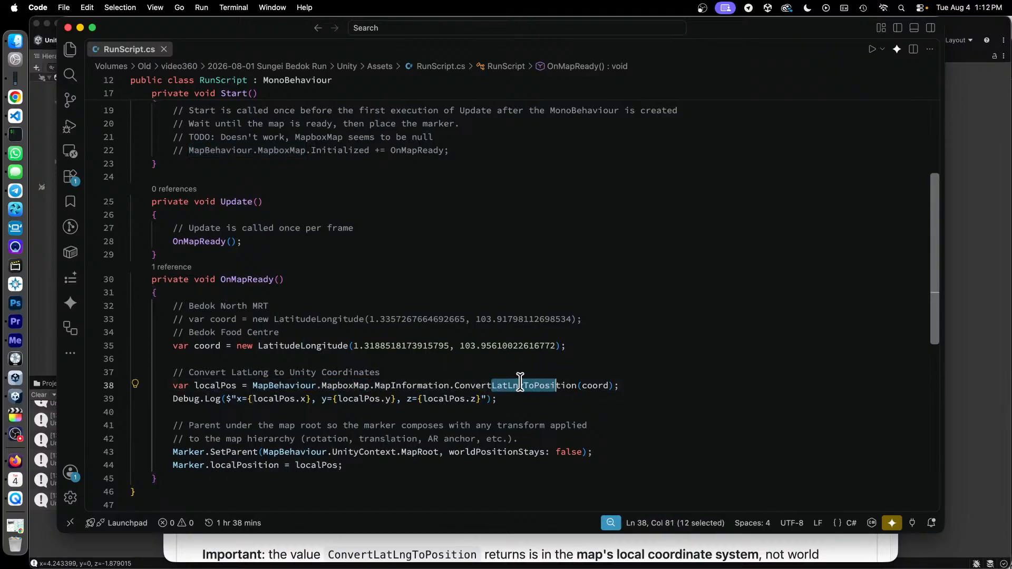
{"action": "left_click_drag", "start_coordinate": [183, 399], "coordinate": [503, 399]}
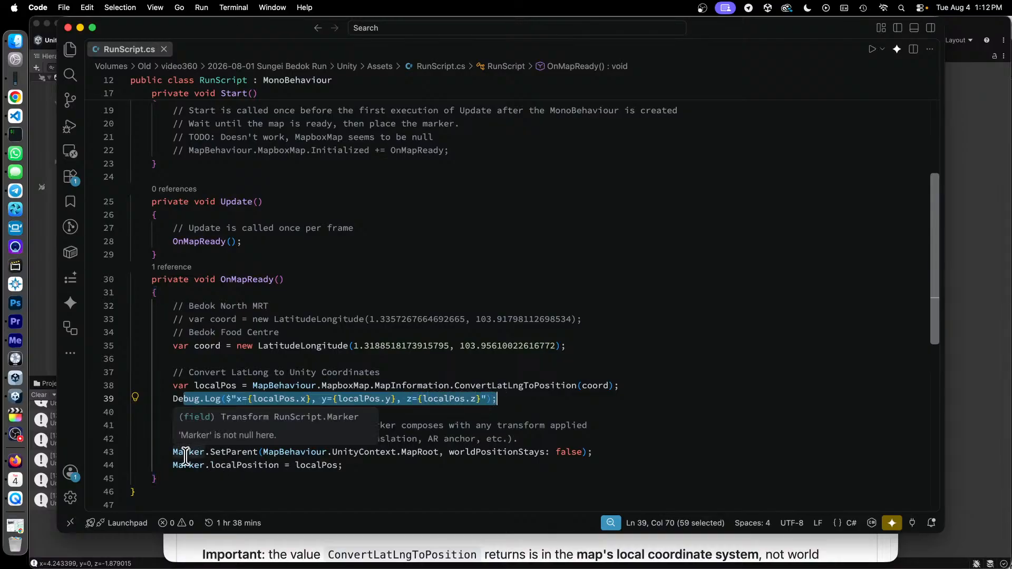
{"action": "left_click_drag", "start_coordinate": [194, 451], "coordinate": [353, 464]}
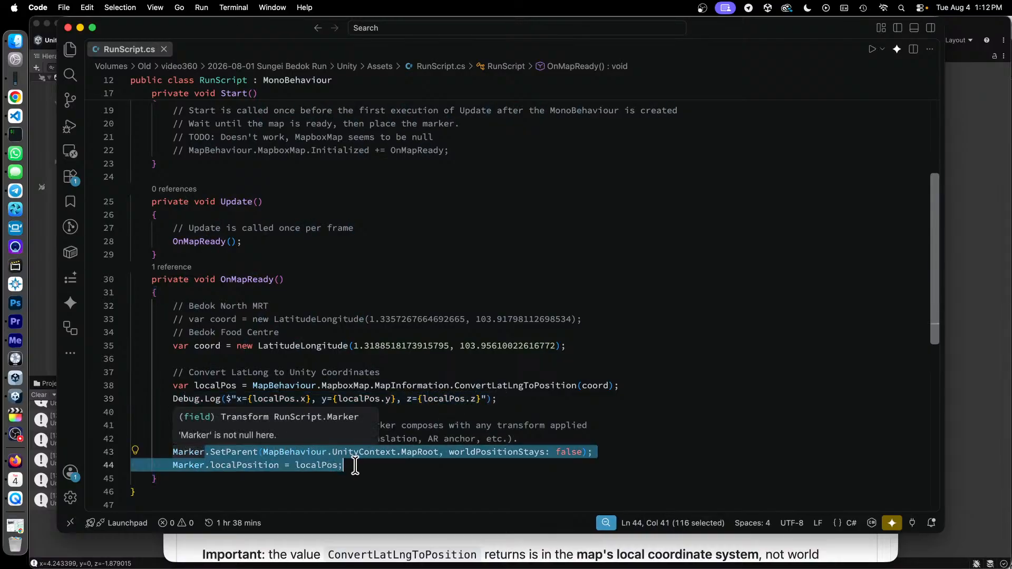
{"action": "left_click", "coordinate": [401, 492]}
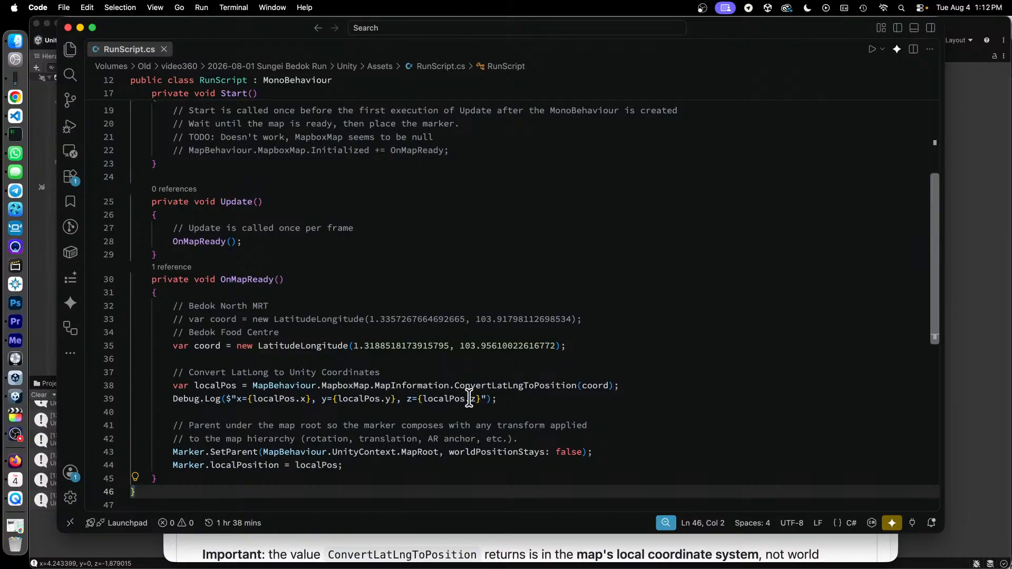
- Return to Start() and highlight the commented-out MapboxMap.Initialized subscription, followed by the Update method name
{"action": "scroll", "coordinate": [495, 399], "scroll_direction": "up", "scroll_amount": 1}
{"action": "scroll", "coordinate": [498, 401], "scroll_direction": "up", "scroll_amount": 2}
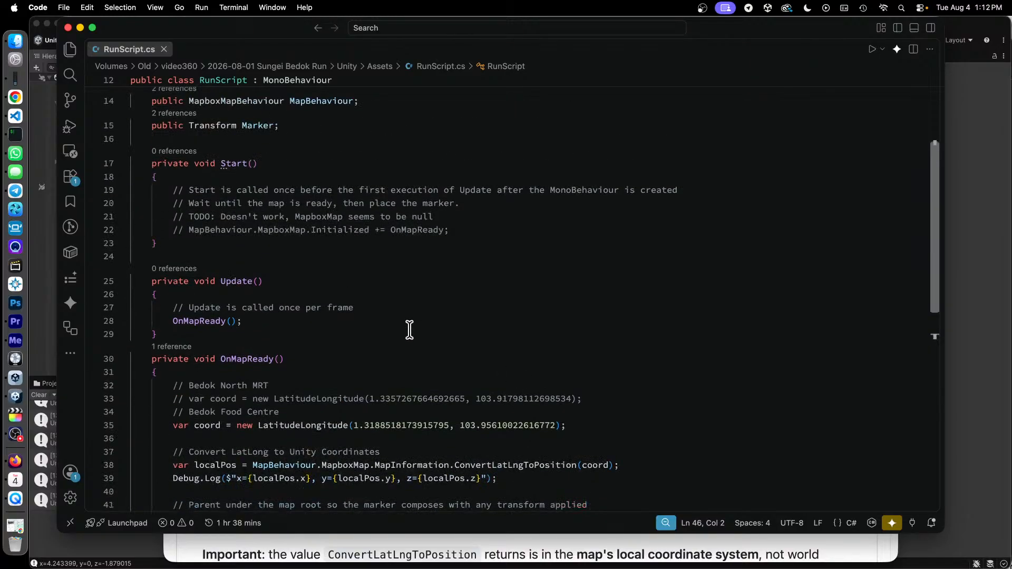
{"action": "left_click_drag", "start_coordinate": [230, 232], "coordinate": [410, 235]}
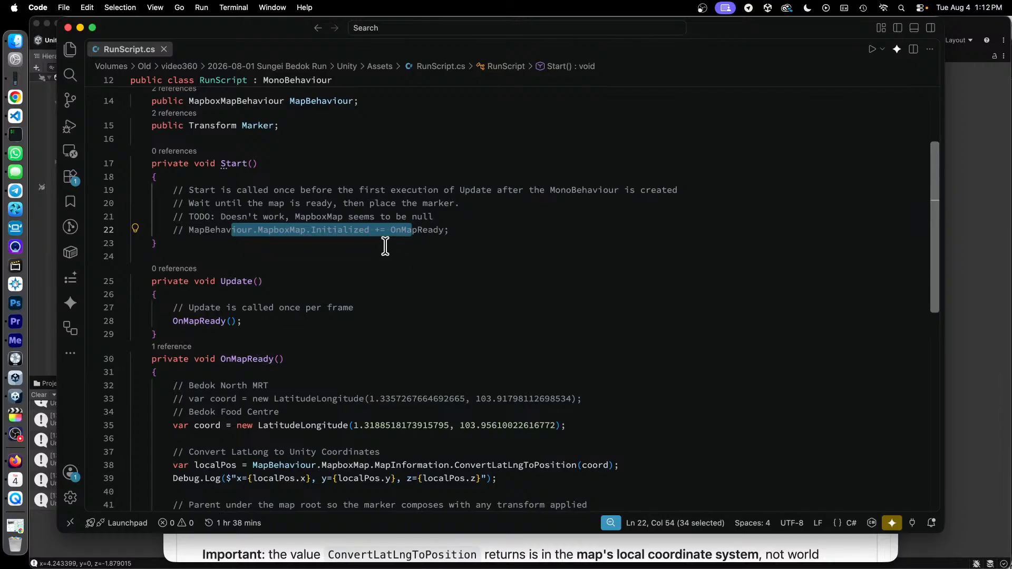
{"action": "double_click", "coordinate": [232, 281]}
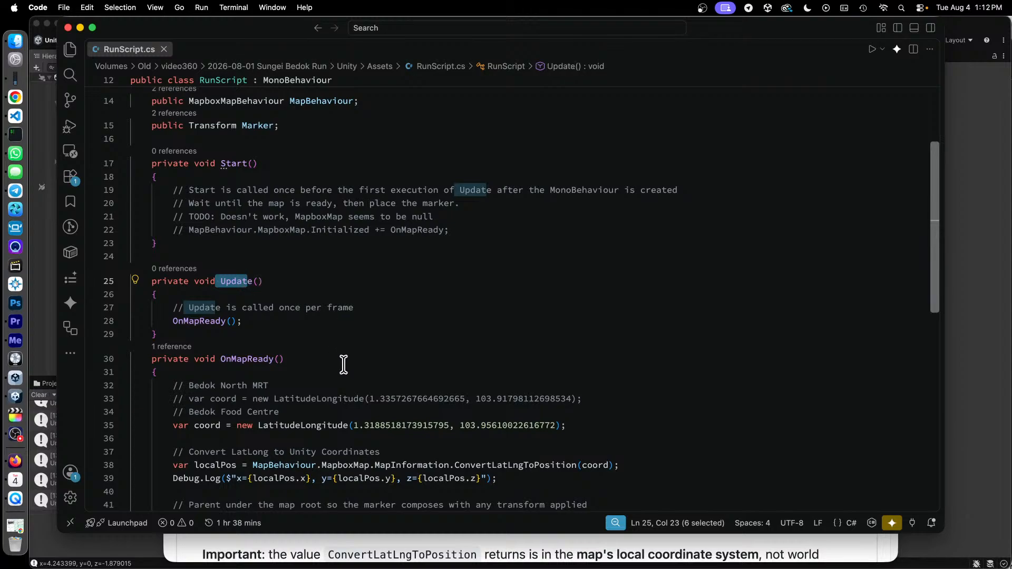
{"action": "scroll", "coordinate": [347, 364], "scroll_direction": "down", "scroll_amount": 2}
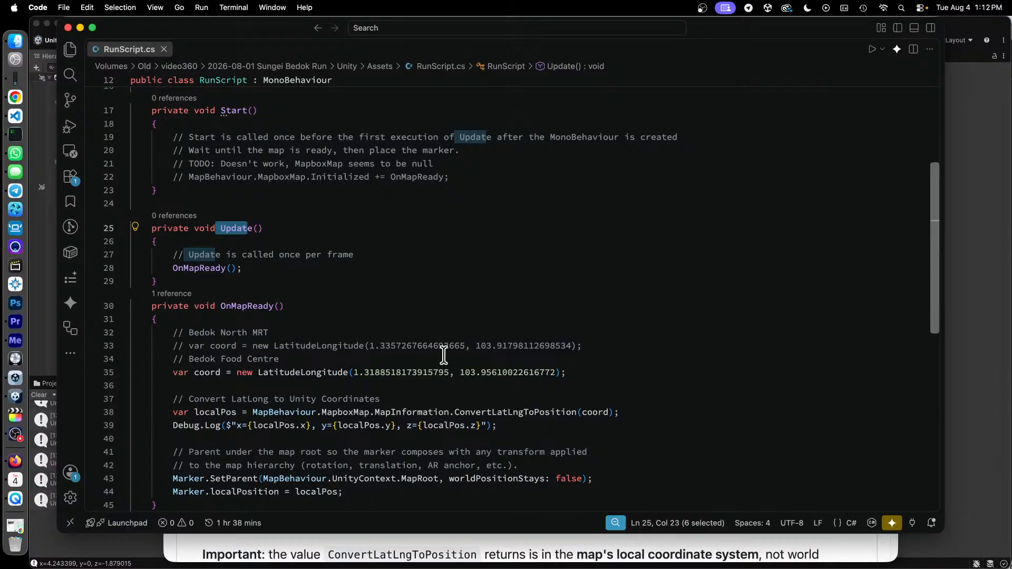
- Switch to the FIT File Viewer page in Chrome and find the Record table of the activity file
{"action": "key", "text": "ctrl+Up"}
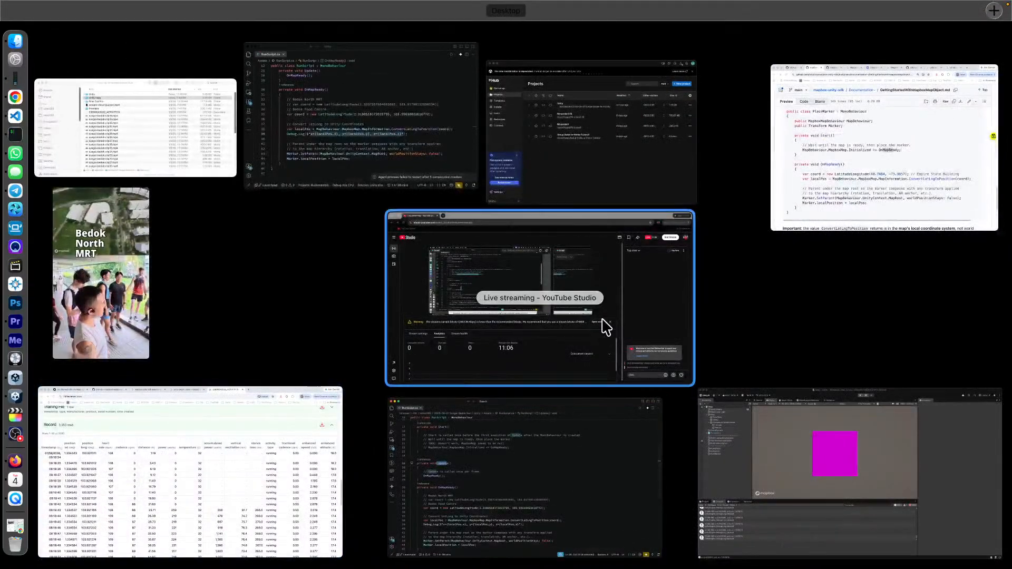
{"action": "left_click", "coordinate": [222, 437]}
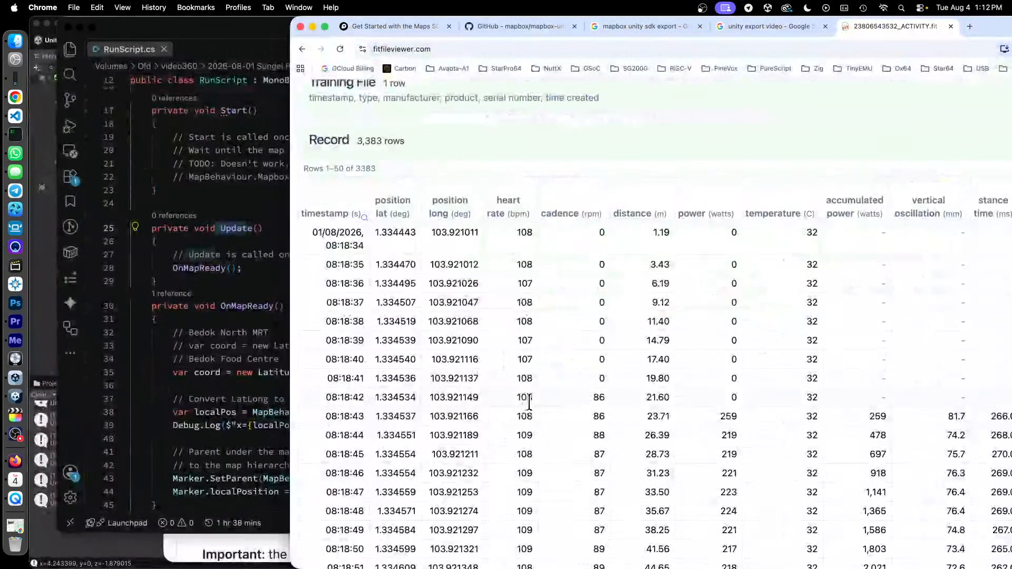
{"action": "scroll", "coordinate": [658, 231], "scroll_direction": "up", "scroll_amount": 20}
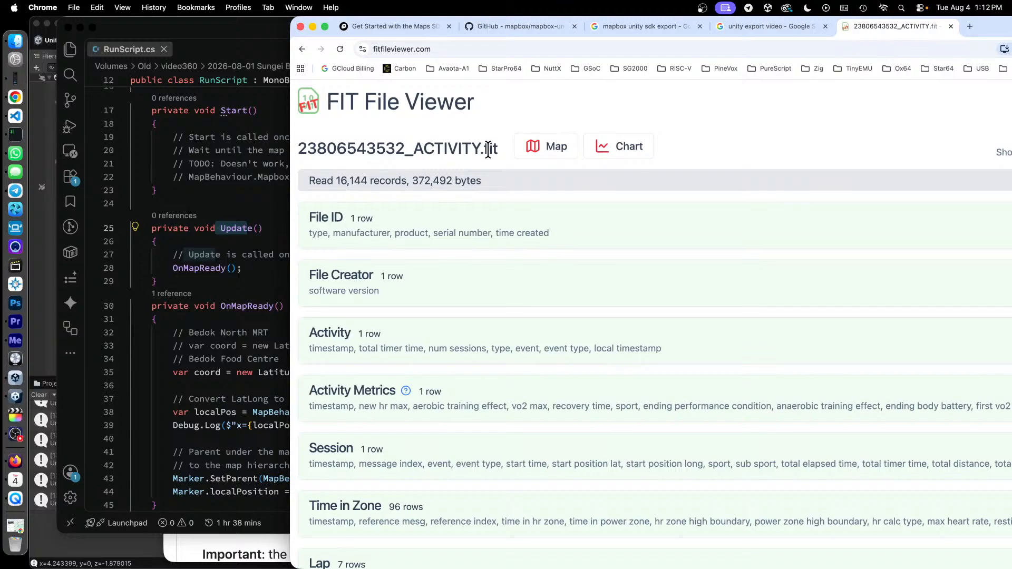
{"action": "scroll", "coordinate": [517, 165], "scroll_direction": "down", "scroll_amount": 10}
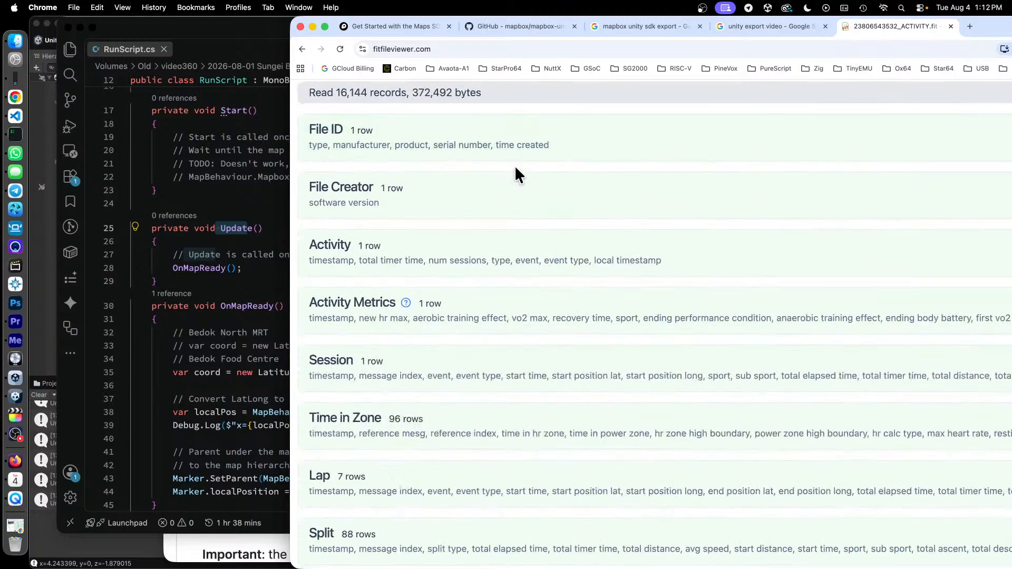
{"action": "scroll", "coordinate": [519, 158], "scroll_direction": "down", "scroll_amount": 15}
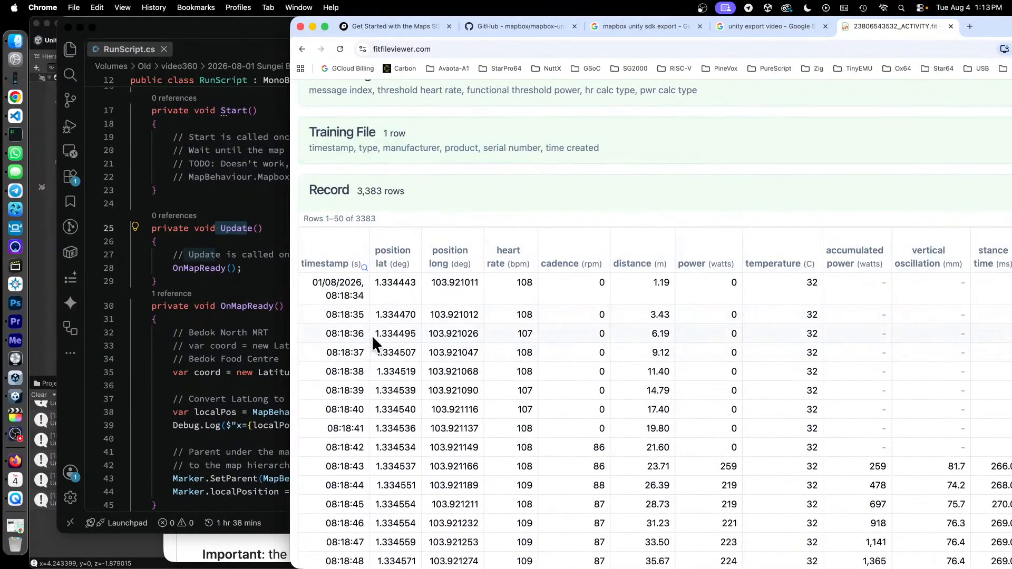
- Highlight the timestamp, latitude and longitude of the 08:18:36 record, and the latitude and longitude of the 08:18:35 record
{"action": "left_click_drag", "start_coordinate": [371, 334], "coordinate": [482, 340]}
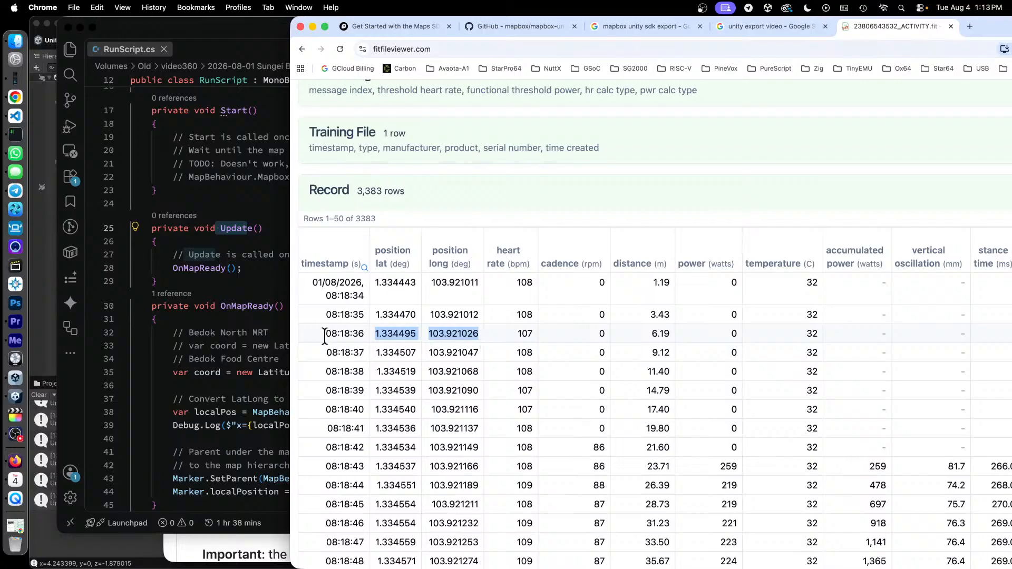
{"action": "left_click_drag", "start_coordinate": [324, 335], "coordinate": [476, 337]}
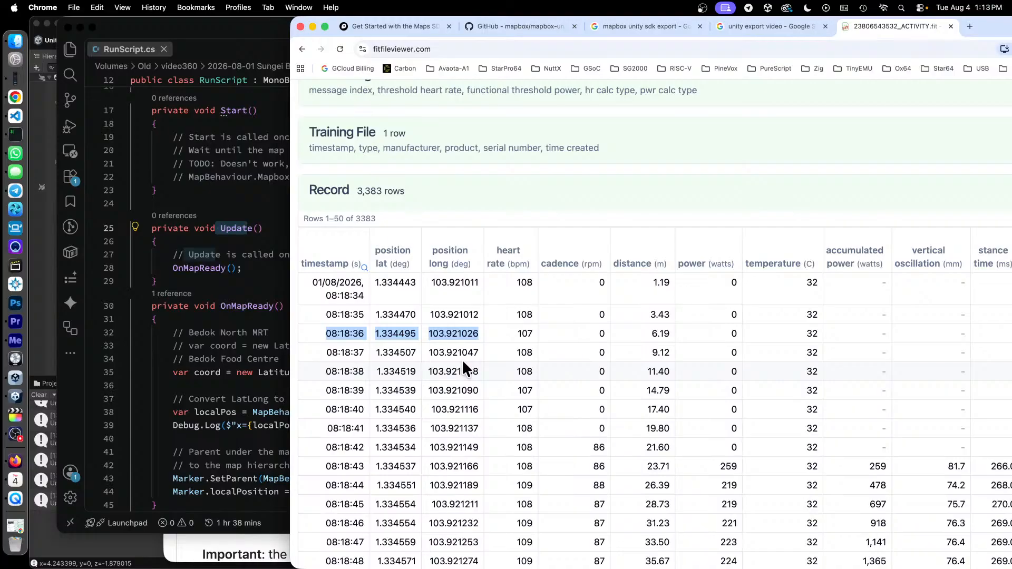
{"action": "left_click", "coordinate": [432, 338]}
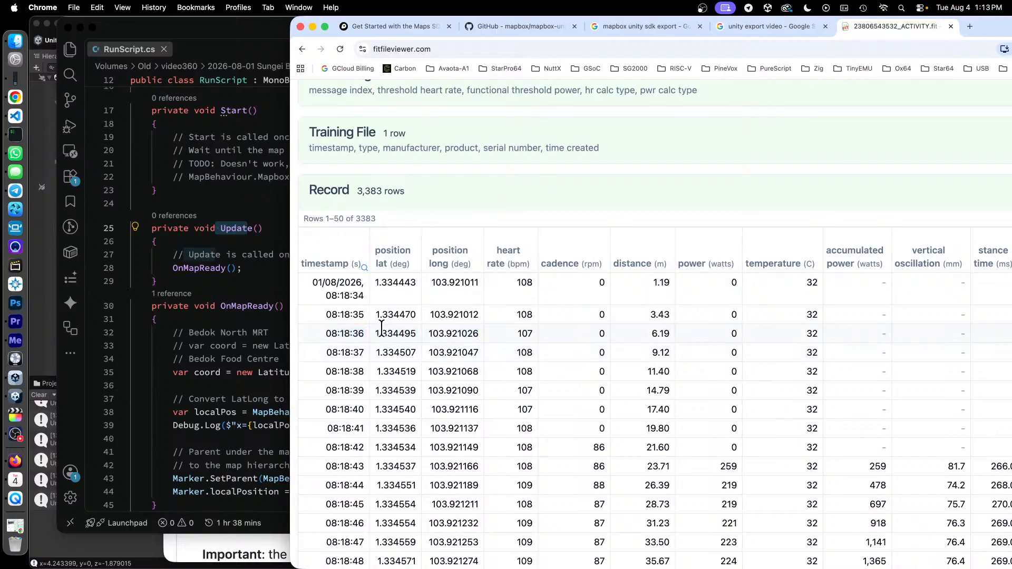
{"action": "left_click_drag", "start_coordinate": [376, 315], "coordinate": [491, 319]}
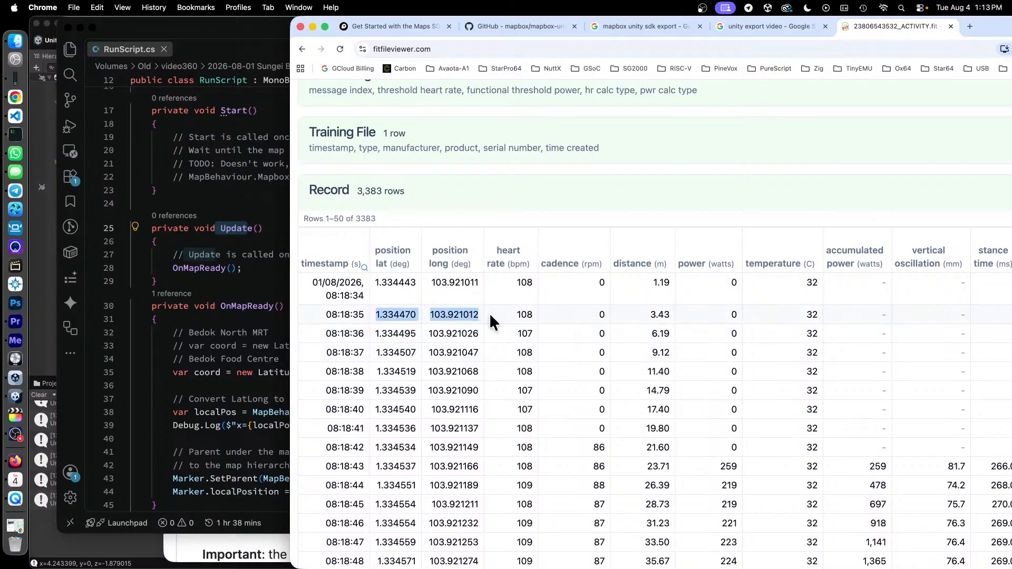
- Switch back to RunScript.cs in VS Code and highlight the coordinate conversion, Debug.Log and marker placement lines in OnMapReady()
{"action": "left_click", "coordinate": [263, 36]}
{"action": "left_click_drag", "start_coordinate": [232, 372], "coordinate": [644, 413]}
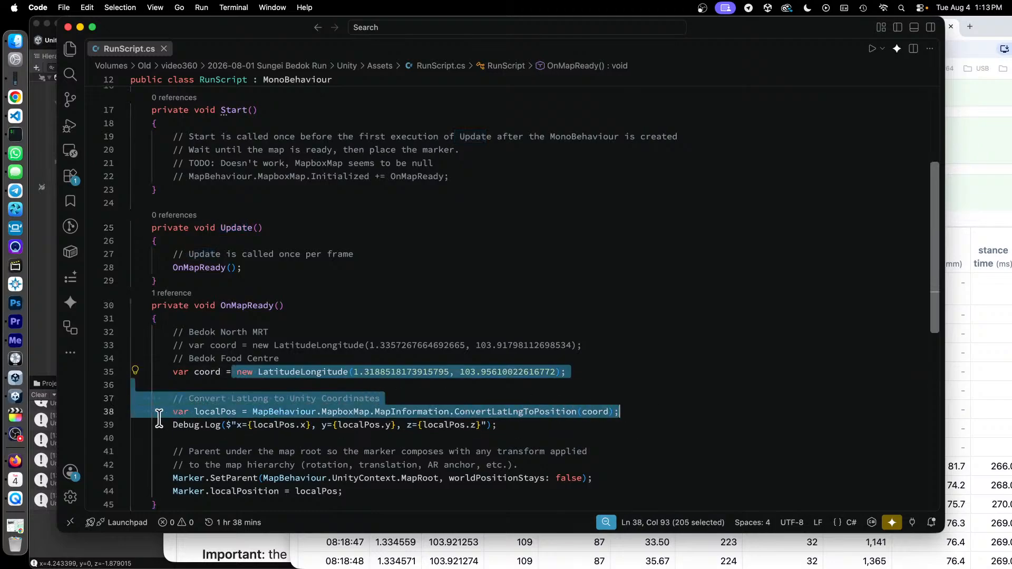
{"action": "left_click_drag", "start_coordinate": [168, 425], "coordinate": [509, 425]}
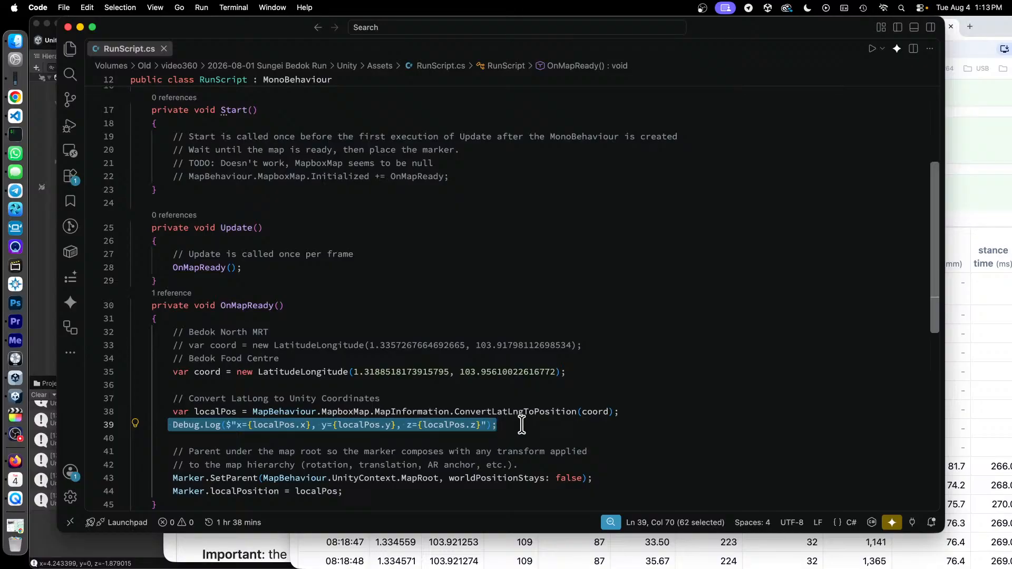
{"action": "left_click_drag", "start_coordinate": [381, 398], "coordinate": [284, 399]}
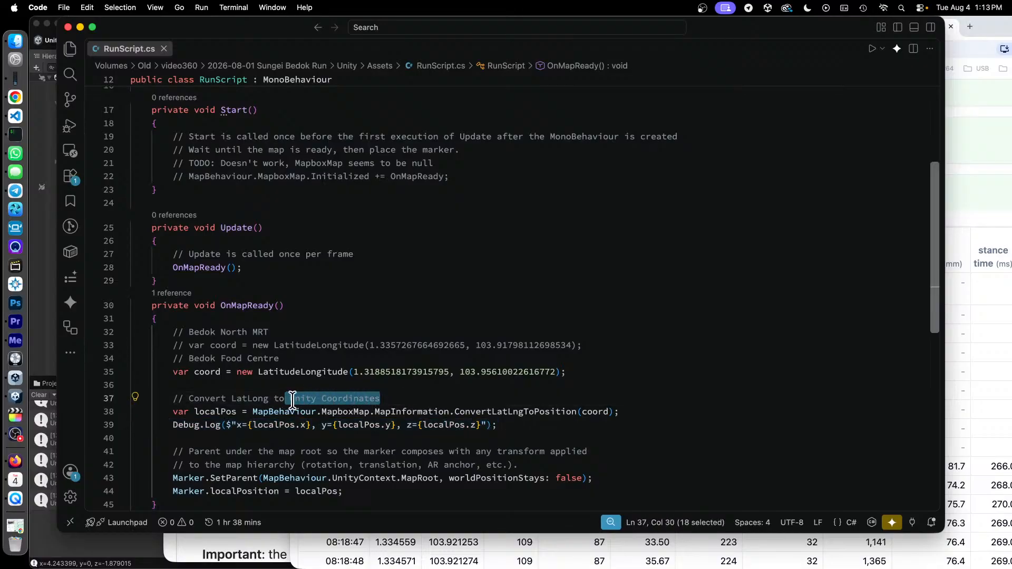
{"action": "scroll", "coordinate": [358, 405], "scroll_direction": "down", "scroll_amount": 2}
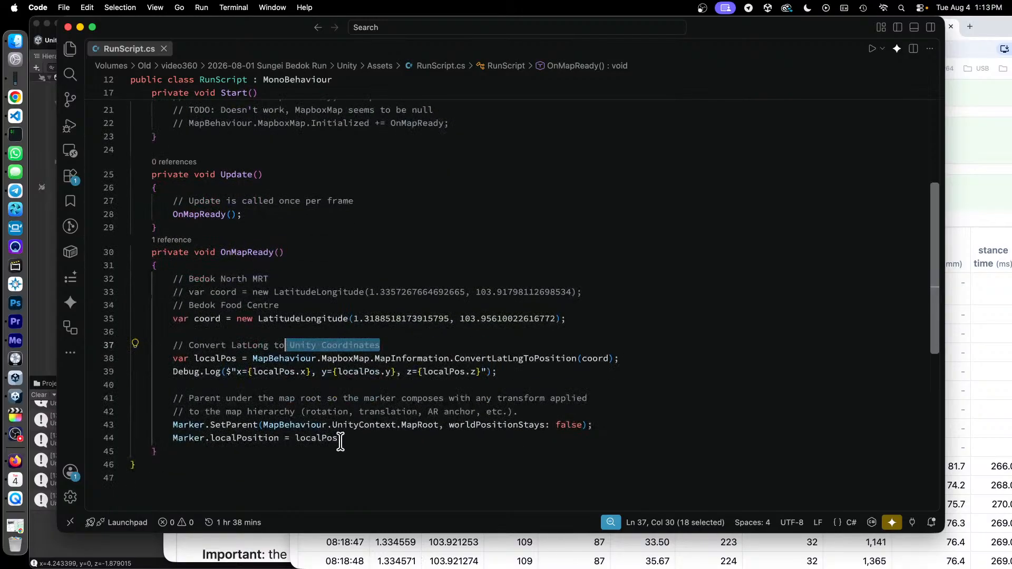
{"action": "left_click_drag", "start_coordinate": [369, 437], "coordinate": [142, 423]}
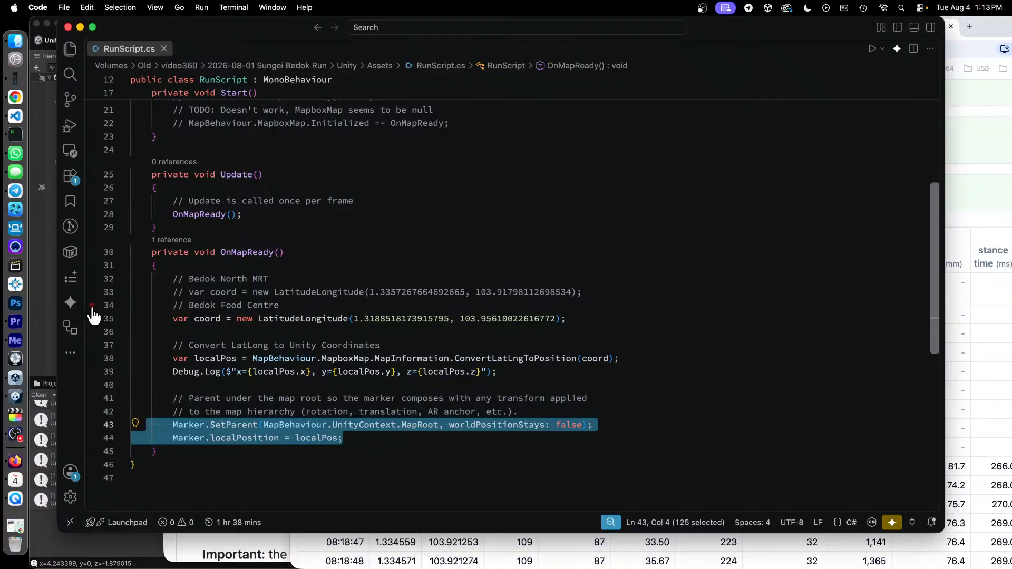
- Switch to Unity, expand RunSphere's Position property in its animation, and move the playhead to the keyframe at frame 30
{"action": "left_click", "coordinate": [40, 333]}
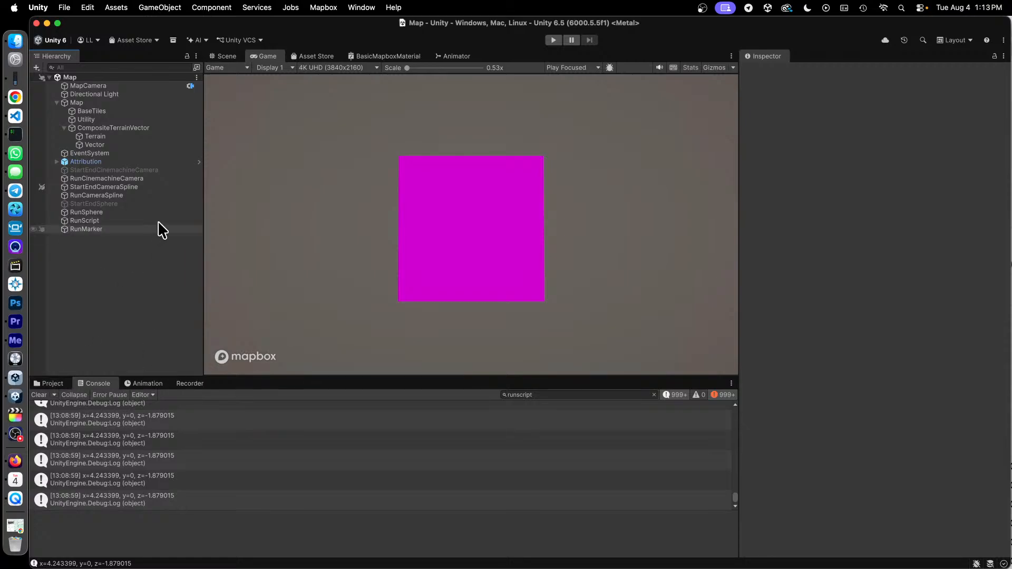
{"action": "left_click", "coordinate": [97, 213]}
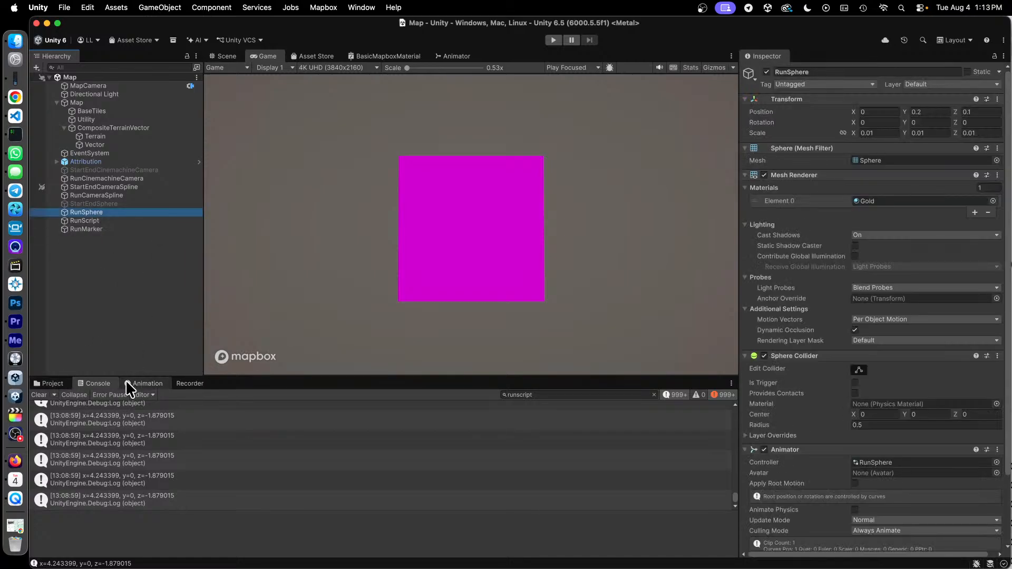
{"action": "left_click", "coordinate": [140, 384]}
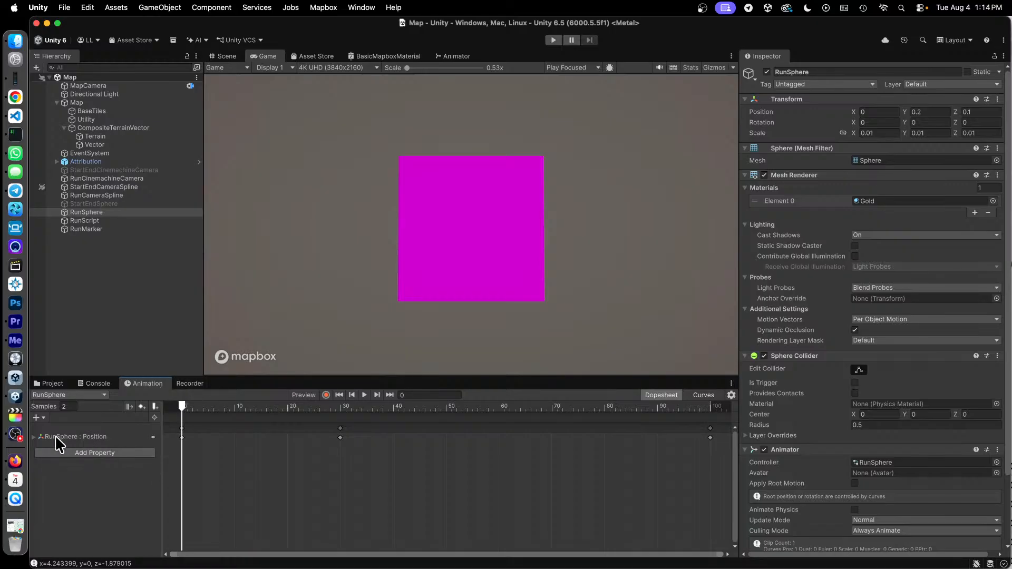
{"action": "left_click", "coordinate": [34, 436]}
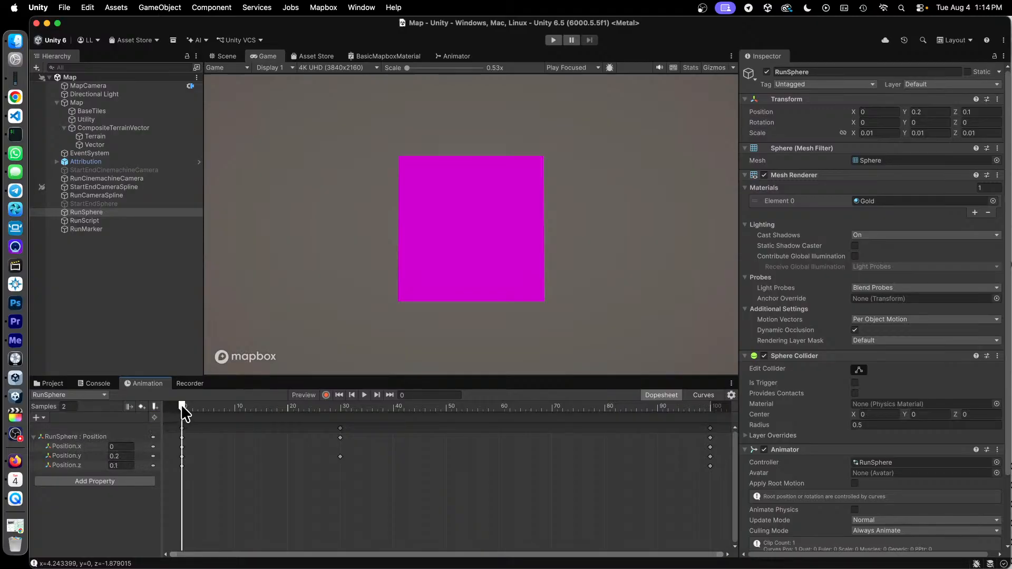
{"action": "left_click_drag", "start_coordinate": [181, 404], "coordinate": [340, 422]}
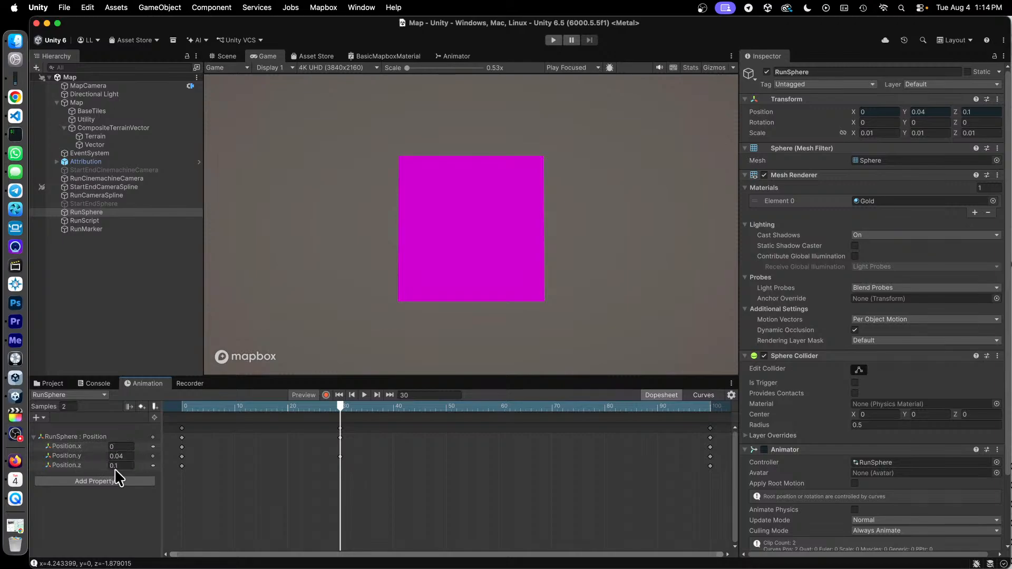
- Switch back to RunScript.cs in VS Code and highlight the localPos x, y and z arguments of the Debug.Log call
{"action": "key", "text": "ctrl+Up"}
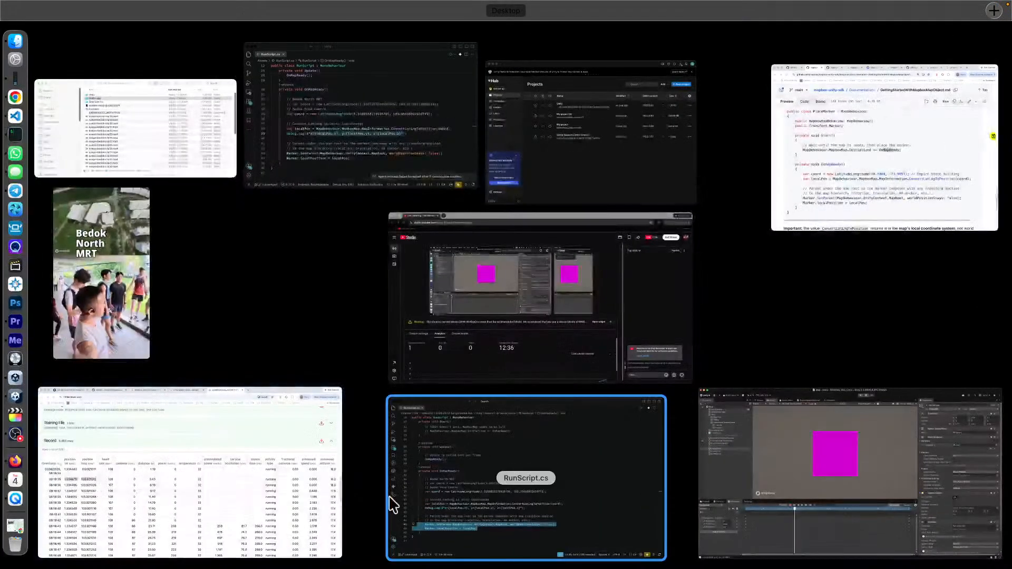
{"action": "left_click", "coordinate": [492, 482]}
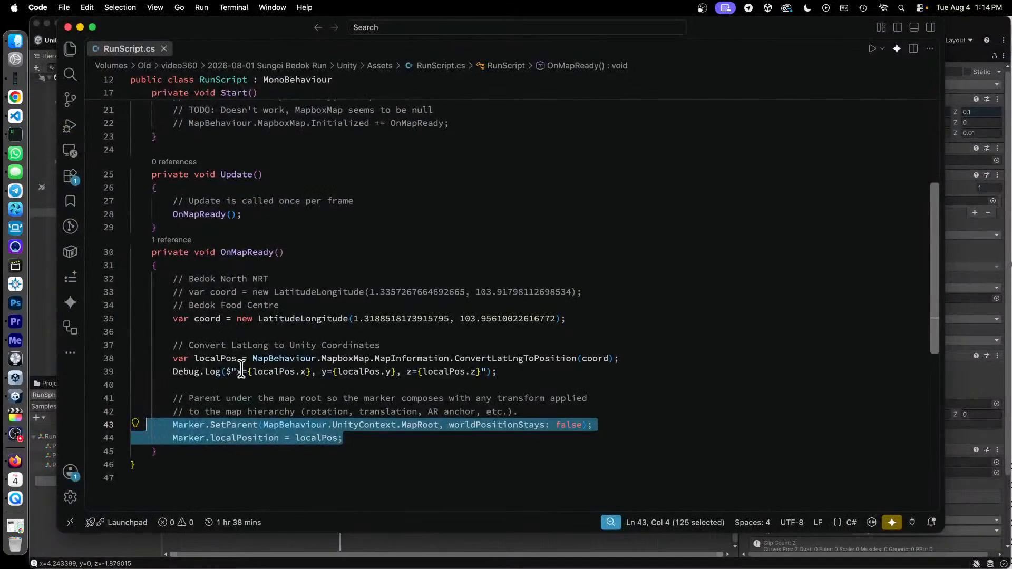
{"action": "left_click_drag", "start_coordinate": [232, 372], "coordinate": [503, 376]}
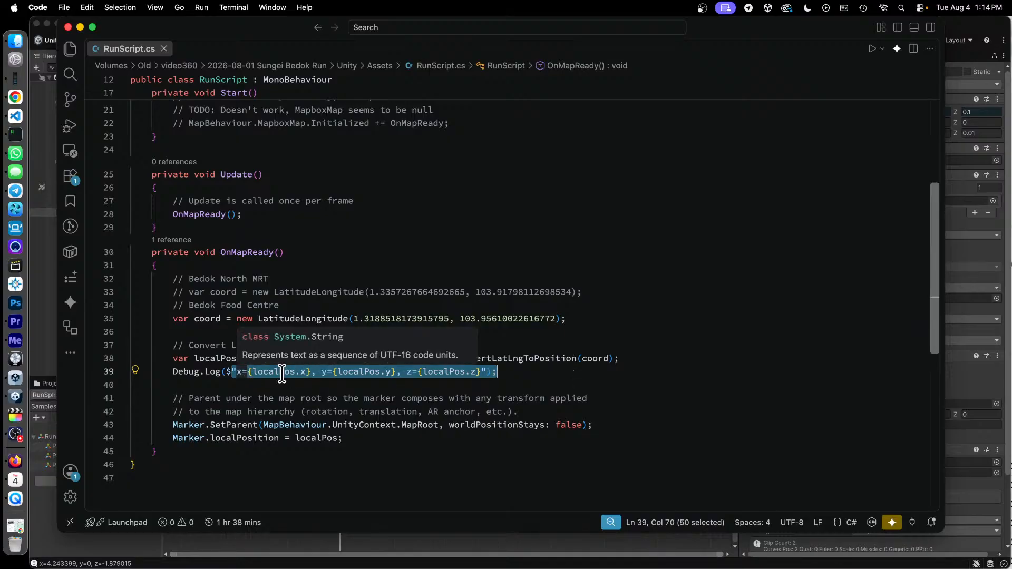
- Switch to Finder, open the Assets folder inside the Unity project folder, and collapse its Samples subfolder
{"action": "left_click", "coordinate": [40, 345]}
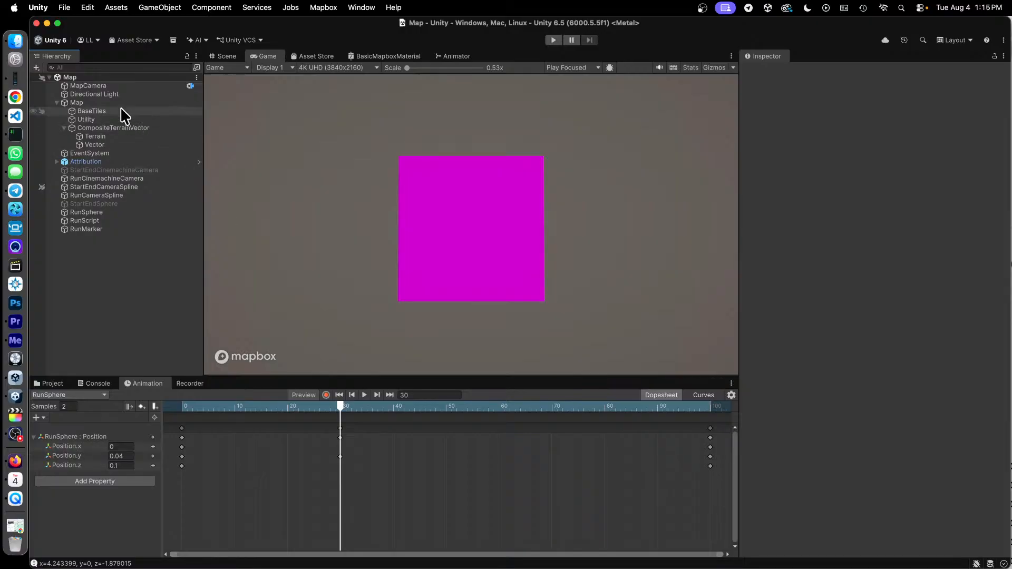
{"action": "left_click", "coordinate": [15, 42]}
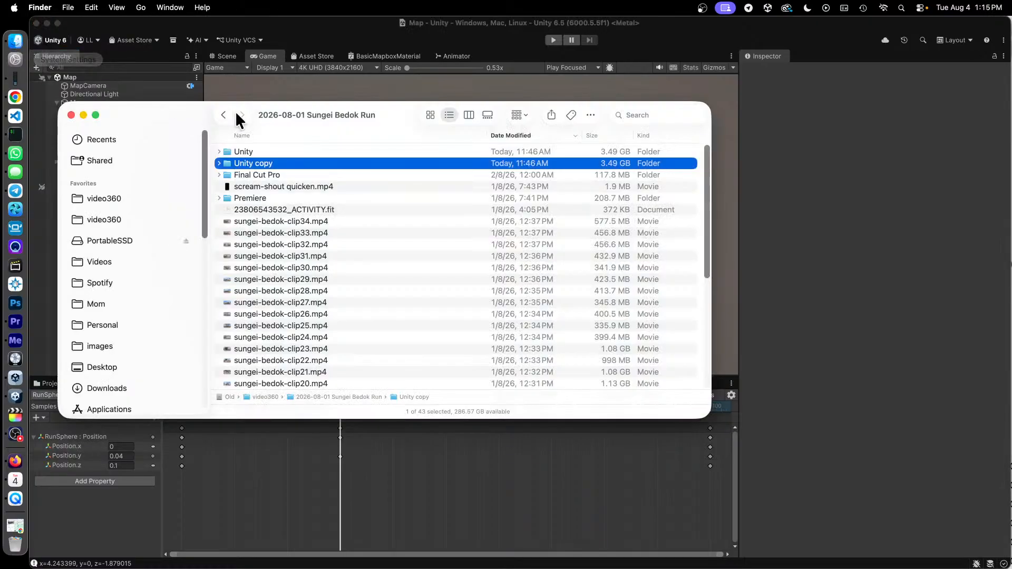
{"action": "left_click", "coordinate": [253, 151]}
{"action": "double_click", "coordinate": [253, 151]}
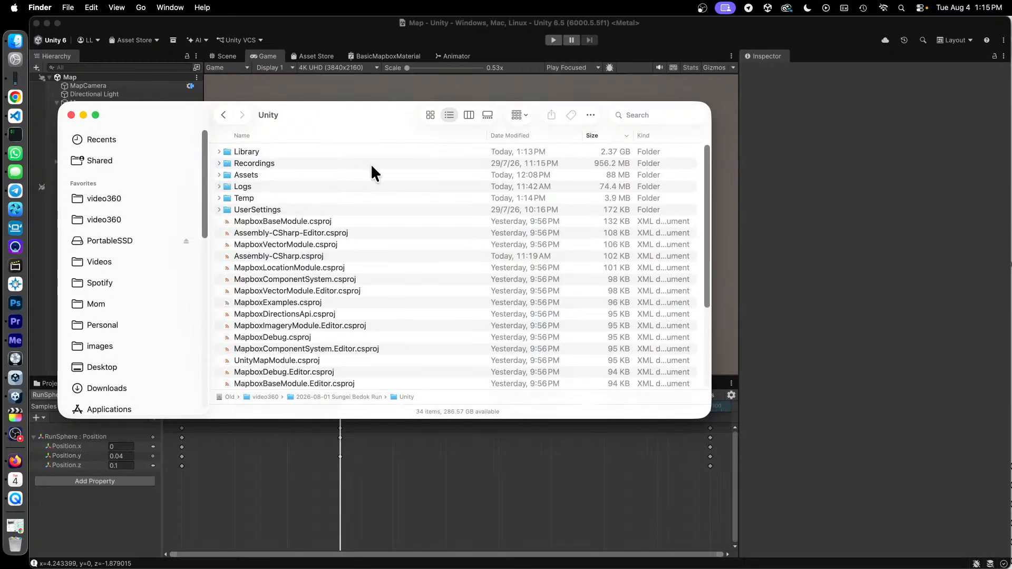
{"action": "double_click", "coordinate": [266, 175]}
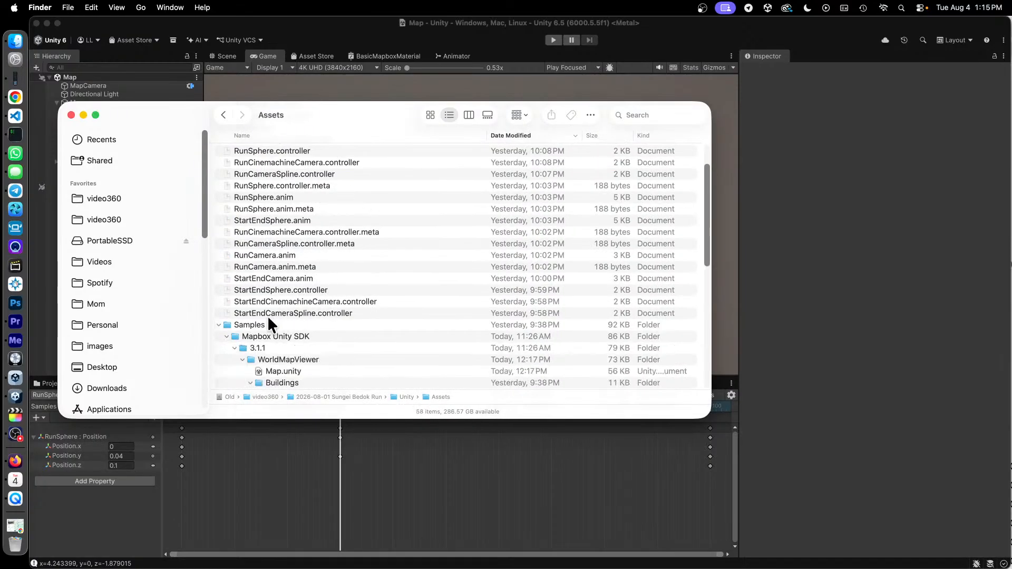
{"action": "left_click", "coordinate": [217, 326]}
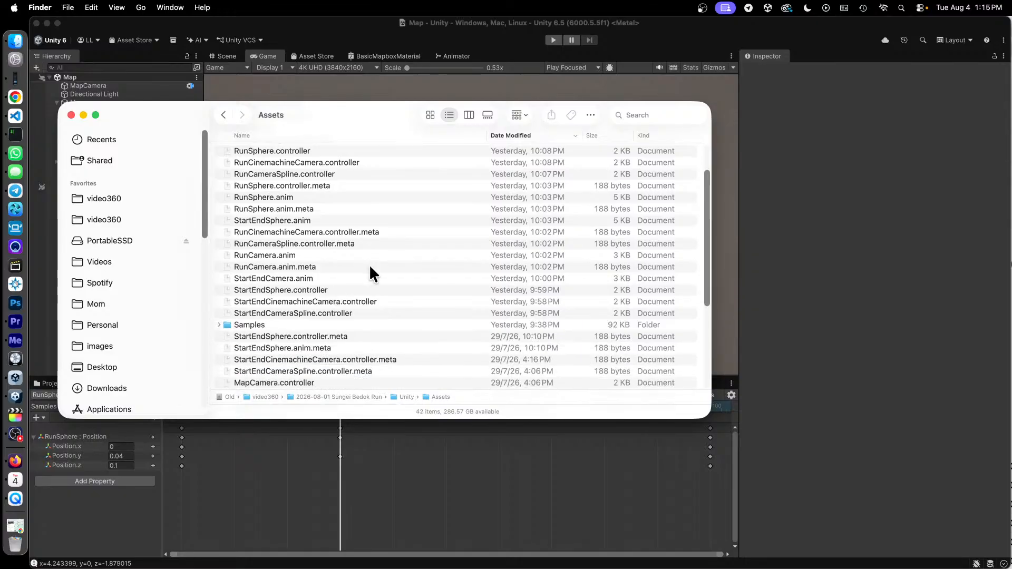
- Open RunSphere.anim from the Assets folder in Visual Studio Code
{"action": "left_click", "coordinate": [279, 253]}
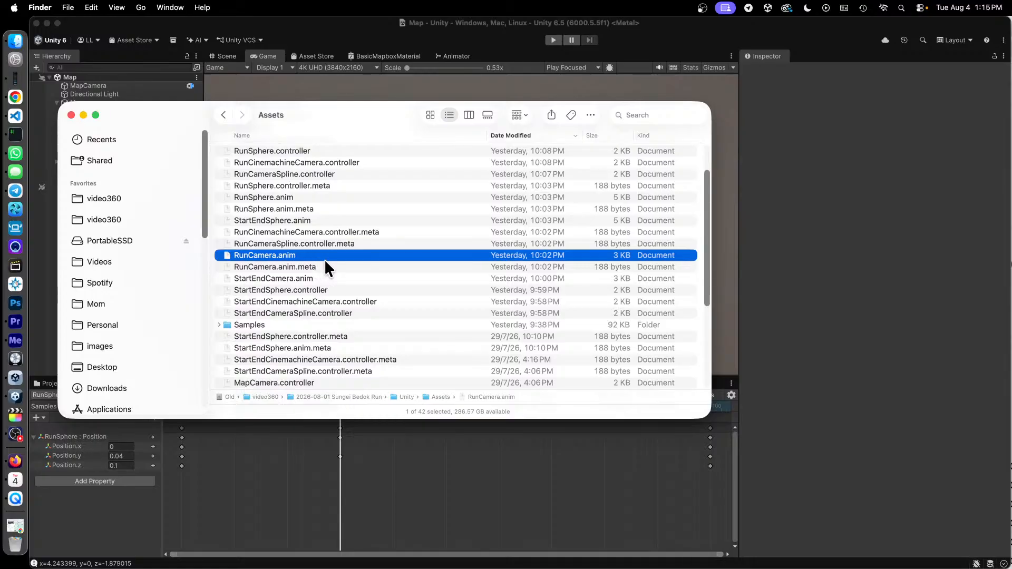
{"action": "left_click", "coordinate": [270, 195]}
{"action": "right_click", "coordinate": [271, 195]}
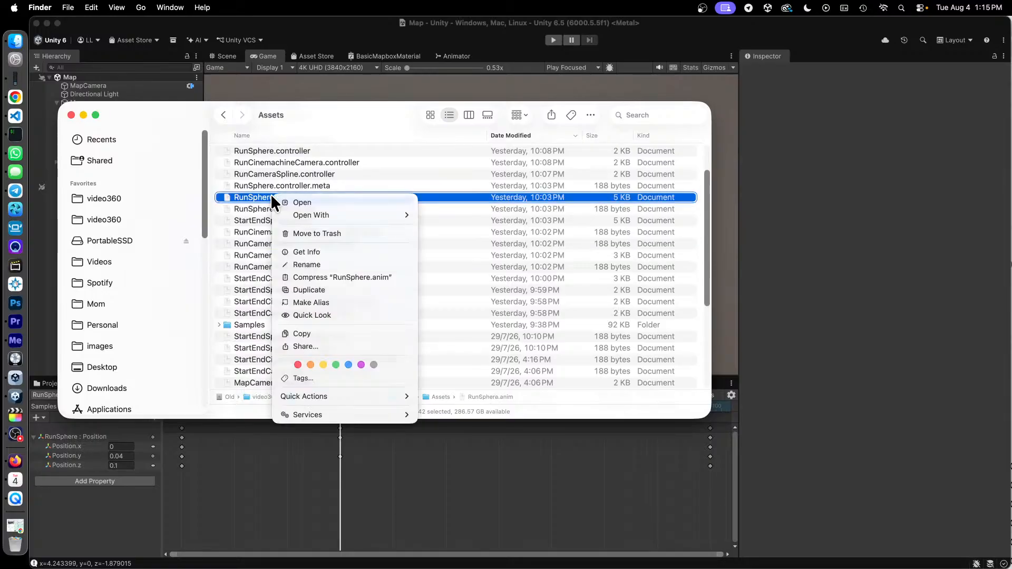
{"action": "mouse_move", "coordinate": [378, 396]}
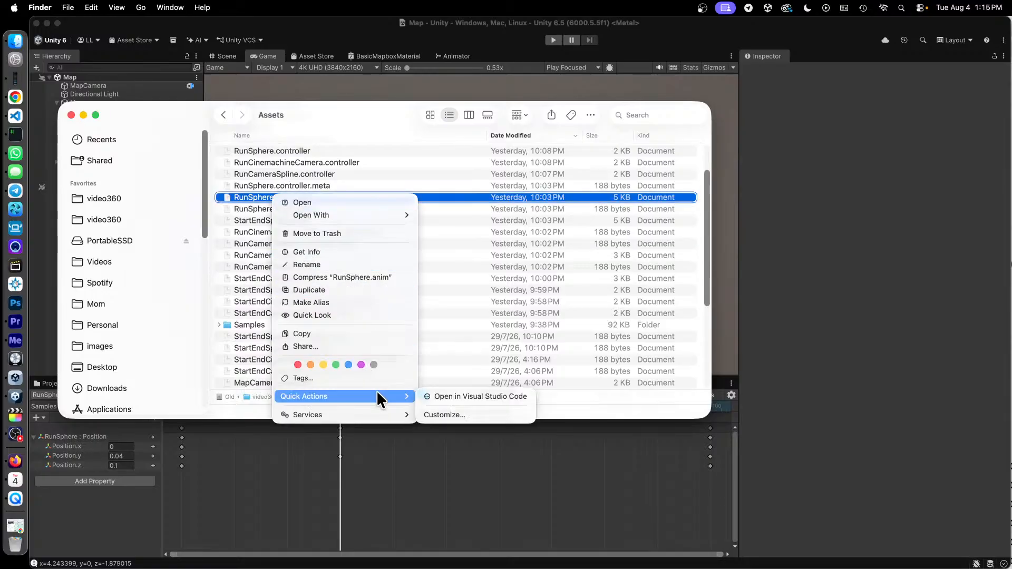
{"action": "left_click", "coordinate": [461, 395]}
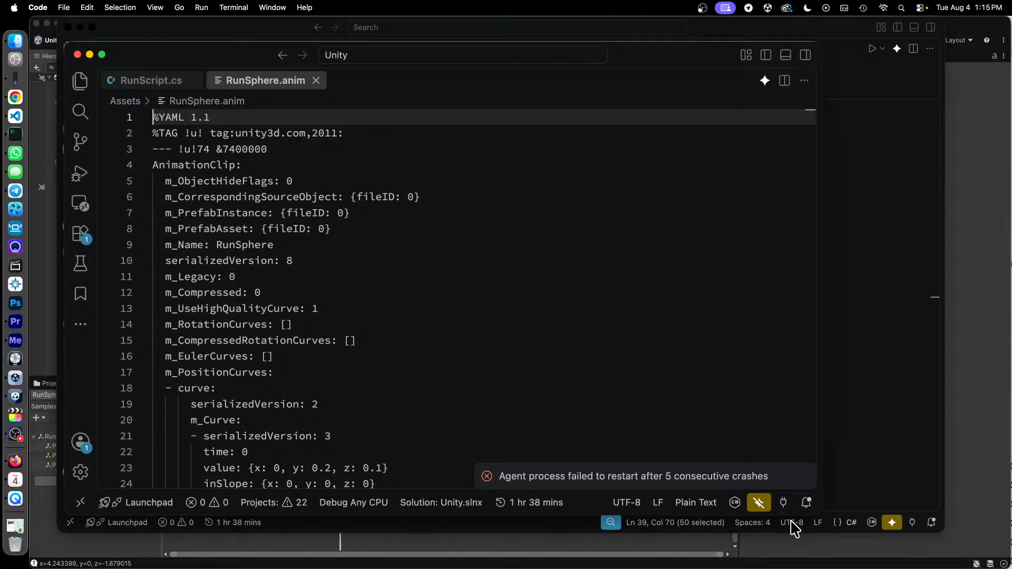
- Find m_PositionCurves in RunSphere.anim and highlight the x, y, z values of the keyframes at time 0 and time 15
{"action": "scroll", "coordinate": [671, 336], "scroll_direction": "down", "scroll_amount": 4}
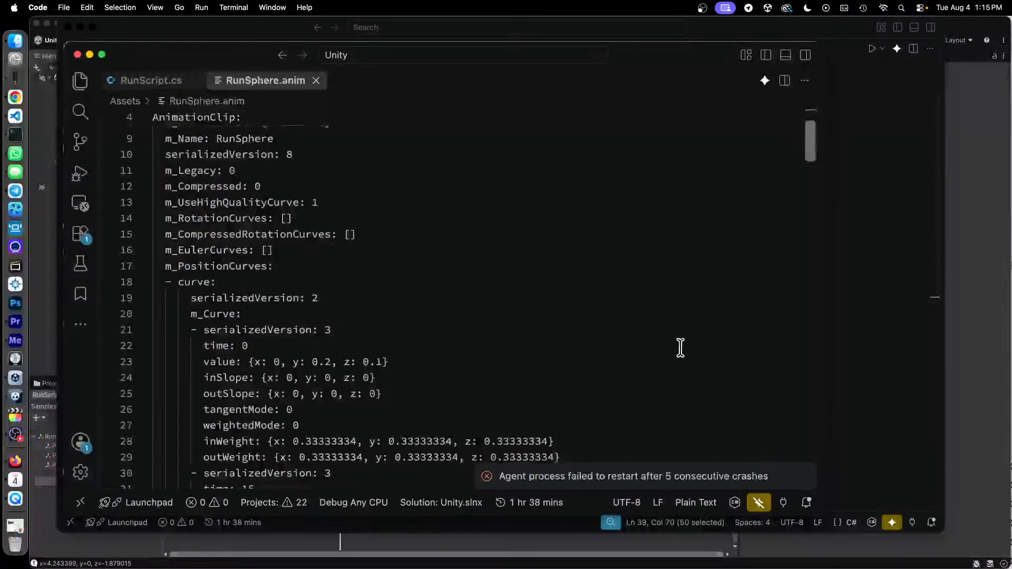
{"action": "left_click", "coordinate": [604, 346]}
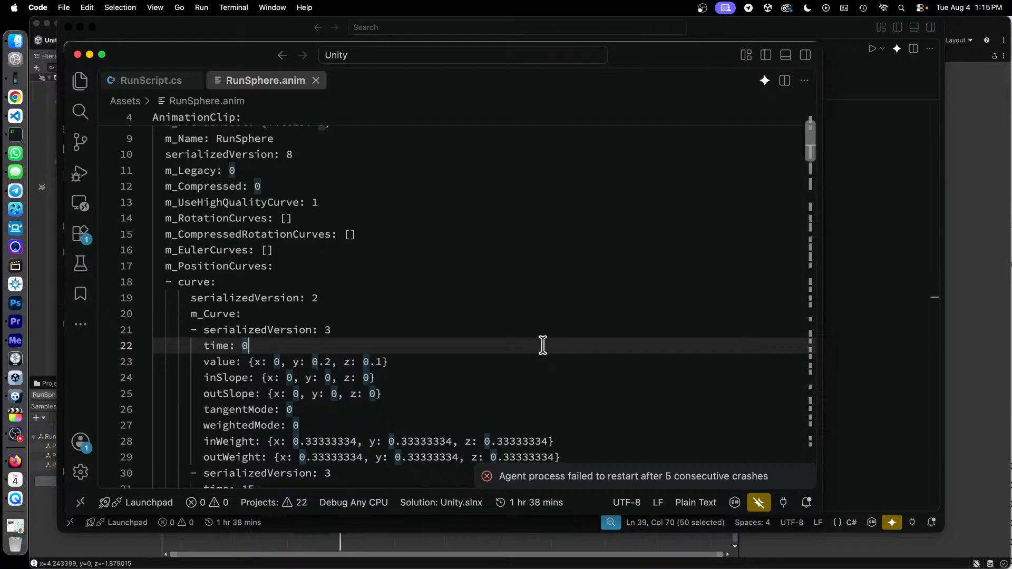
{"action": "scroll", "coordinate": [543, 345], "scroll_direction": "down", "scroll_amount": 3}
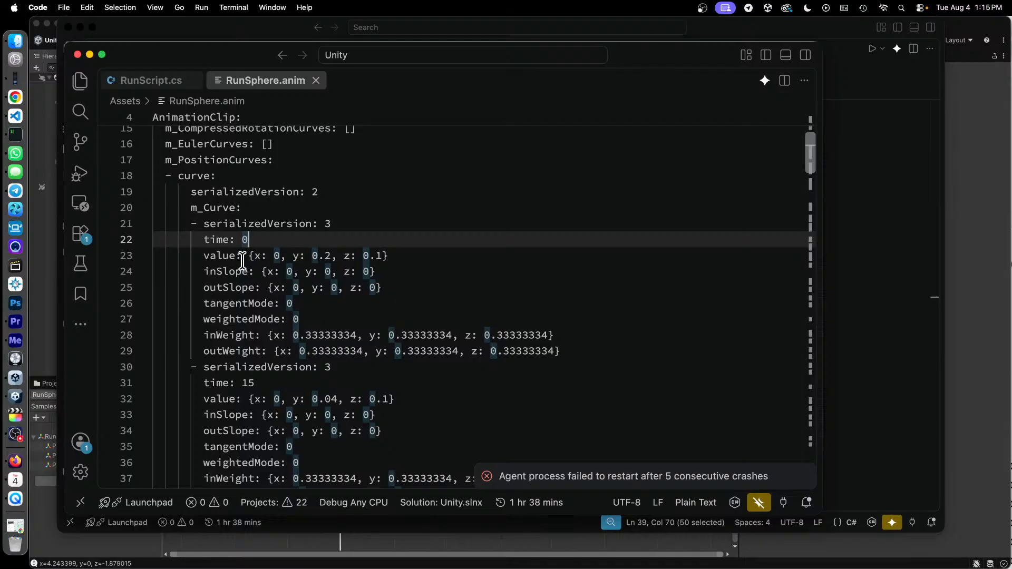
{"action": "left_click_drag", "start_coordinate": [249, 256], "coordinate": [389, 258]}
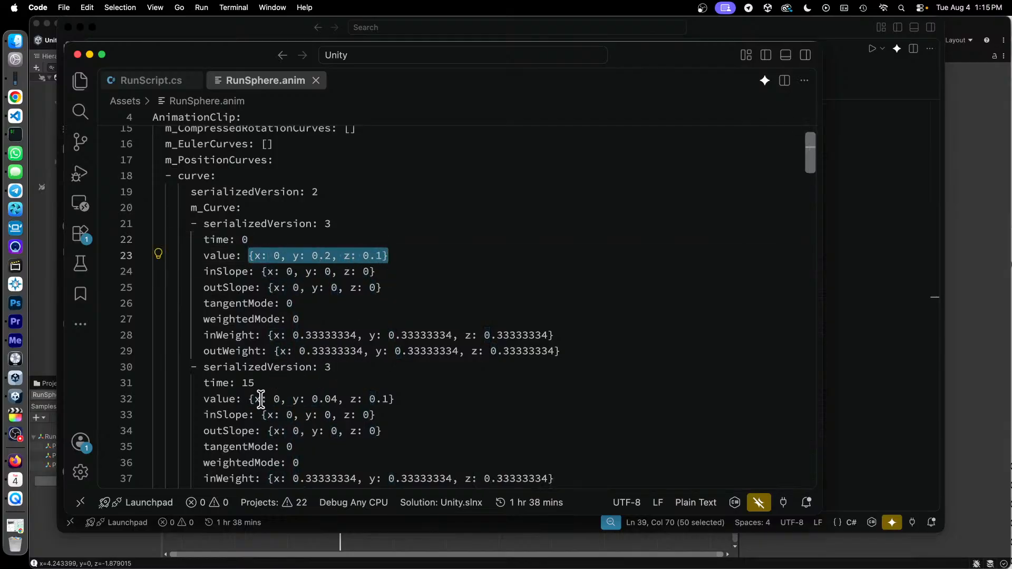
{"action": "left_click_drag", "start_coordinate": [255, 399], "coordinate": [432, 397]}
- Highlight the inWeight and outWeight lines of the keyframes at time 0 and time 15
{"action": "scroll", "coordinate": [432, 398], "scroll_direction": "down", "scroll_amount": 3}
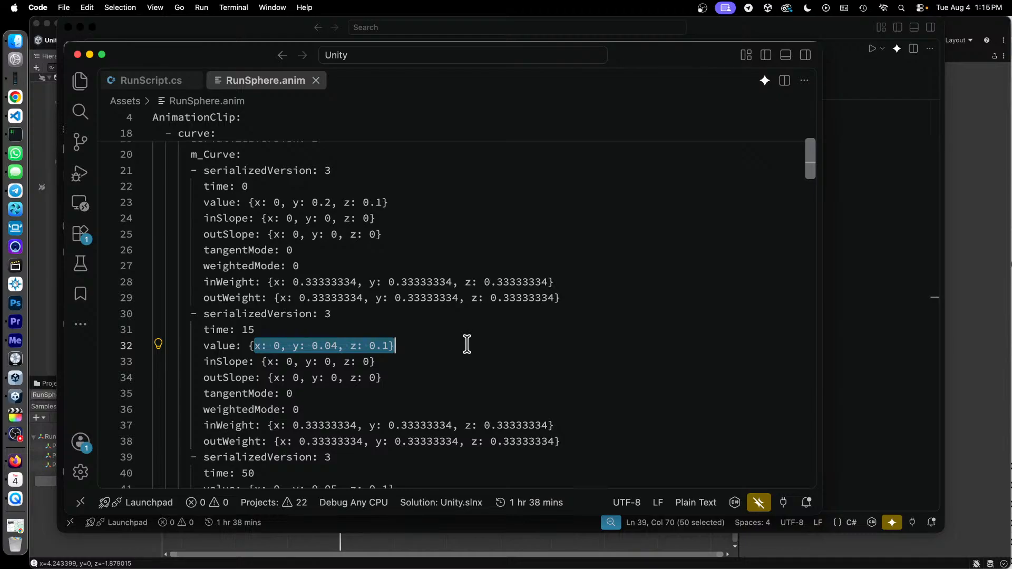
{"action": "left_click_drag", "start_coordinate": [248, 282], "coordinate": [560, 294]}
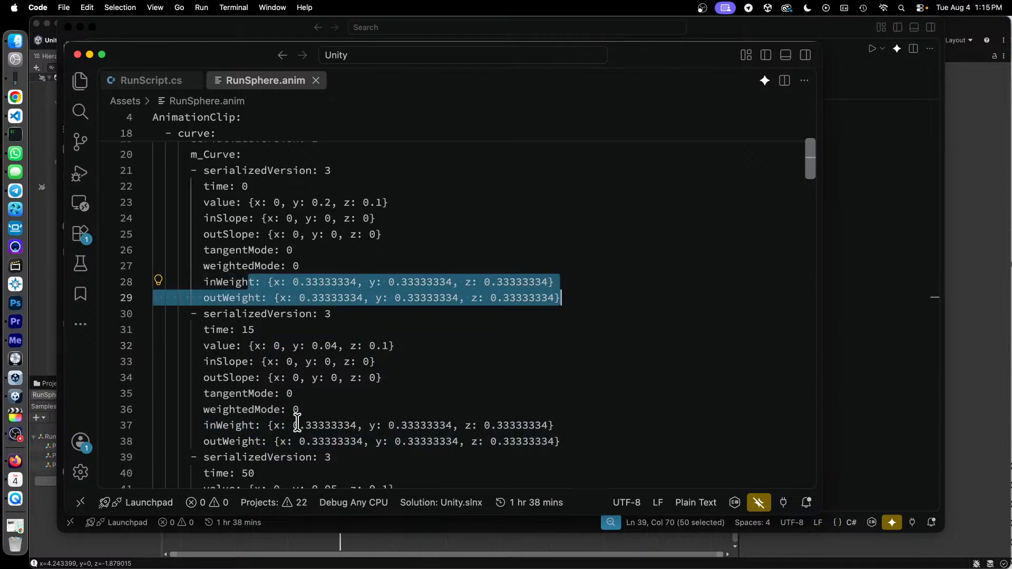
{"action": "left_click_drag", "start_coordinate": [248, 425], "coordinate": [563, 443]}
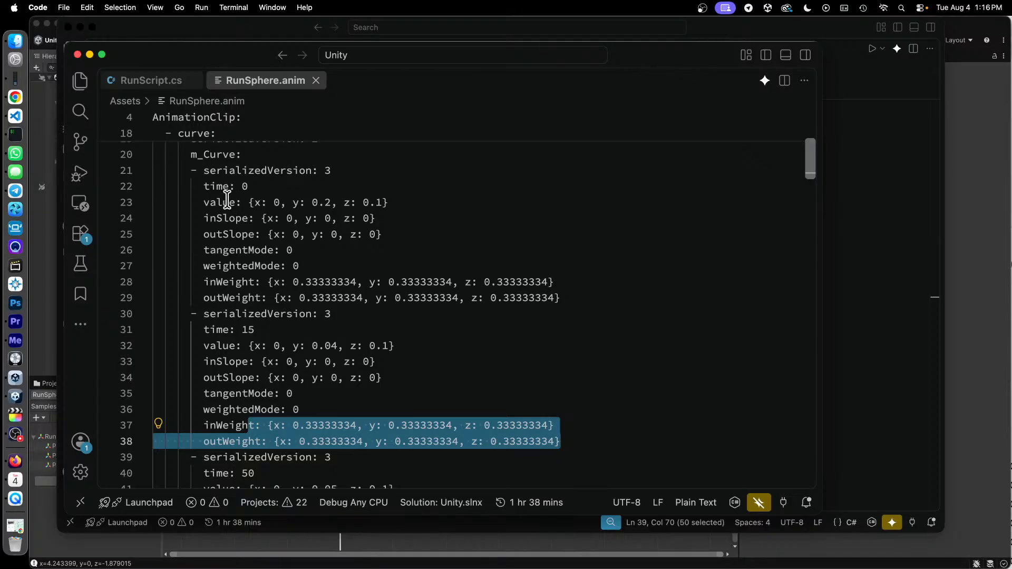
- Highlight the value and time lines of the time 0 and time 15 keyframes, plus the first keyframe's inSlope and outSlope
{"action": "left_click_drag", "start_coordinate": [227, 203], "coordinate": [427, 201]}
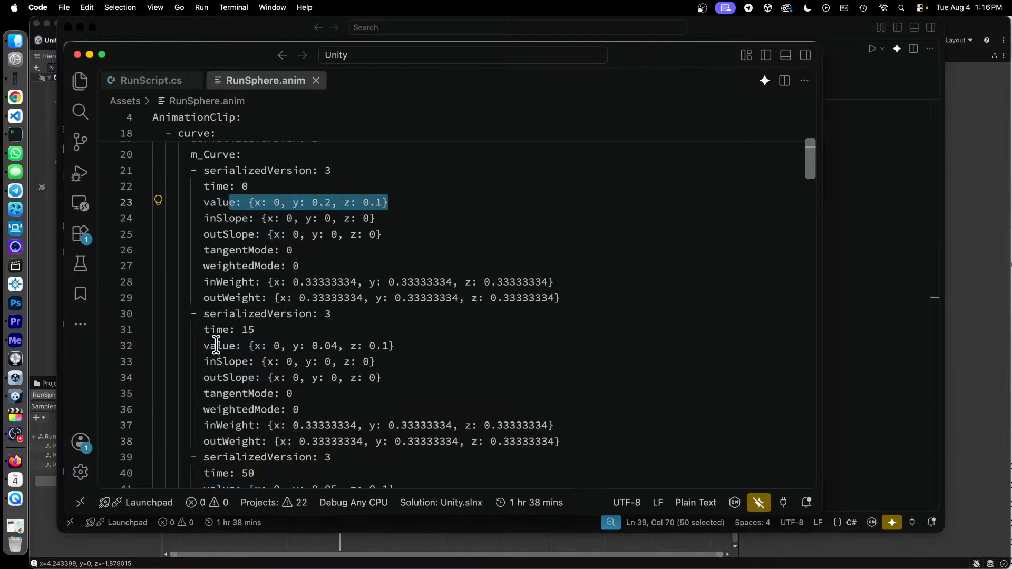
{"action": "left_click_drag", "start_coordinate": [216, 346], "coordinate": [406, 349]}
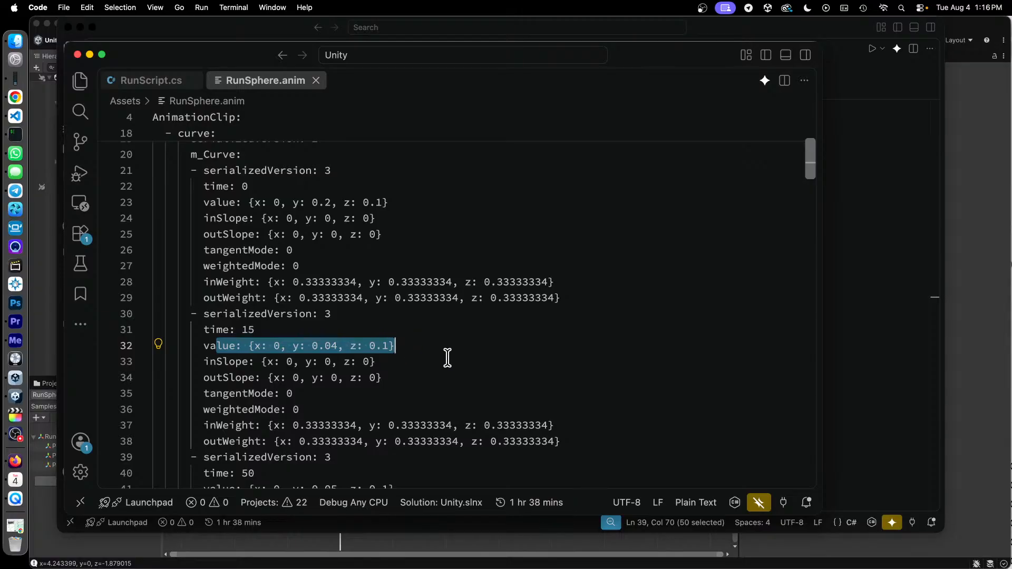
{"action": "left_click_drag", "start_coordinate": [216, 186], "coordinate": [262, 190]}
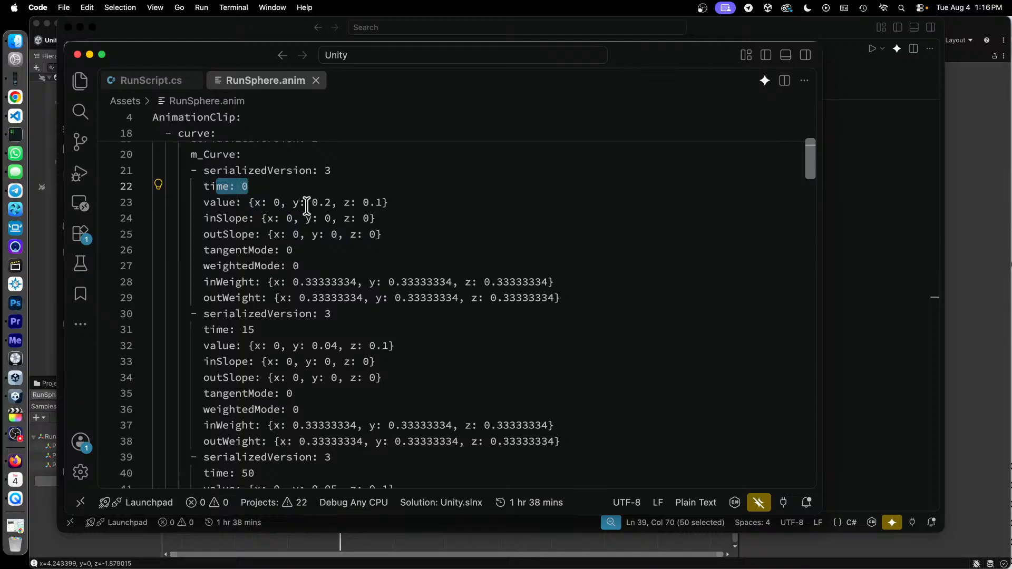
{"action": "left_click_drag", "start_coordinate": [217, 330], "coordinate": [271, 329]}
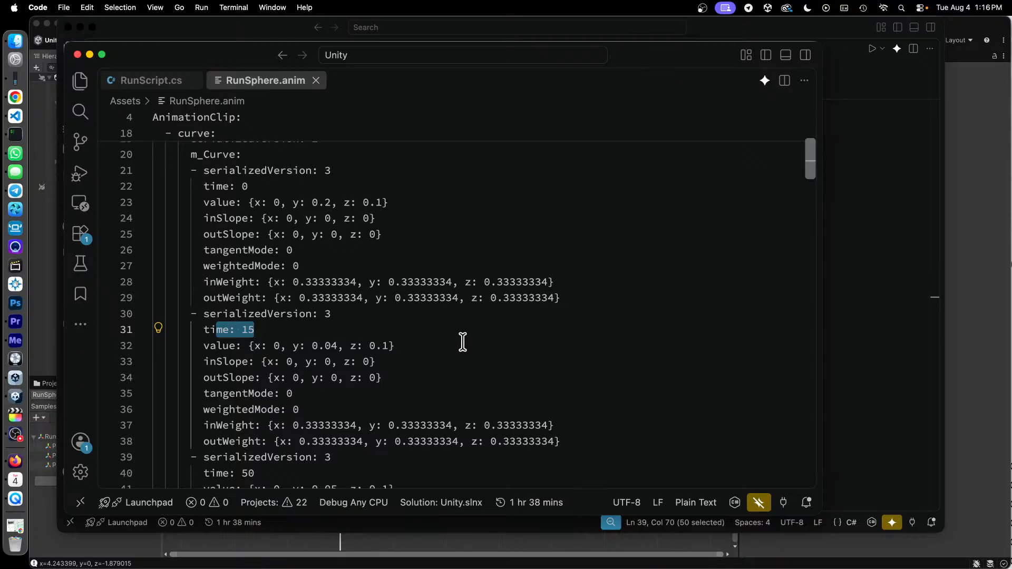
{"action": "left_click_drag", "start_coordinate": [222, 220], "coordinate": [413, 231]}
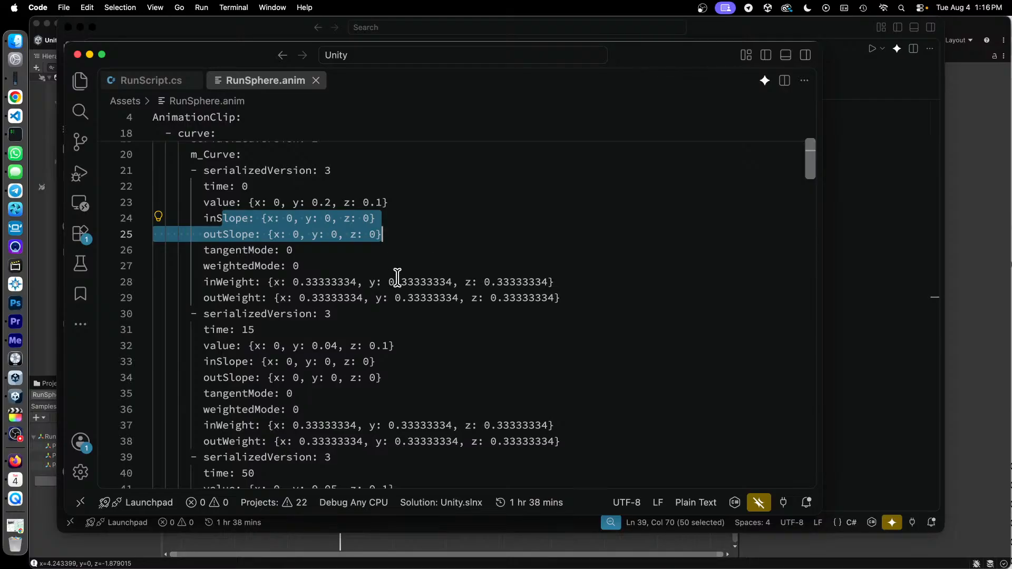
- Switch to the FIT File Viewer's Record table in Chrome, followed by the RunSphere animation in Unity
{"action": "key", "text": "ctrl+Up"}
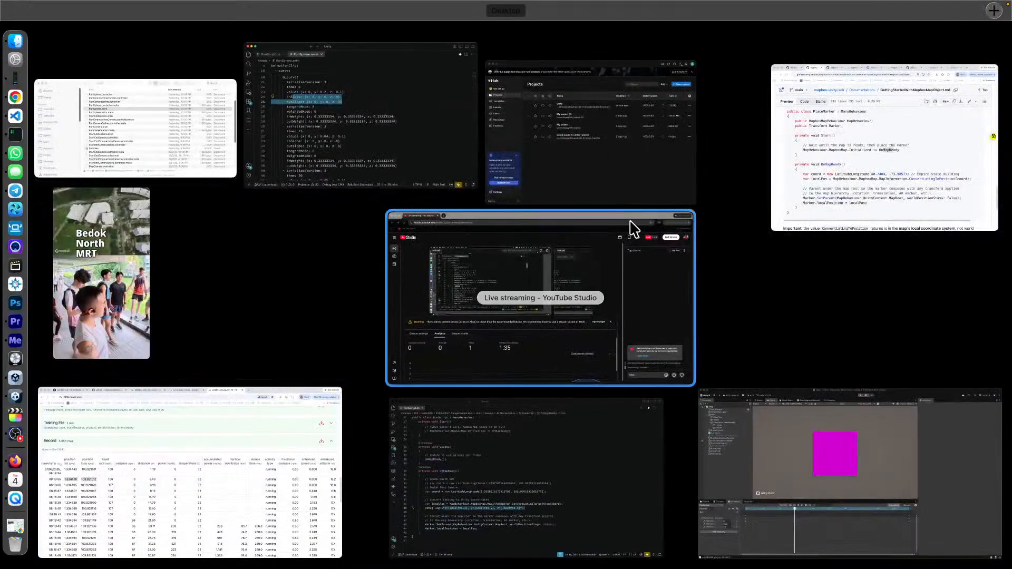
{"action": "left_click", "coordinate": [263, 491]}
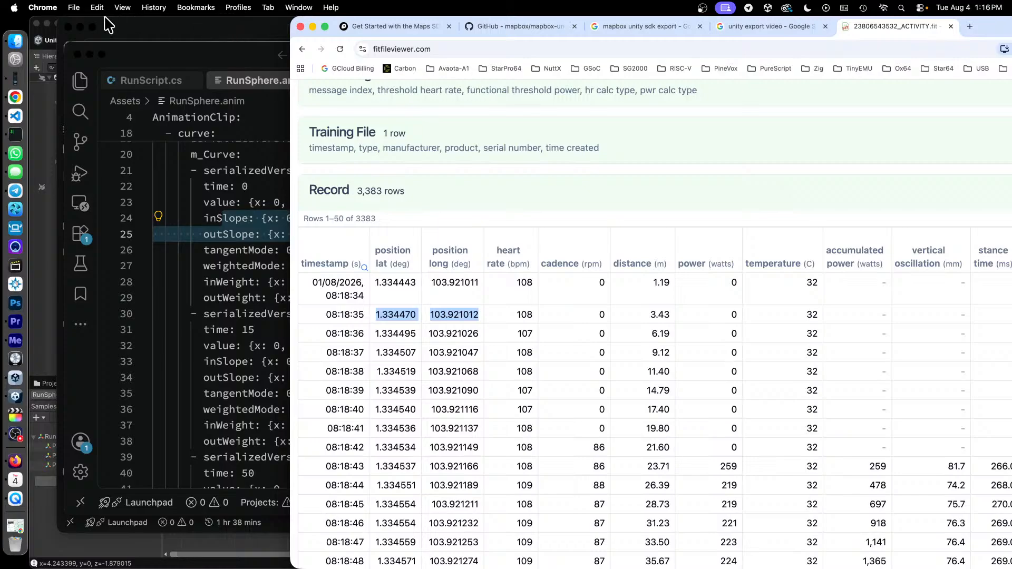
{"action": "left_click", "coordinate": [32, 331]}
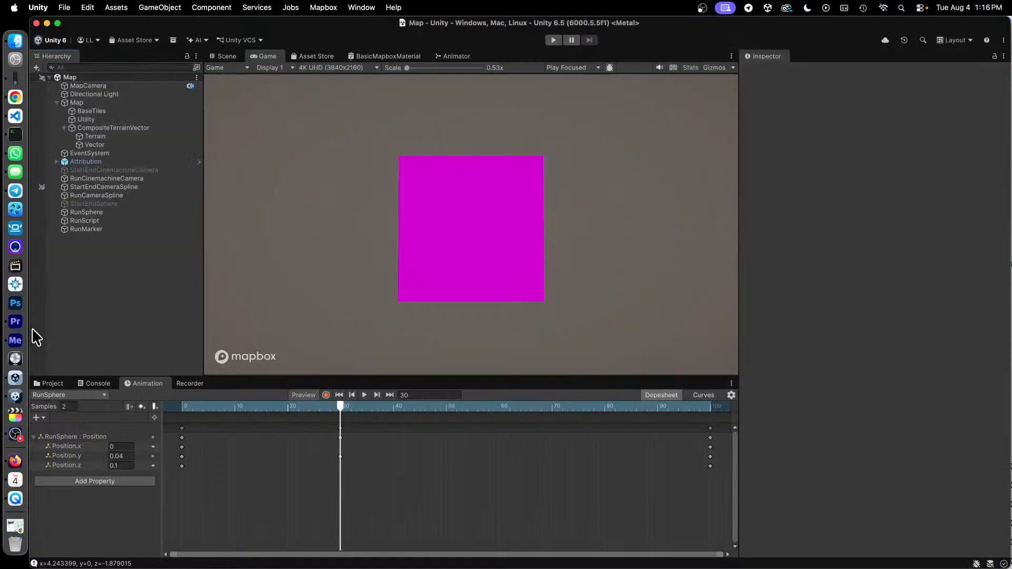
- Show the coordinate conversion code in RunScript.cs, and return to the keyframes in RunSphere.anim in VS Code
{"action": "key", "text": "ctrl+Up"}
{"action": "left_click", "coordinate": [545, 468]}
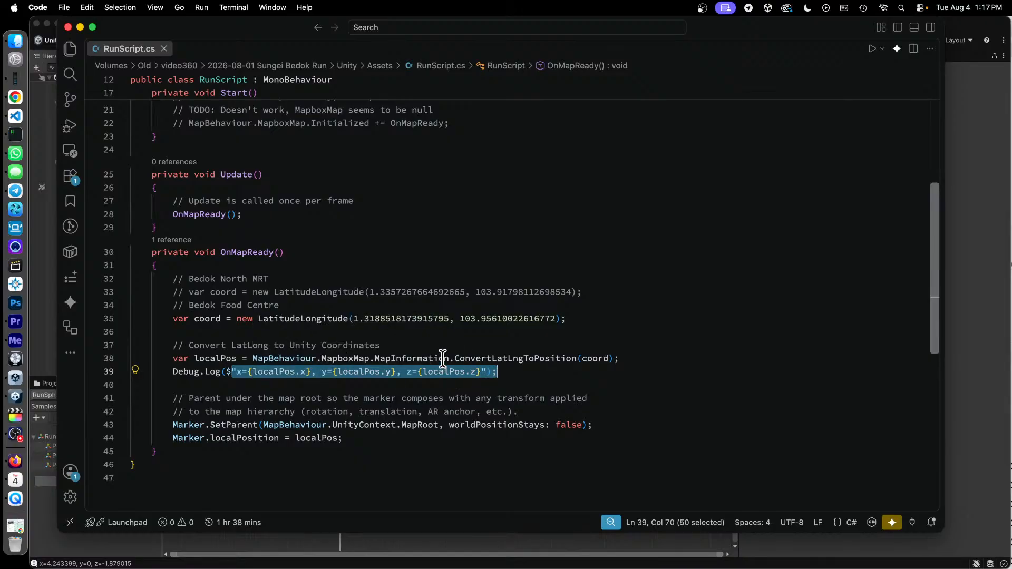
{"action": "key", "text": "ctrl+Up"}
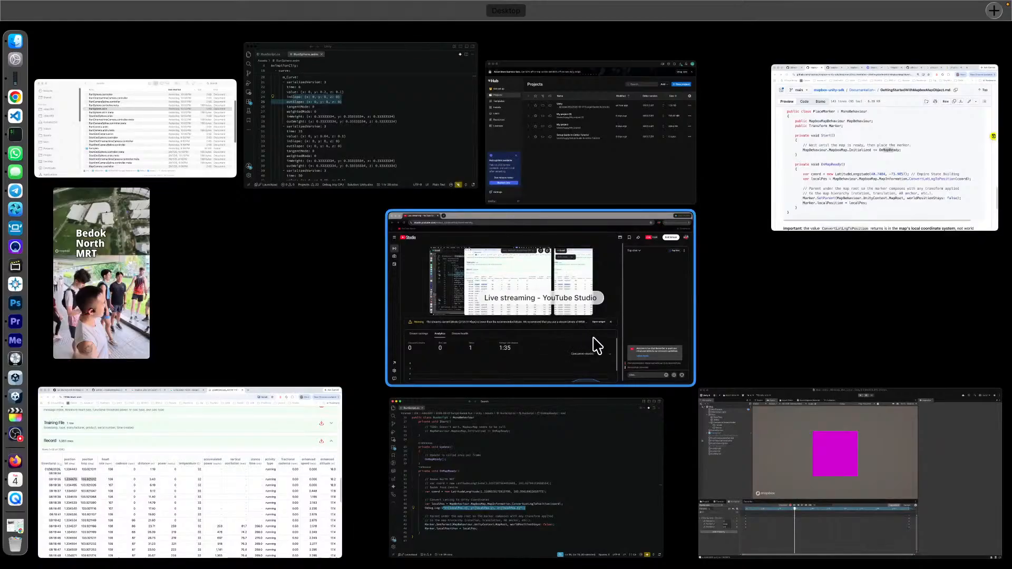
{"action": "left_click", "coordinate": [329, 102]}
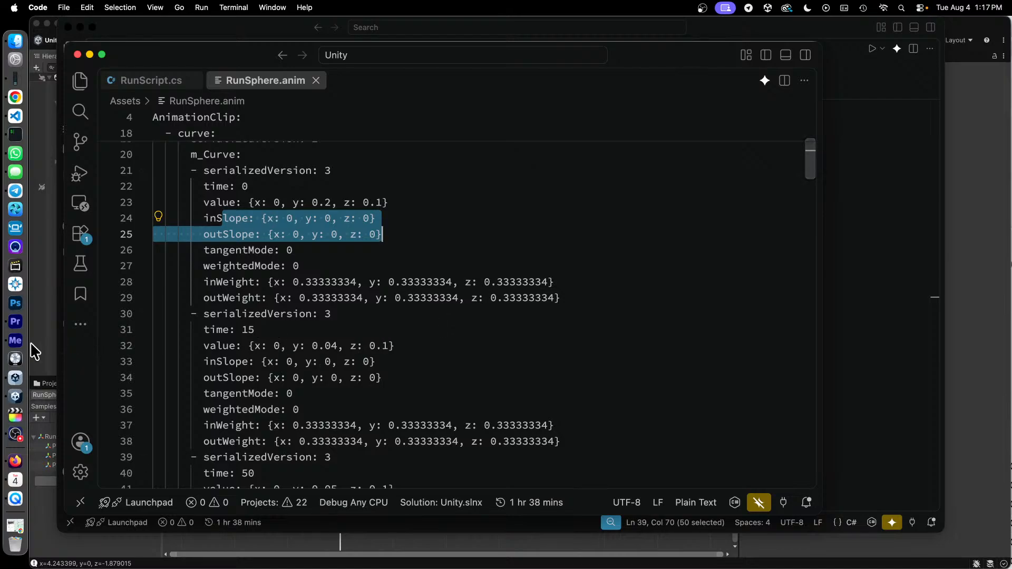
- Switch to the Assets folder in Finder and open RunCamera.anim in Visual Studio Code
{"action": "left_click", "coordinate": [44, 352]}
{"action": "key", "text": "ctrl+Up"}
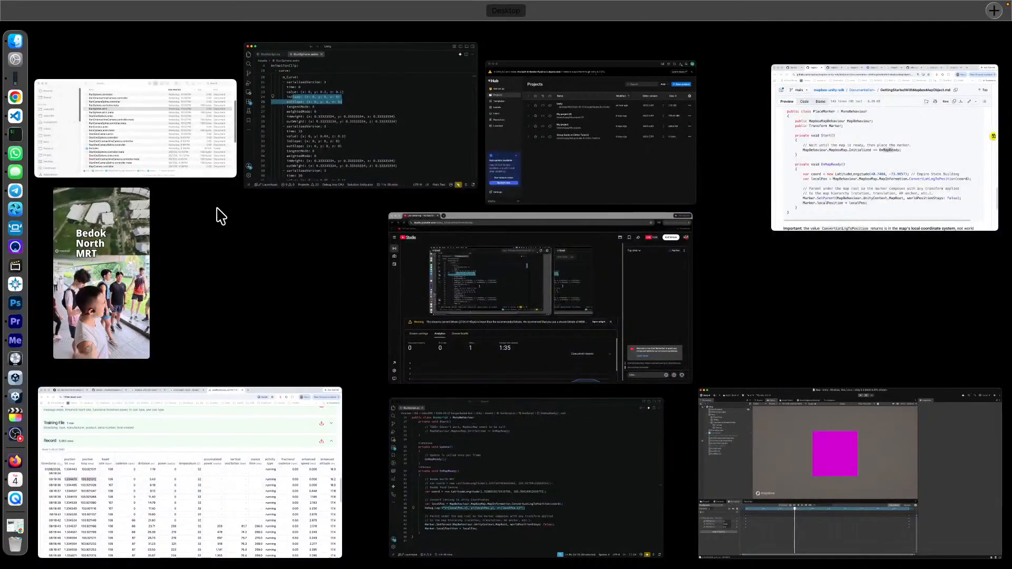
{"action": "left_click", "coordinate": [199, 156]}
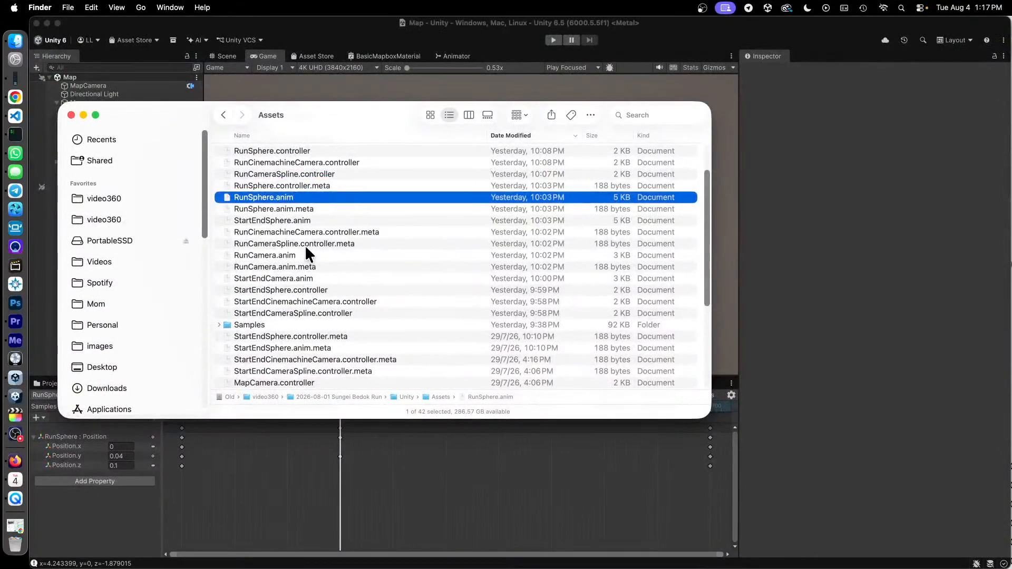
{"action": "left_click", "coordinate": [280, 253]}
{"action": "right_click", "coordinate": [279, 253]}
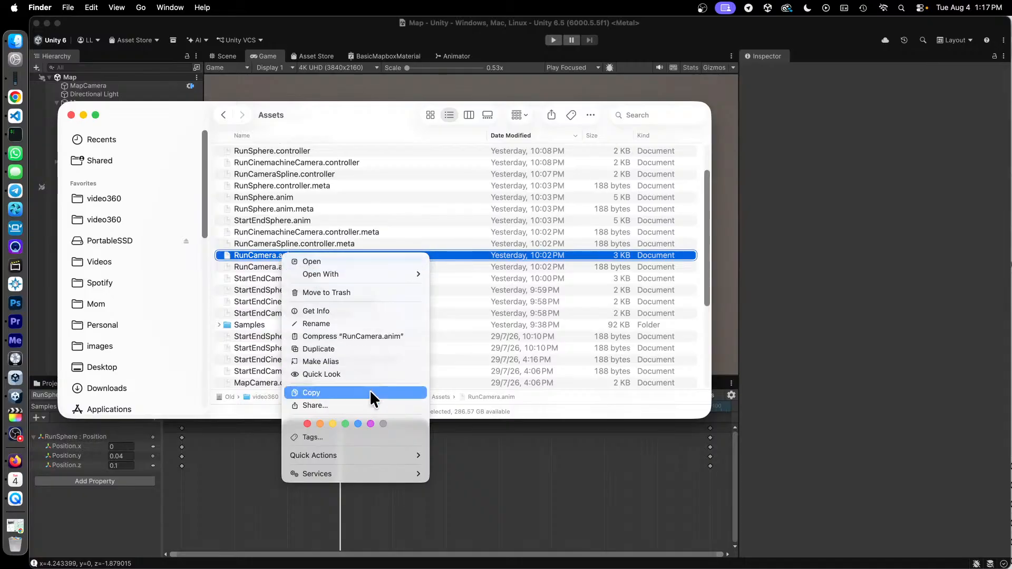
{"action": "mouse_move", "coordinate": [378, 454]}
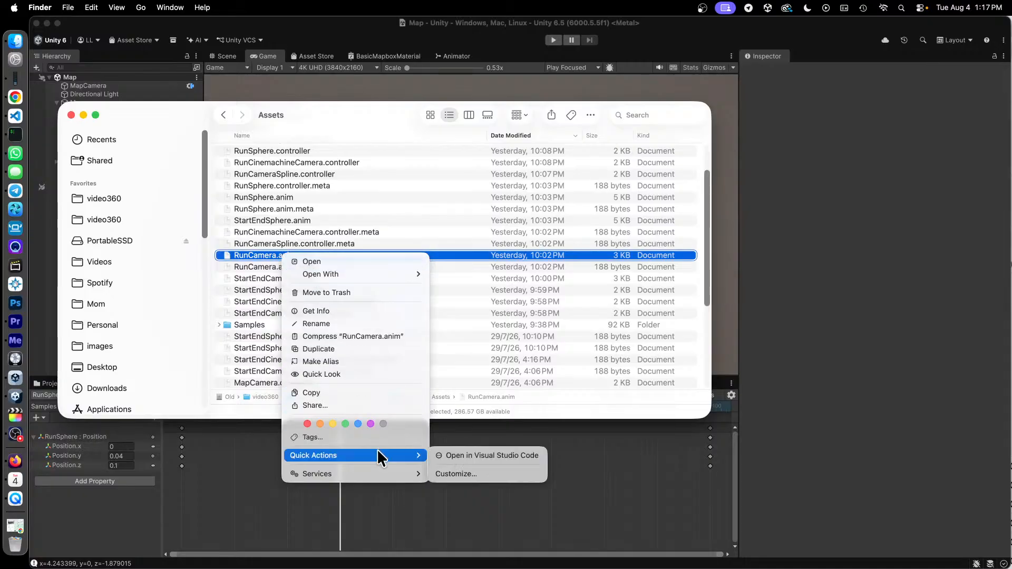
{"action": "left_click", "coordinate": [492, 455]}
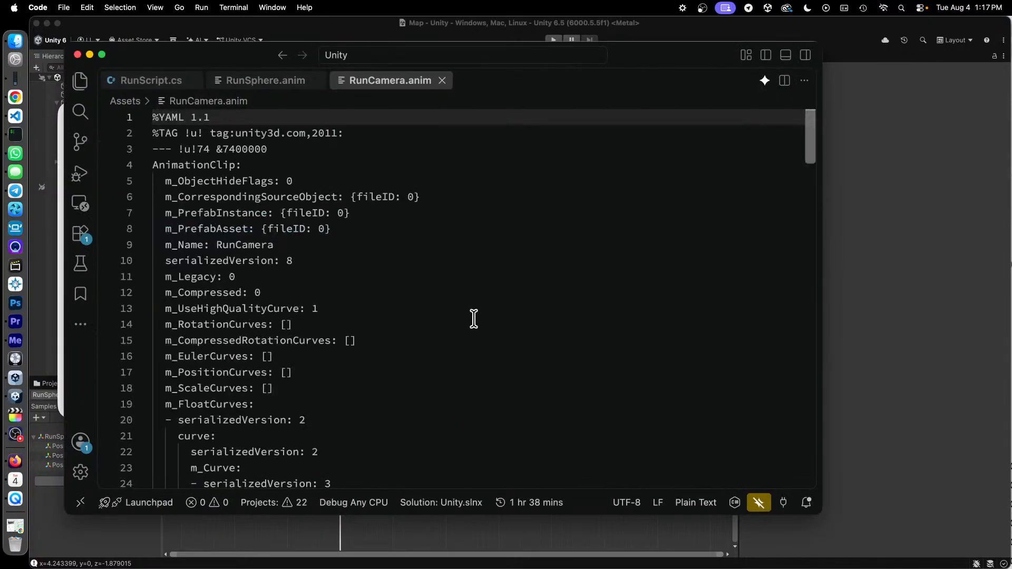
- Look through the whole RunCamera.anim file, including its m_FloatCurves keyframes, clip settings and editor curves, and return to the beginning
{"action": "scroll", "coordinate": [419, 312], "scroll_direction": "down", "scroll_amount": 7}
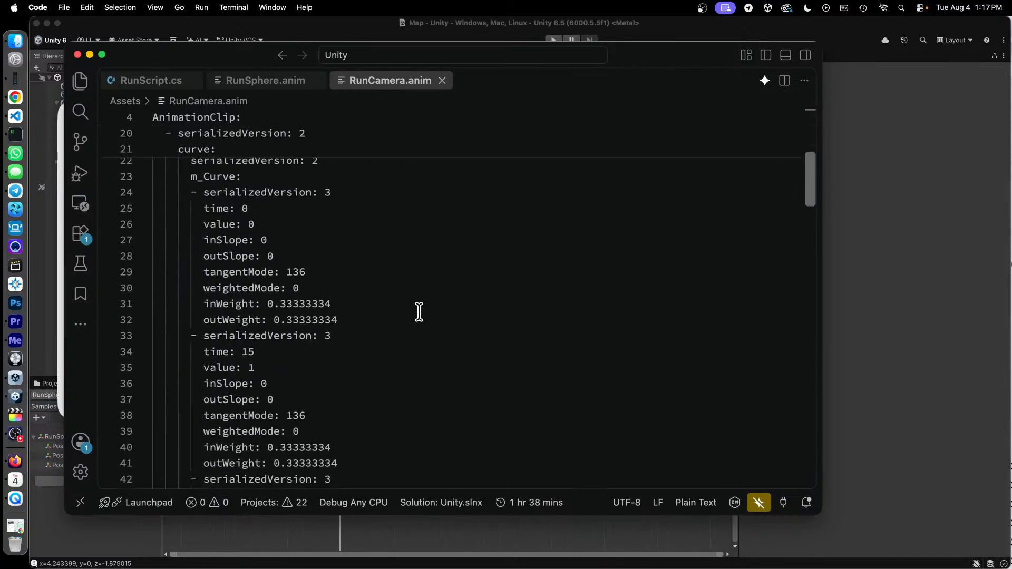
{"action": "scroll", "coordinate": [419, 312], "scroll_direction": "down", "scroll_amount": 9}
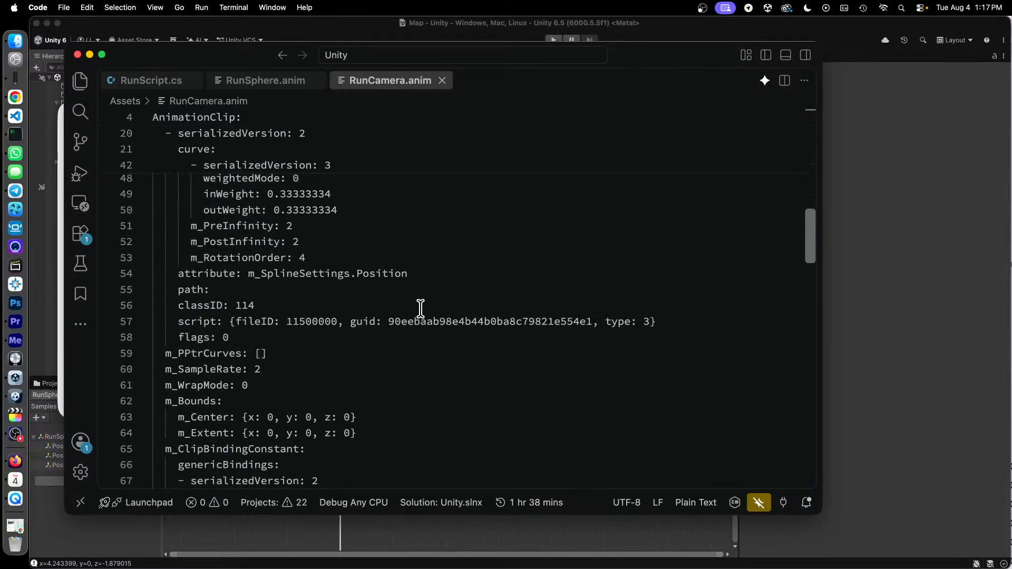
{"action": "scroll", "coordinate": [420, 309], "scroll_direction": "down", "scroll_amount": 8}
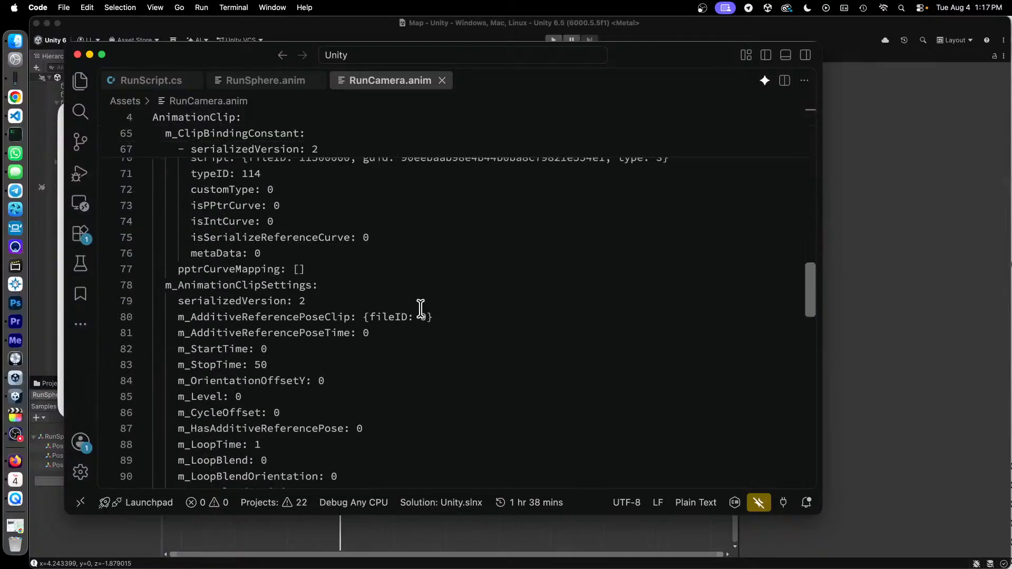
{"action": "scroll", "coordinate": [420, 309], "scroll_direction": "down", "scroll_amount": 11}
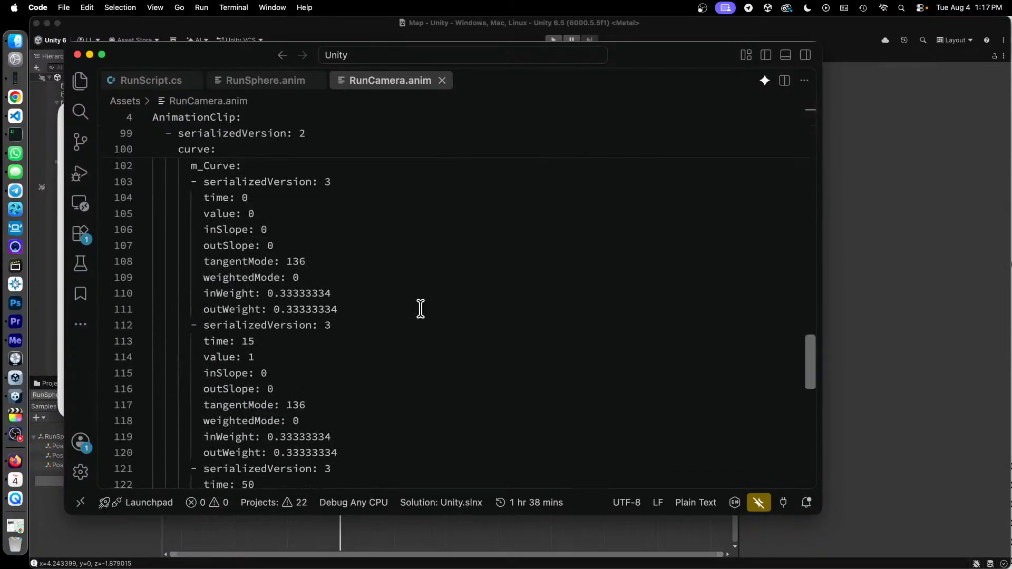
{"action": "scroll", "coordinate": [420, 308], "scroll_direction": "down", "scroll_amount": 7}
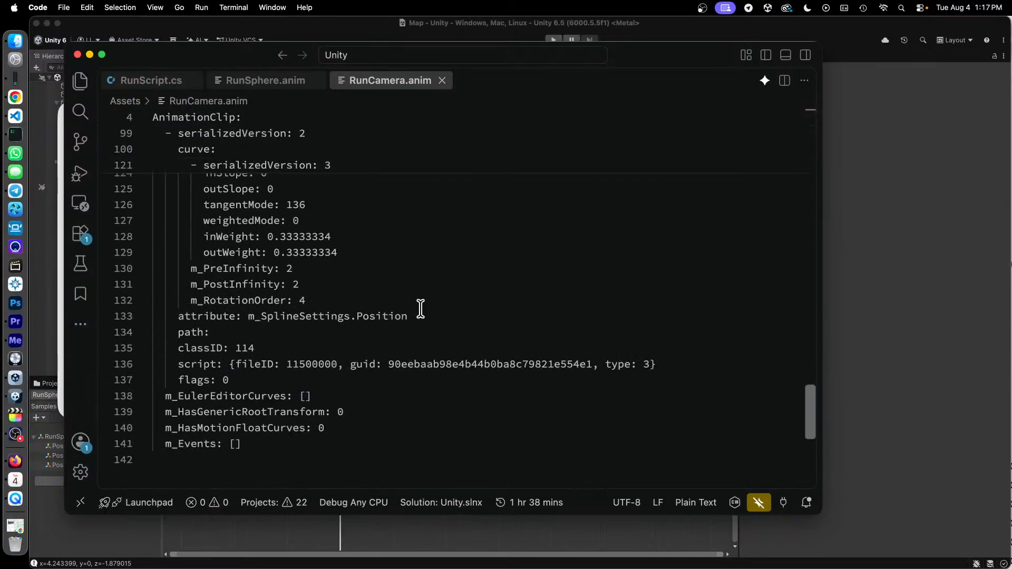
{"action": "scroll", "coordinate": [419, 309], "scroll_direction": "up", "scroll_amount": 4}
{"action": "scroll", "coordinate": [418, 310], "scroll_direction": "up", "scroll_amount": 20}
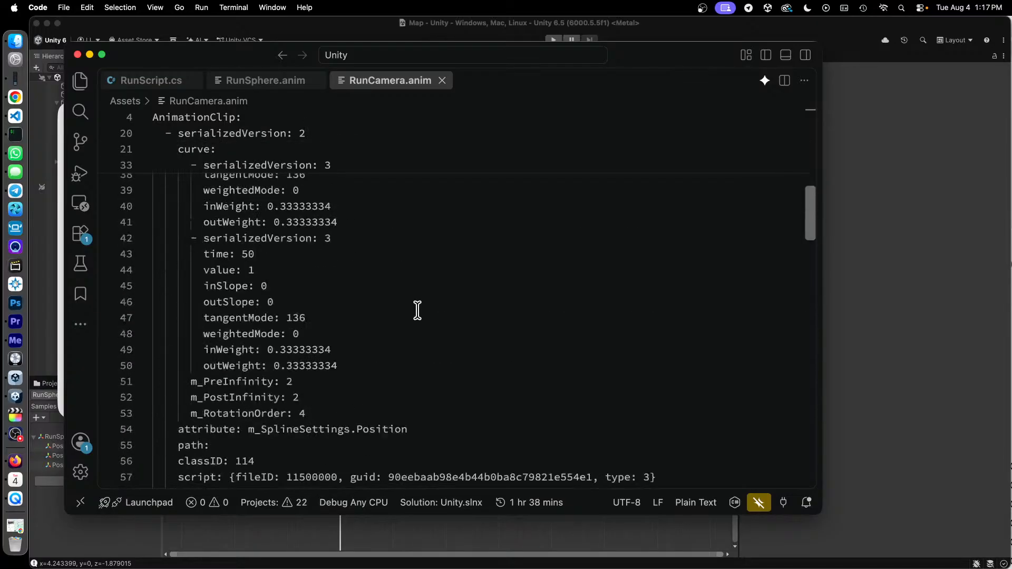
{"action": "scroll", "coordinate": [417, 310], "scroll_direction": "up", "scroll_amount": 8}
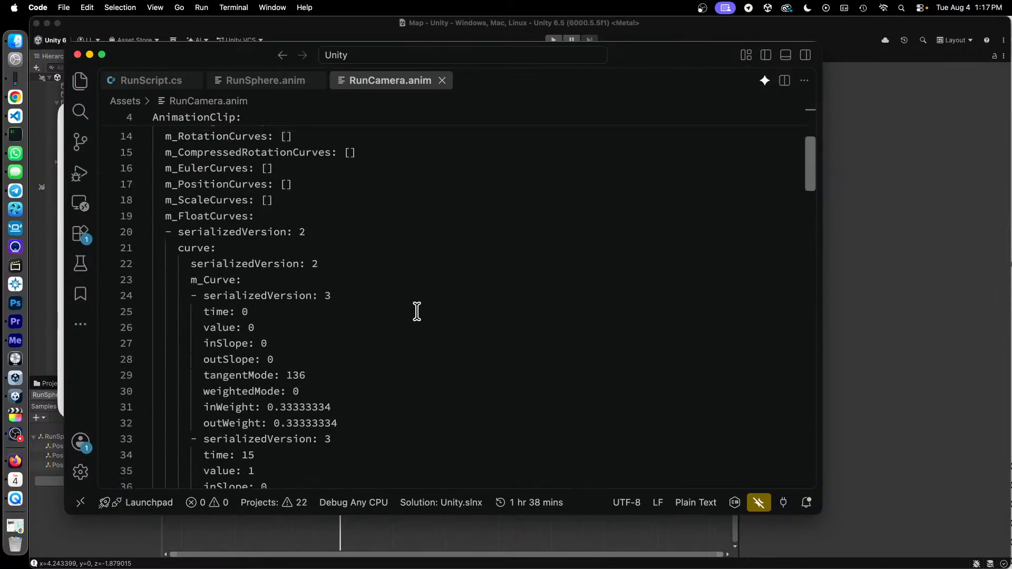
{"action": "scroll", "coordinate": [416, 311], "scroll_direction": "up", "scroll_amount": 4}
- Review the m_EditorCurves keyframes at times 0, 15 and 50, and highlight the m_SplineSettings.Position attribute below them
{"action": "scroll", "coordinate": [416, 311], "scroll_direction": "down", "scroll_amount": 10}
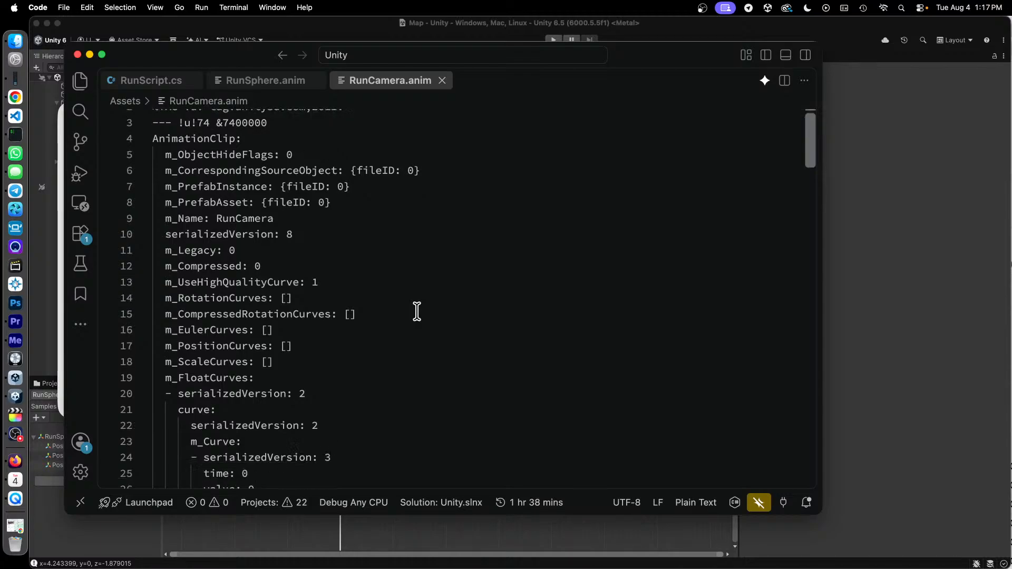
{"action": "scroll", "coordinate": [416, 311], "scroll_direction": "down", "scroll_amount": 15}
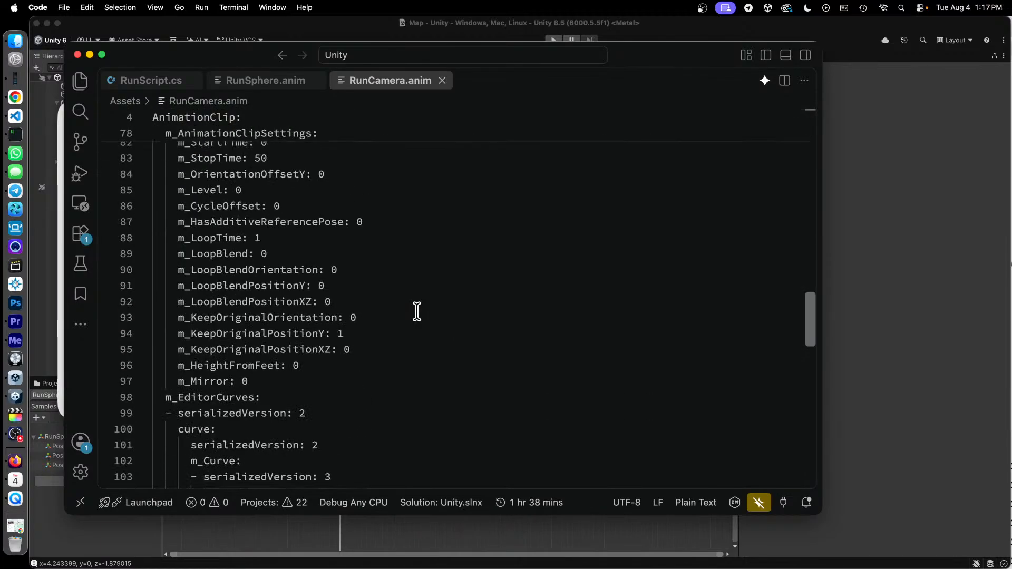
{"action": "scroll", "coordinate": [343, 319], "scroll_direction": "down", "scroll_amount": 3}
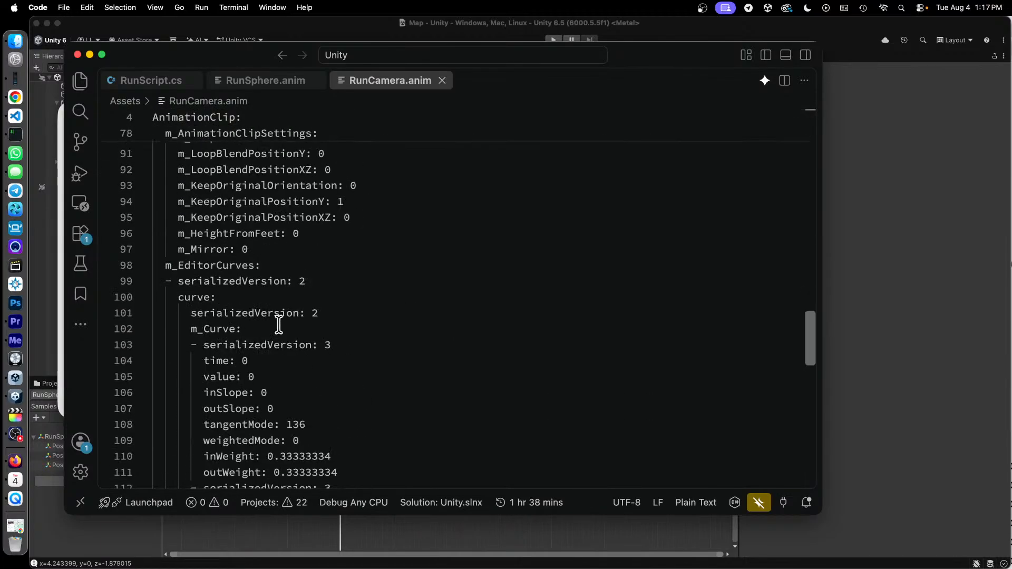
{"action": "scroll", "coordinate": [325, 325], "scroll_direction": "down", "scroll_amount": 1}
{"action": "scroll", "coordinate": [326, 324], "scroll_direction": "down", "scroll_amount": 3}
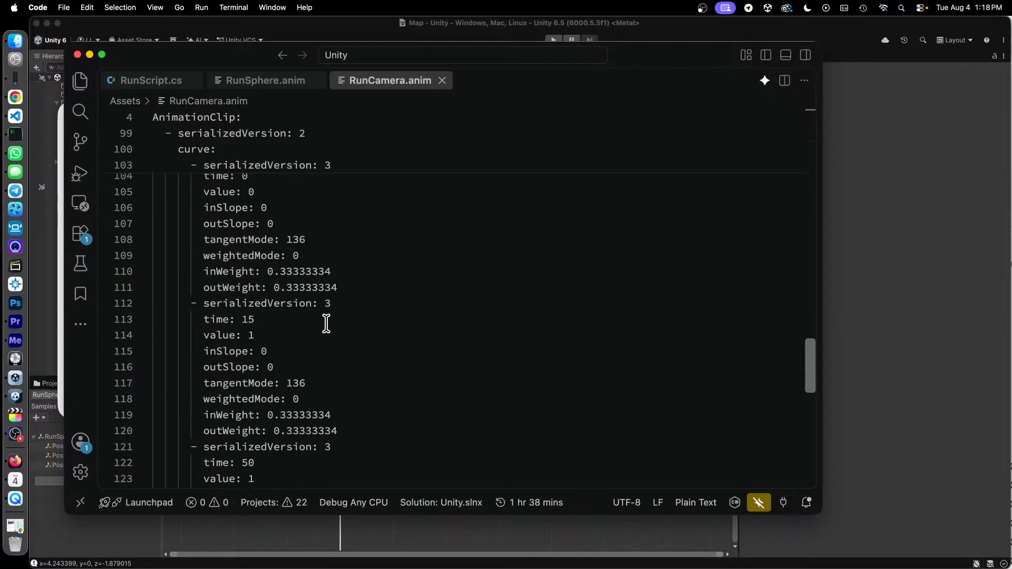
{"action": "scroll", "coordinate": [327, 323], "scroll_direction": "down", "scroll_amount": 2}
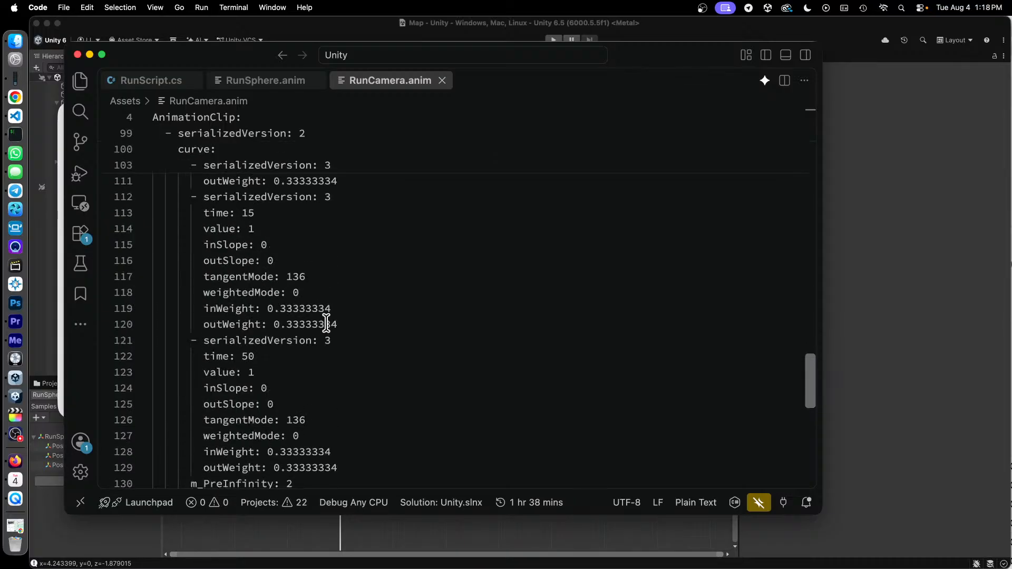
{"action": "scroll", "coordinate": [326, 323], "scroll_direction": "down", "scroll_amount": 4}
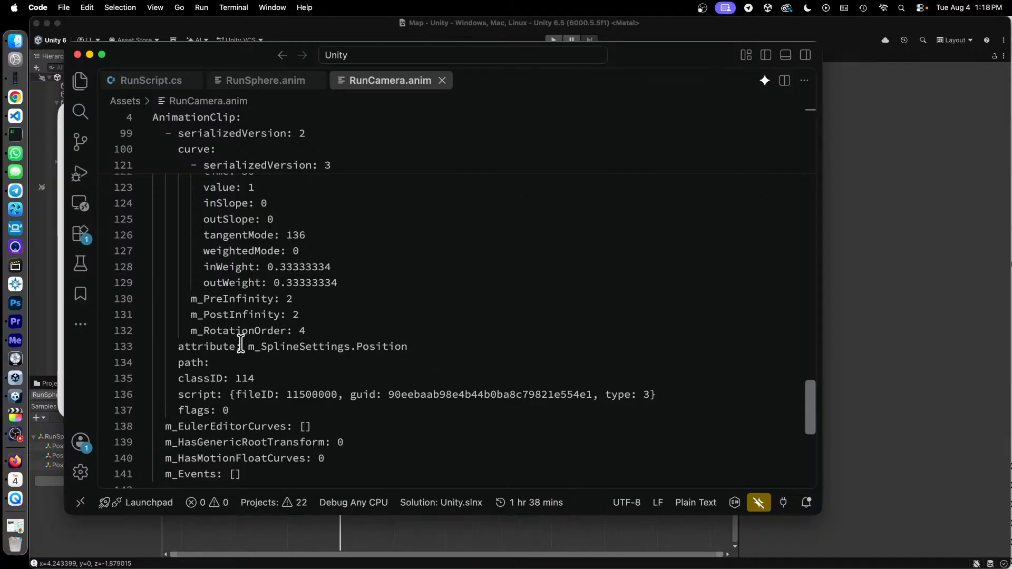
{"action": "left_click_drag", "start_coordinate": [242, 346], "coordinate": [396, 346]}
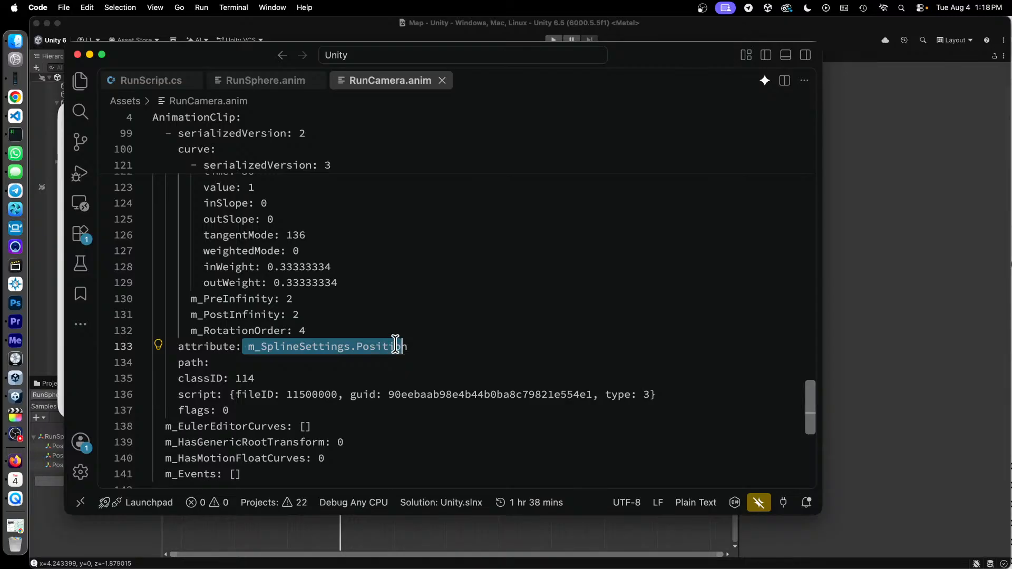
{"action": "left_click_drag", "start_coordinate": [396, 345], "coordinate": [422, 341]}
{"action": "left_click", "coordinate": [426, 342]}
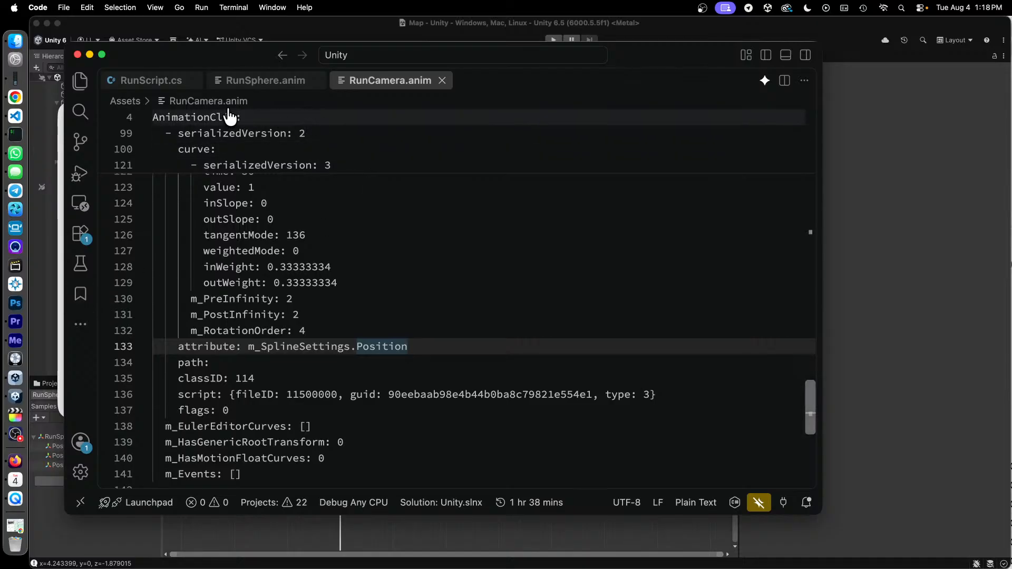
- Open RunCameraSpline.controller from the Assets folder and examine its AnimatorState, AnimatorController and AnimatorStateMachine sections
{"action": "left_click", "coordinate": [233, 101]}
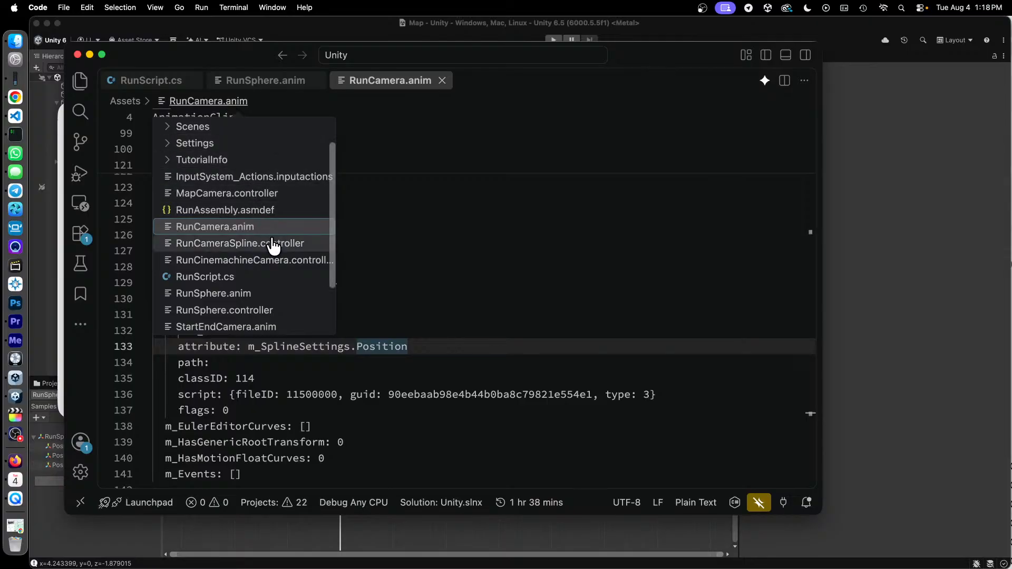
{"action": "left_click", "coordinate": [272, 243]}
{"action": "scroll", "coordinate": [426, 245], "scroll_direction": "down", "scroll_amount": 2}
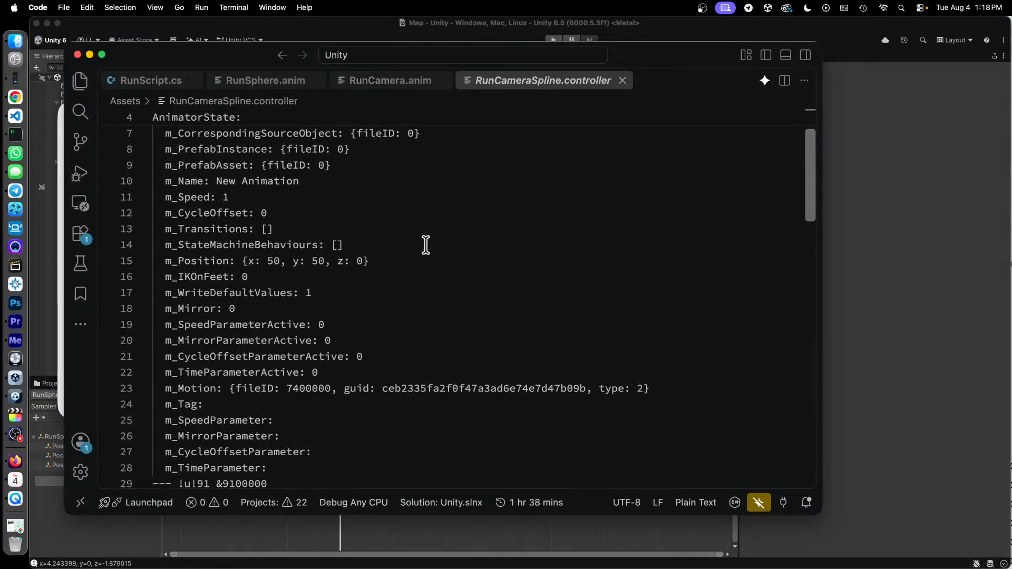
{"action": "scroll", "coordinate": [426, 245], "scroll_direction": "down", "scroll_amount": 9}
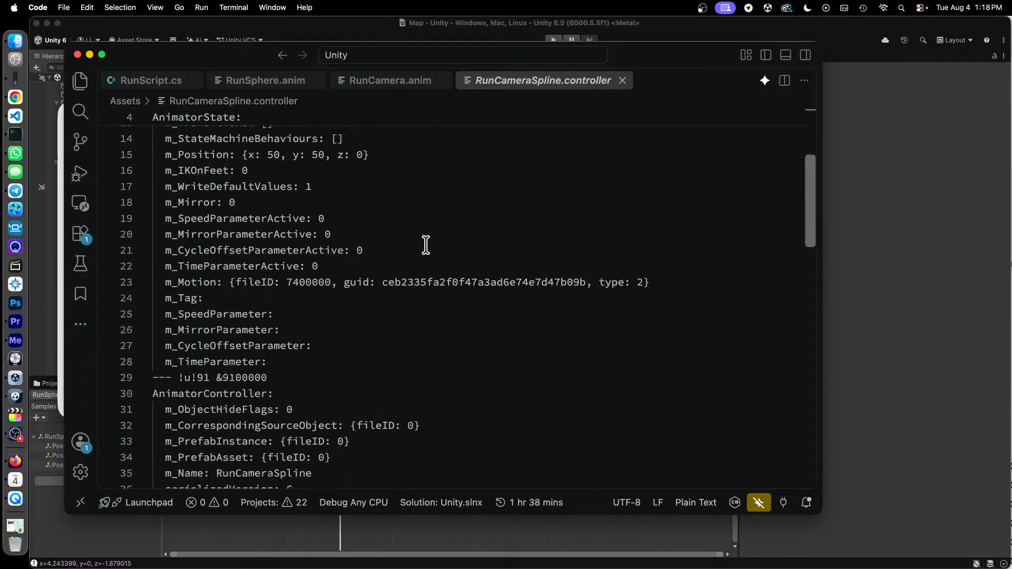
{"action": "scroll", "coordinate": [426, 245], "scroll_direction": "down", "scroll_amount": 6}
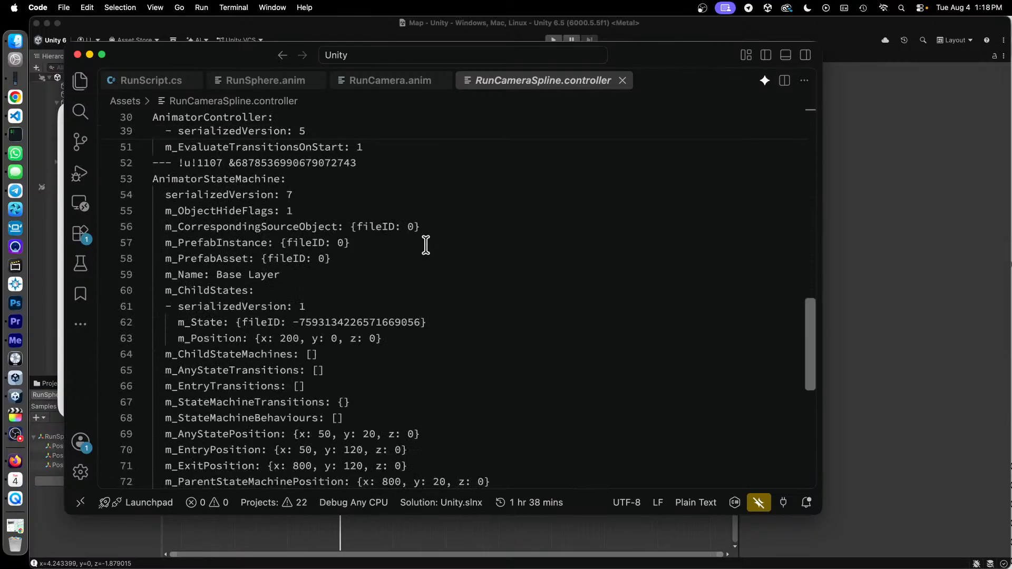
{"action": "scroll", "coordinate": [426, 244], "scroll_direction": "down", "scroll_amount": 2}
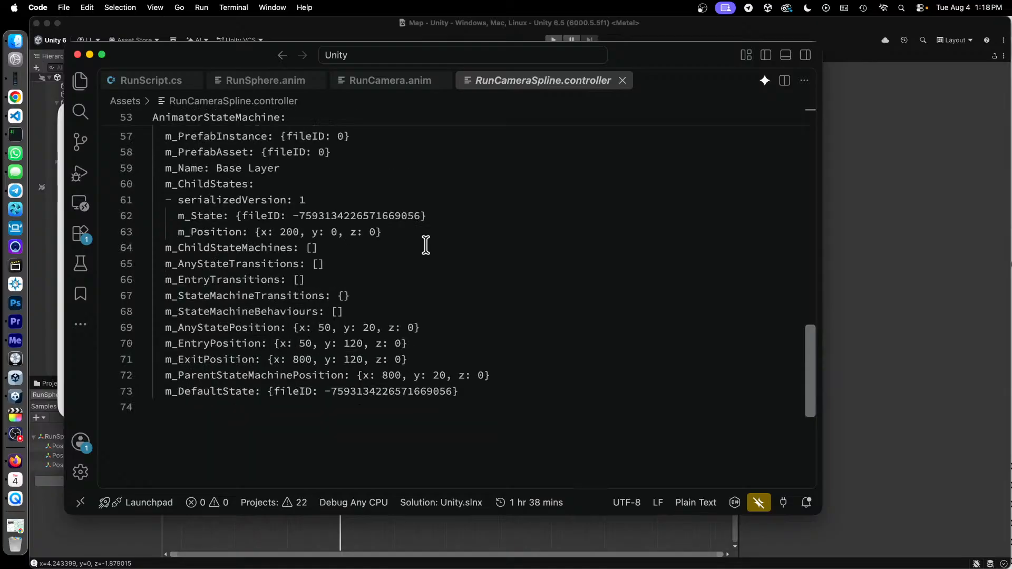
{"action": "scroll", "coordinate": [425, 244], "scroll_direction": "up", "scroll_amount": 17}
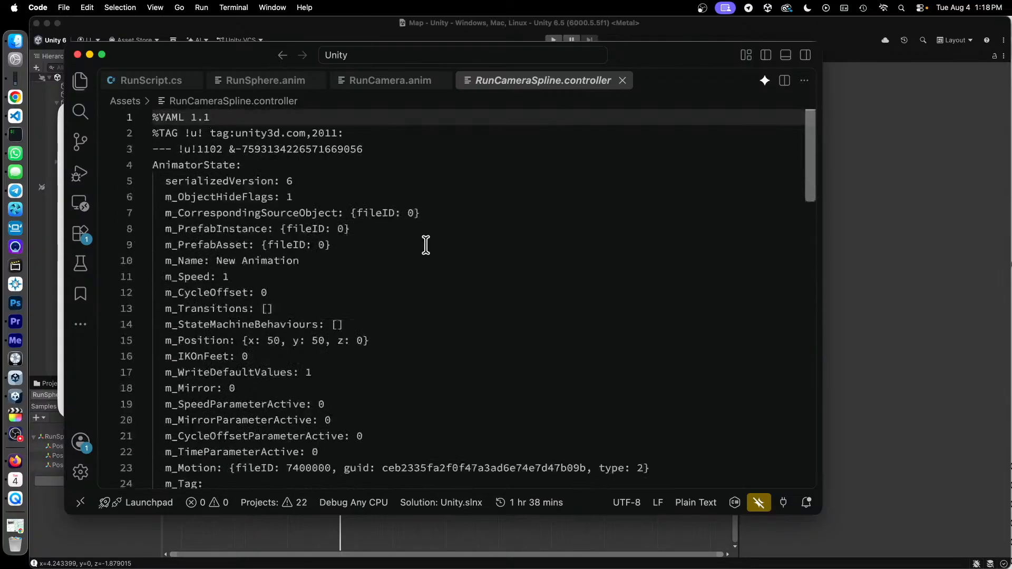
{"action": "scroll", "coordinate": [425, 244], "scroll_direction": "down", "scroll_amount": 5}
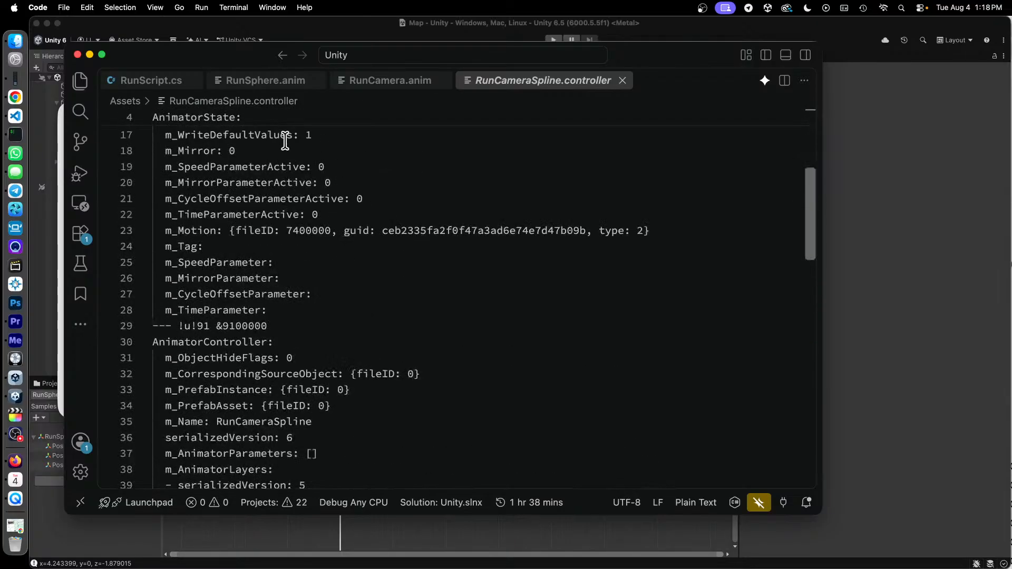
- Open RunCinemachineCamera.controller from the Assets folder and examine its AnimatorController and AnimatorStateMachine sections
{"action": "left_click", "coordinate": [278, 102]}
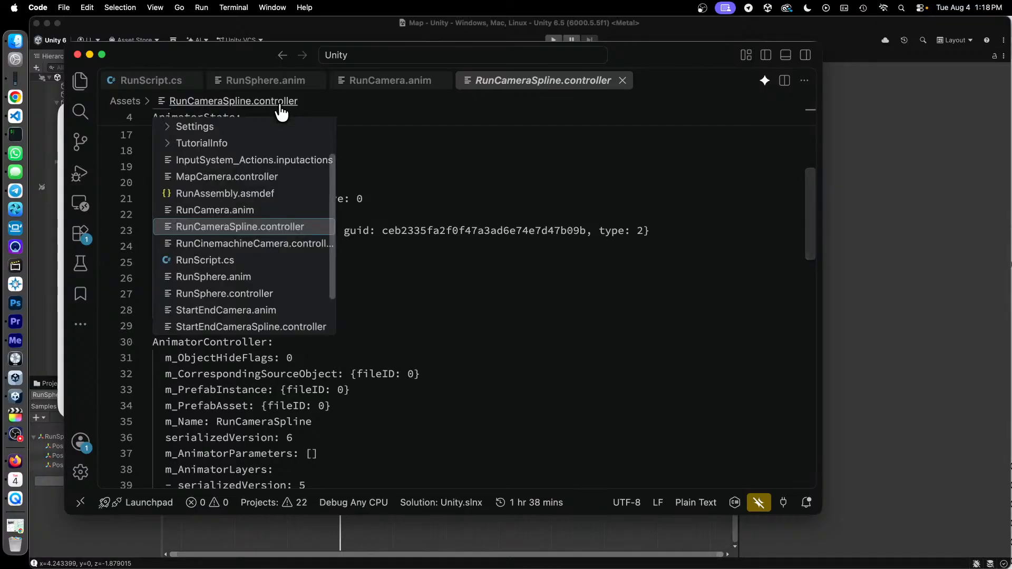
{"action": "left_click", "coordinate": [290, 244]}
{"action": "scroll", "coordinate": [395, 253], "scroll_direction": "down", "scroll_amount": 3}
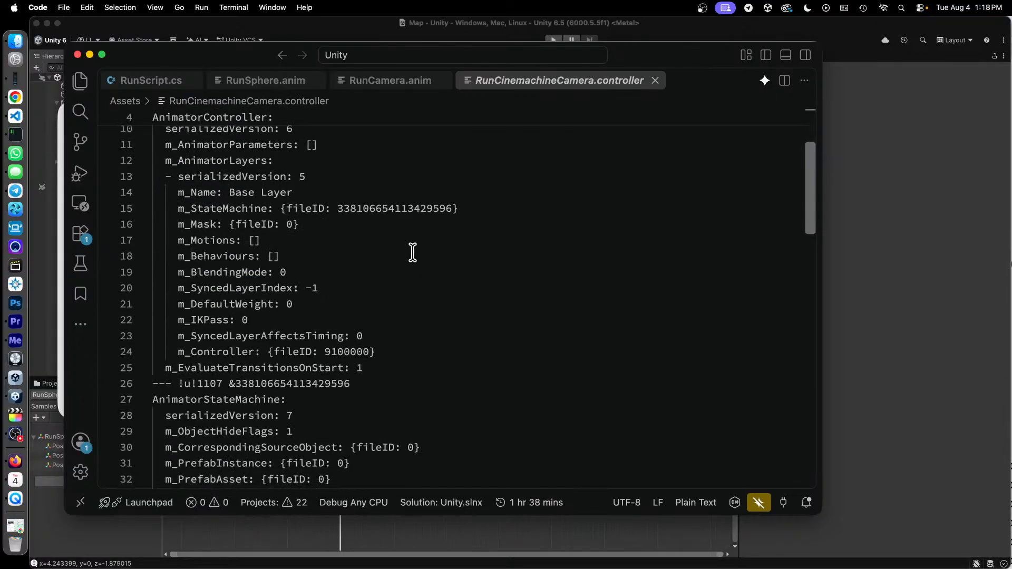
{"action": "scroll", "coordinate": [413, 252], "scroll_direction": "down", "scroll_amount": 3}
{"action": "scroll", "coordinate": [414, 252], "scroll_direction": "down", "scroll_amount": 3}
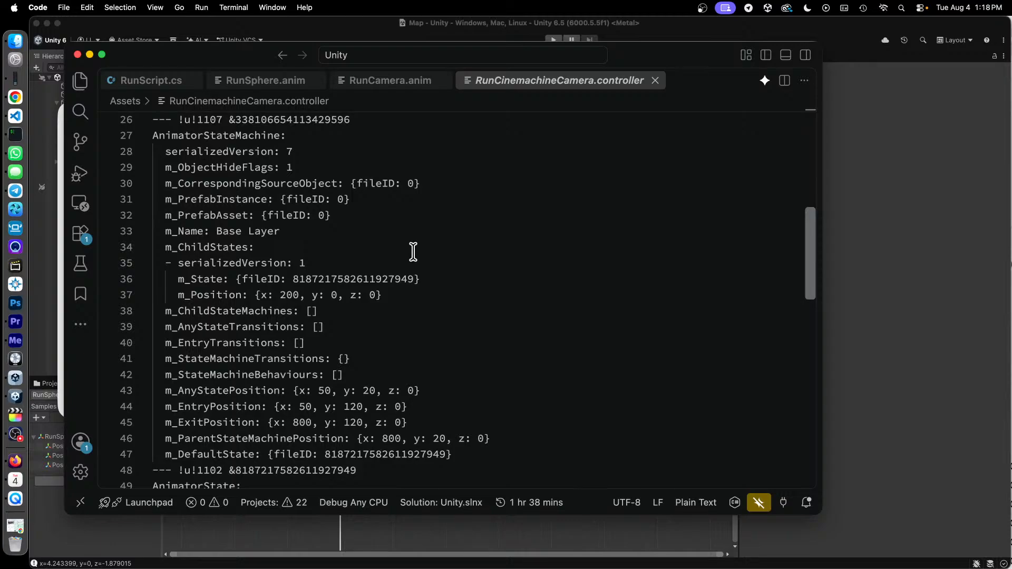
{"action": "scroll", "coordinate": [413, 252], "scroll_direction": "down", "scroll_amount": 2}
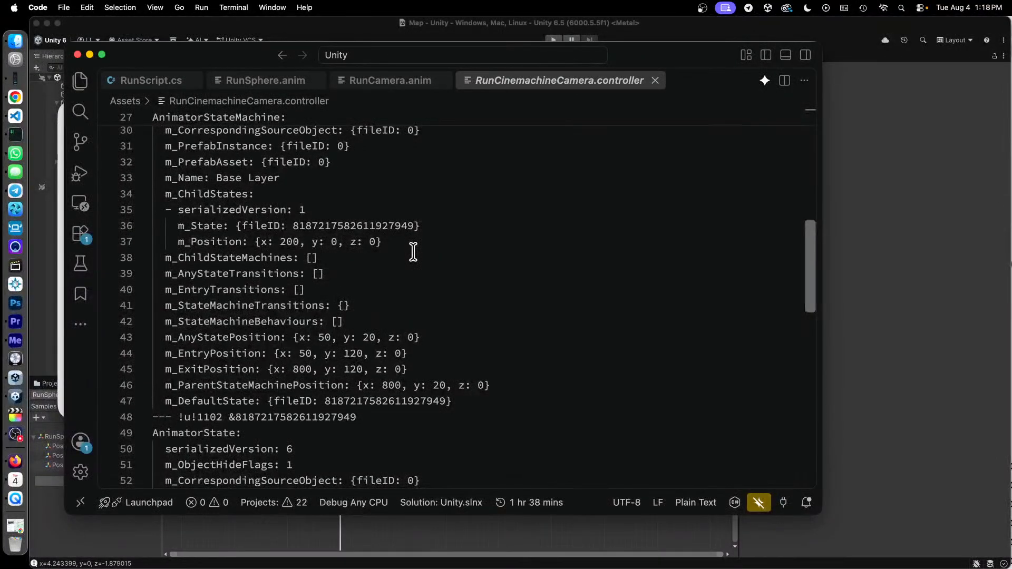
{"action": "scroll", "coordinate": [413, 252], "scroll_direction": "down", "scroll_amount": 8}
{"action": "scroll", "coordinate": [413, 252], "scroll_direction": "up", "scroll_amount": 8}
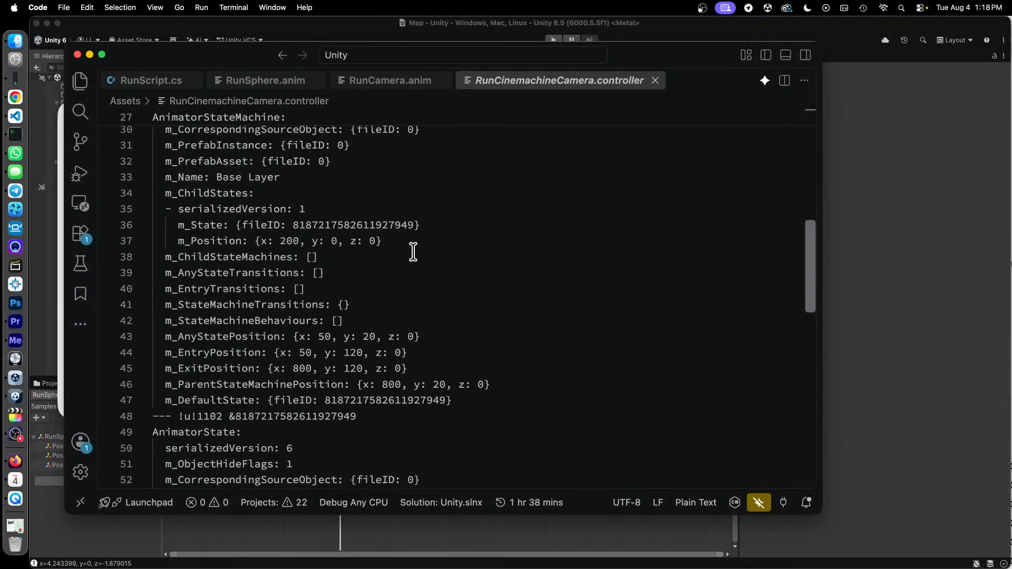
- Return to RunCameraSpline.controller and show the AnimatorState section at the beginning of the file
{"action": "left_click", "coordinate": [290, 102]}
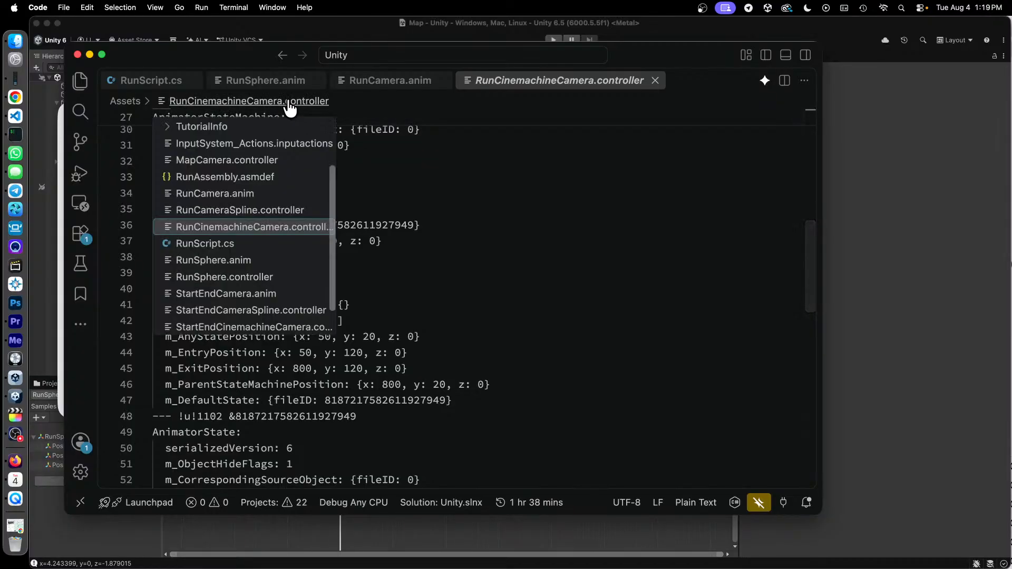
{"action": "left_click", "coordinate": [263, 208]}
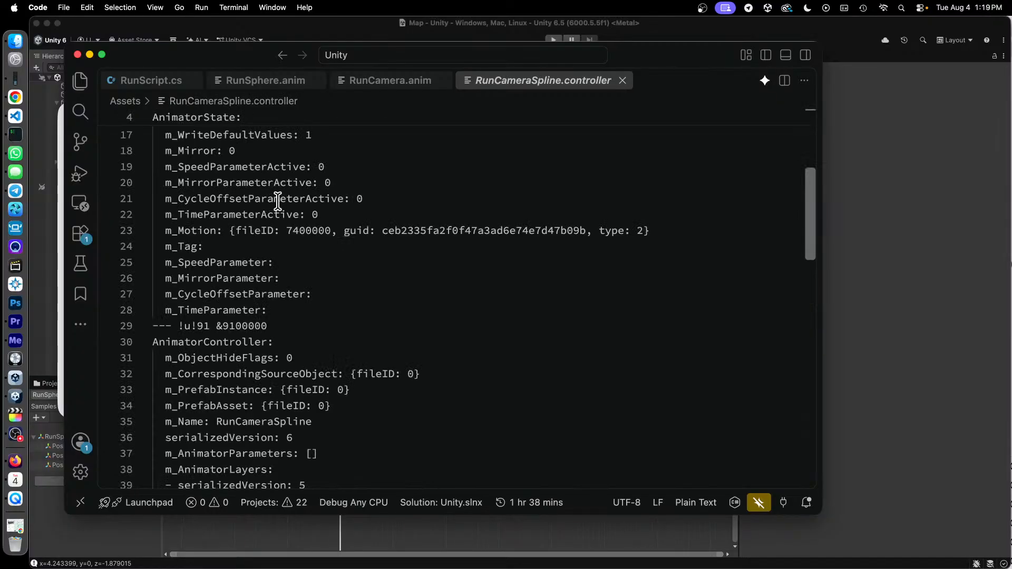
{"action": "scroll", "coordinate": [295, 216], "scroll_direction": "up", "scroll_amount": 5}
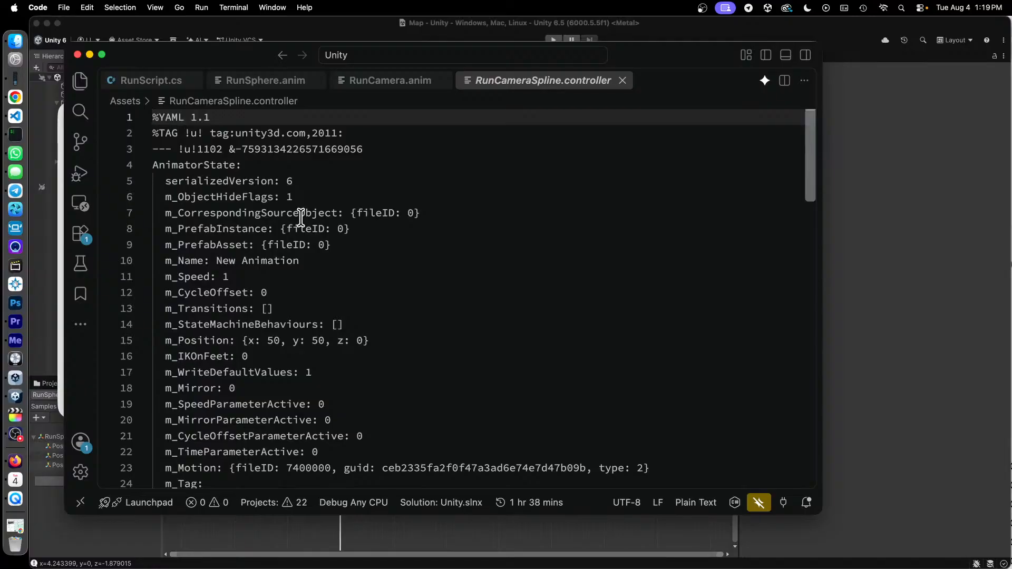
- Review the AnimatorController and AnimatorStateMachine sections of RunCameraSpline.controller, highlighting the child state's m_Position and the entry, exit and parent position lines
{"action": "scroll", "coordinate": [300, 217], "scroll_direction": "down", "scroll_amount": 8}
{"action": "scroll", "coordinate": [301, 218], "scroll_direction": "down", "scroll_amount": 3}
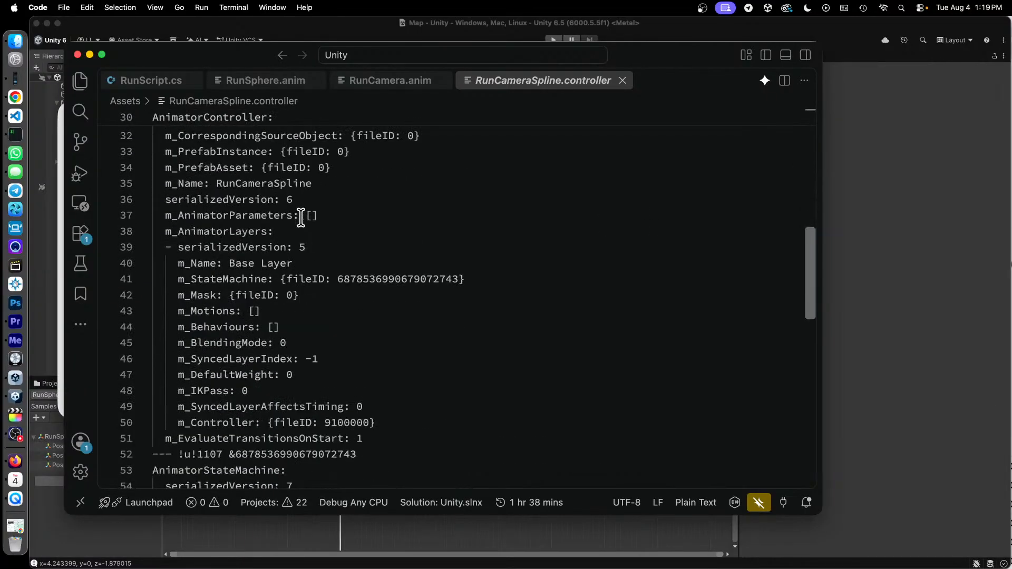
{"action": "scroll", "coordinate": [300, 217], "scroll_direction": "down", "scroll_amount": 8}
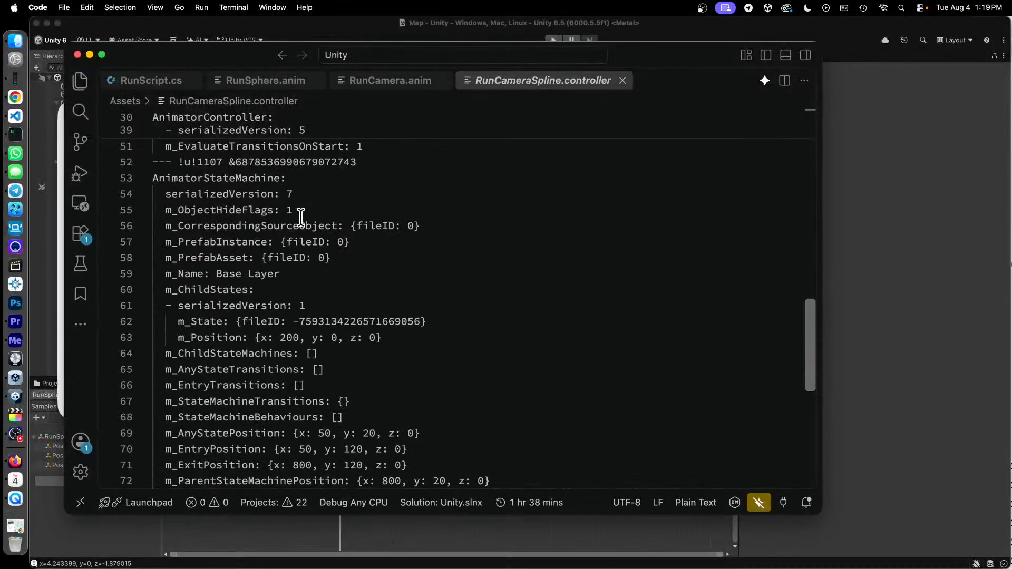
{"action": "scroll", "coordinate": [300, 217], "scroll_direction": "down", "scroll_amount": 2}
{"action": "left_click_drag", "start_coordinate": [256, 311], "coordinate": [373, 311]}
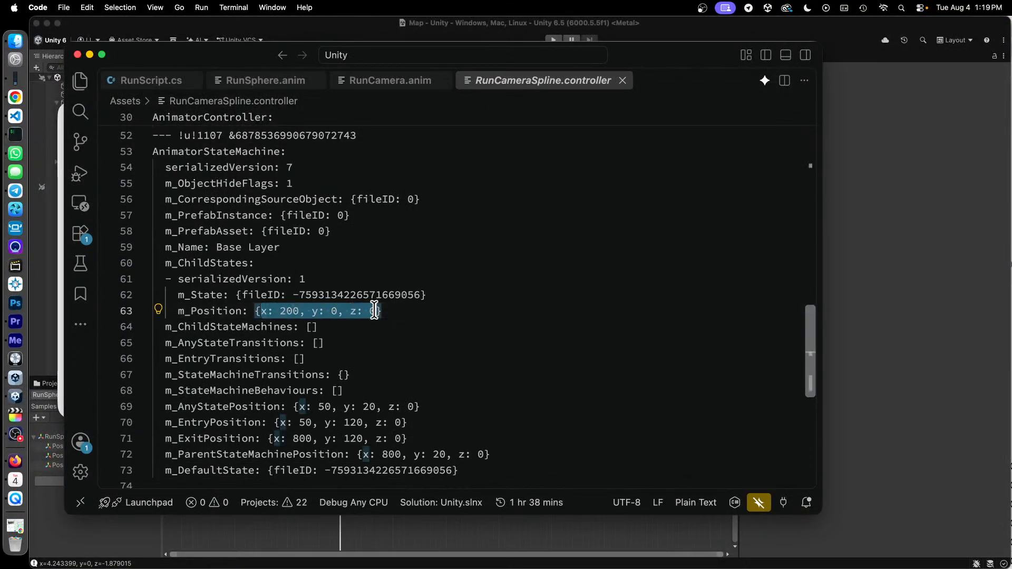
{"action": "scroll", "coordinate": [374, 311], "scroll_direction": "down", "scroll_amount": 3}
{"action": "left_click_drag", "start_coordinate": [247, 369], "coordinate": [434, 392]}
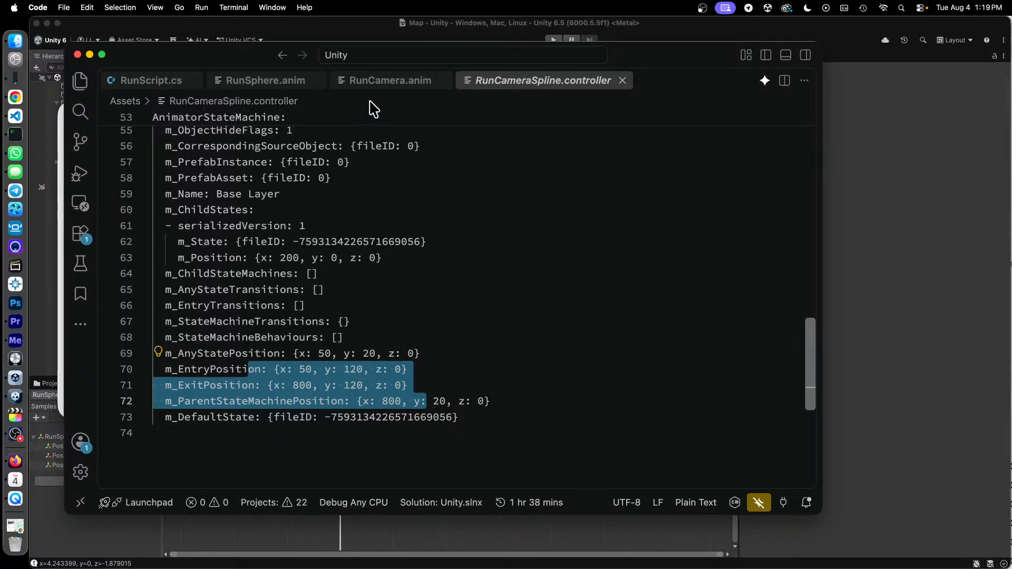
- Switch to Unity to show the project's assets, and glance at the Reel1 video in QuickTime Player before returning to Unity
{"action": "left_click", "coordinate": [371, 37]}
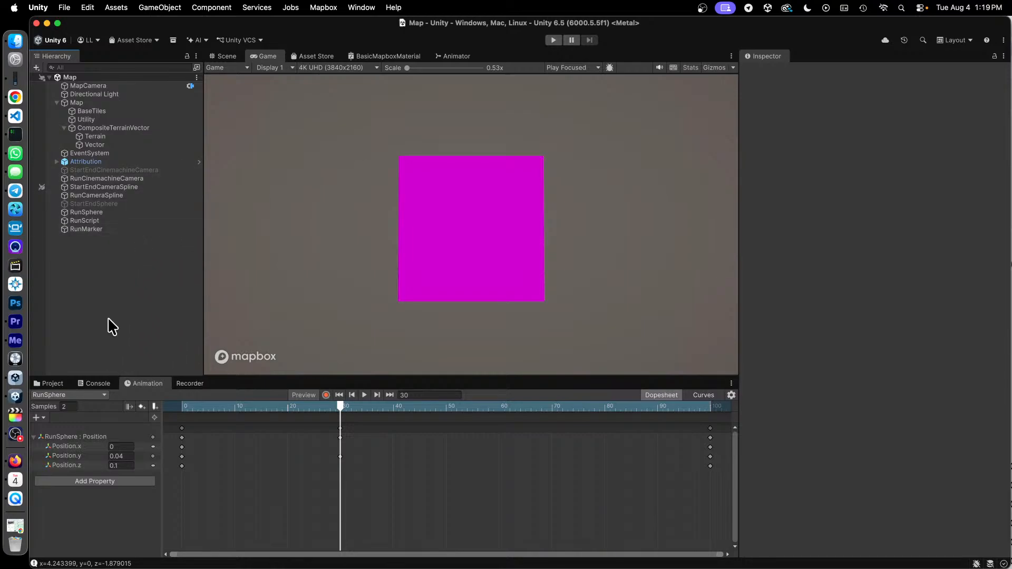
{"action": "left_click", "coordinate": [56, 384]}
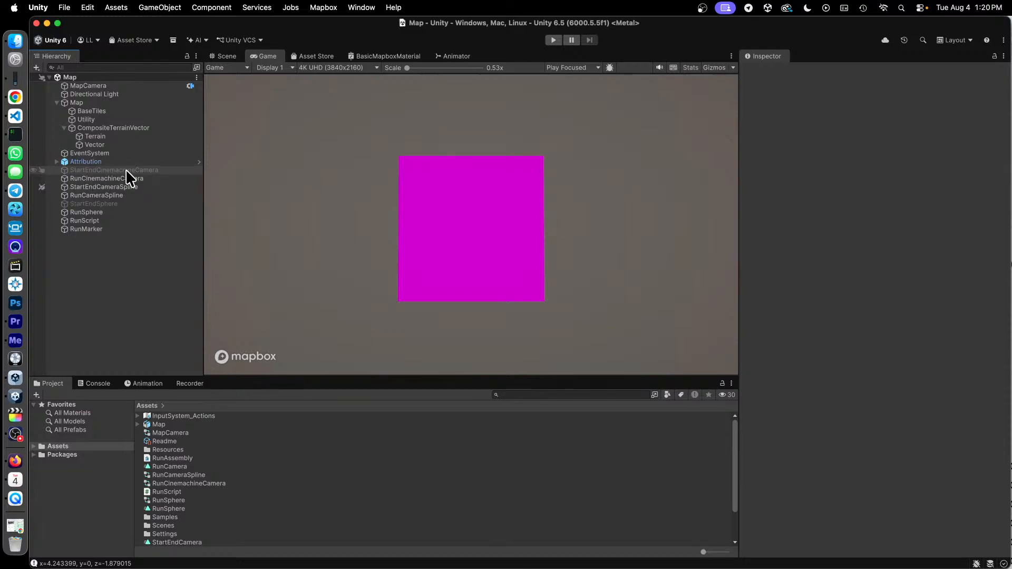
{"action": "left_click", "coordinate": [15, 498]}
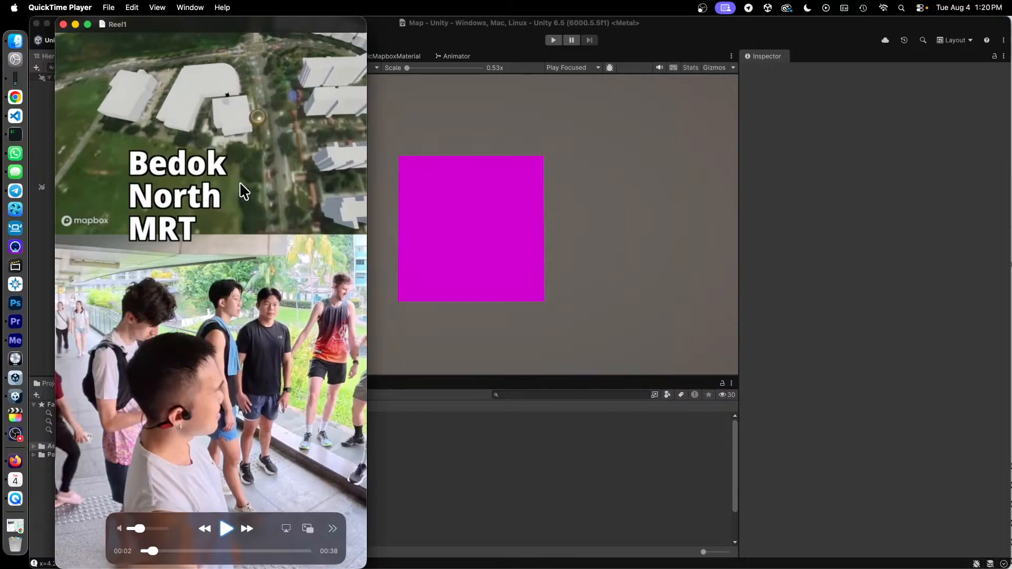
{"action": "left_click", "coordinate": [460, 23]}
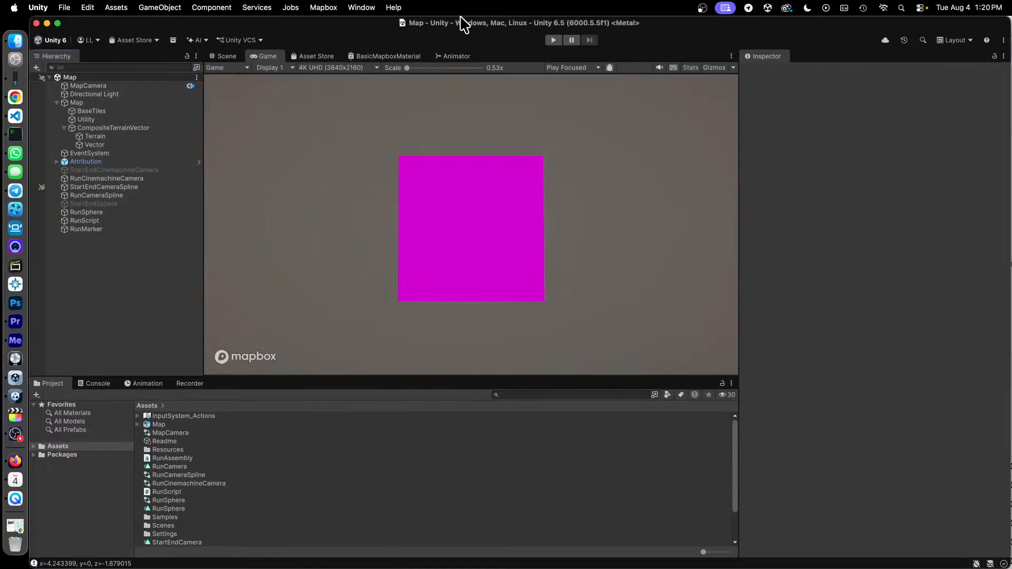
- Inspect the components of RunCinemachineCamera, RunCameraSpline and RunSphere in the Map scene
{"action": "left_click", "coordinate": [129, 178]}
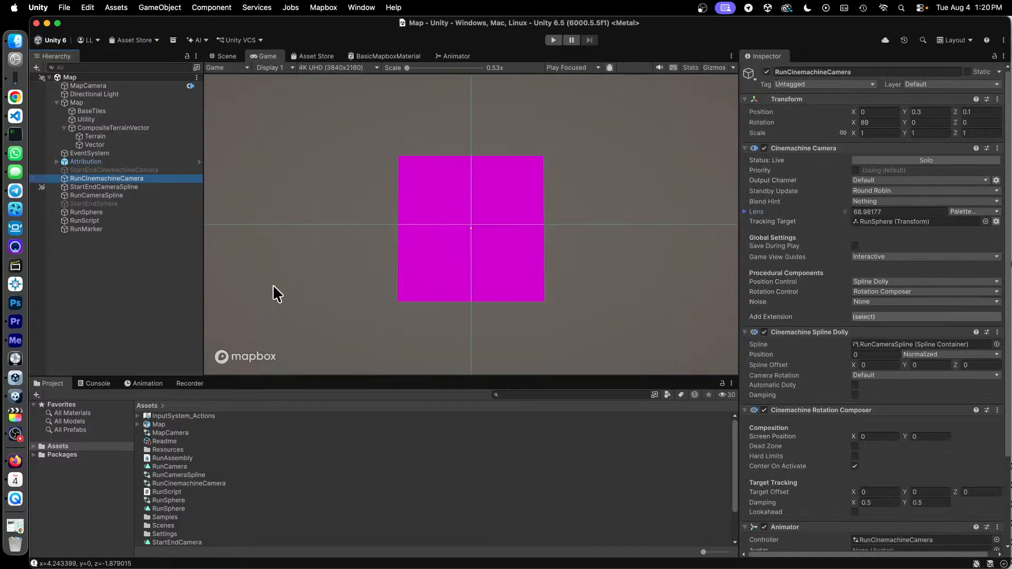
{"action": "left_click", "coordinate": [119, 196]}
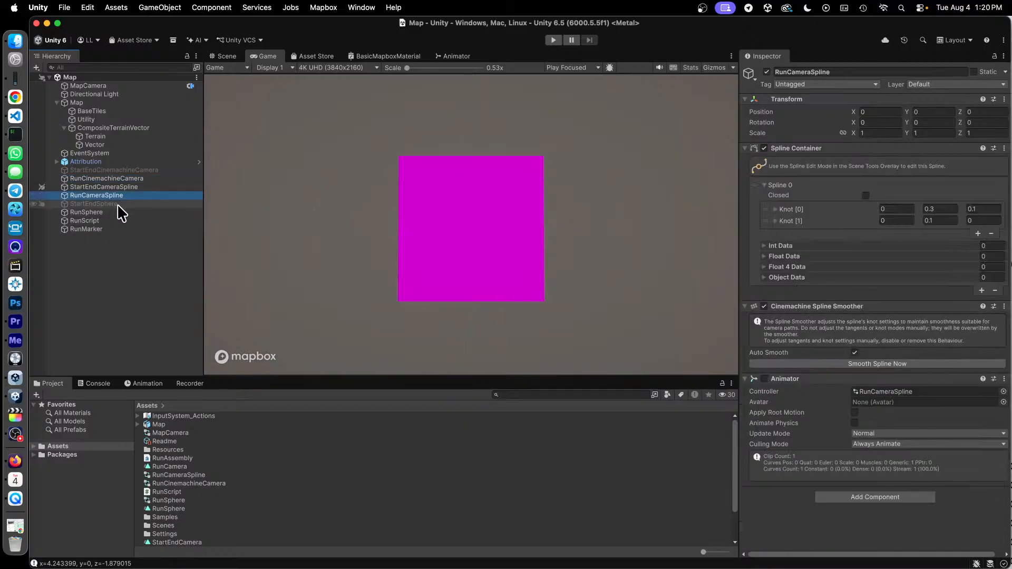
{"action": "left_click", "coordinate": [119, 203]}
{"action": "left_click", "coordinate": [109, 212]}
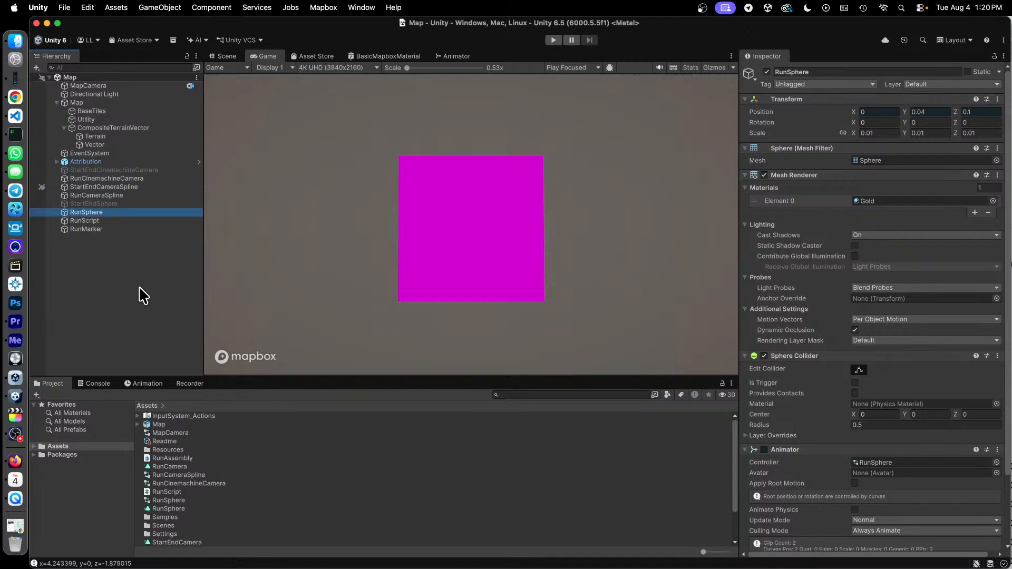
- Switch to the separate RunScript.cs code window and view its Start, Update and OnMapReady methods
{"action": "key", "text": "ctrl+Up"}
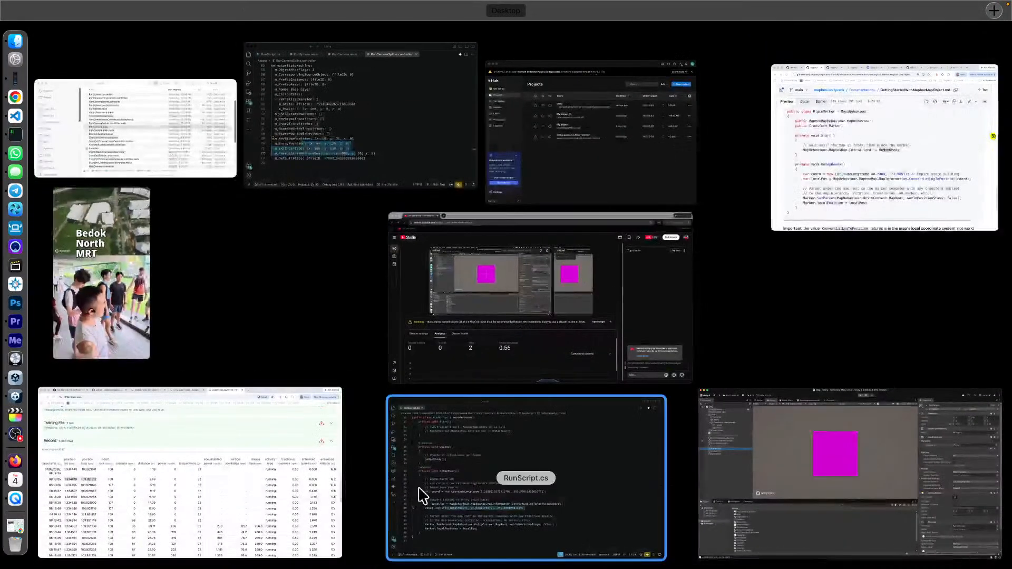
{"action": "left_click", "coordinate": [535, 456]}
{"action": "scroll", "coordinate": [358, 199], "scroll_direction": "up", "scroll_amount": 2}
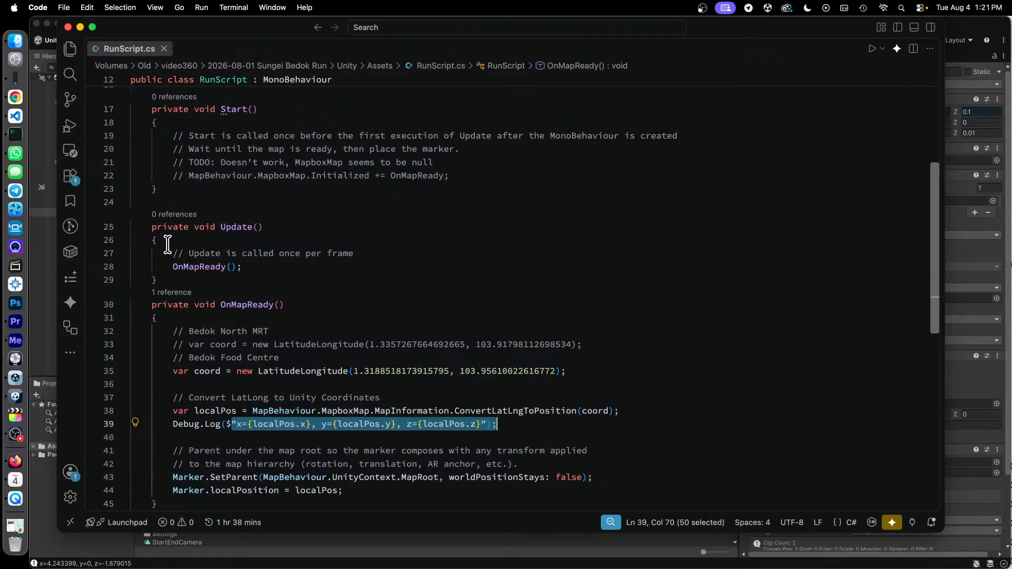
- Return to Unity and show the options for creating a new object in the Map scene, without creating one
{"action": "left_click", "coordinate": [32, 278]}
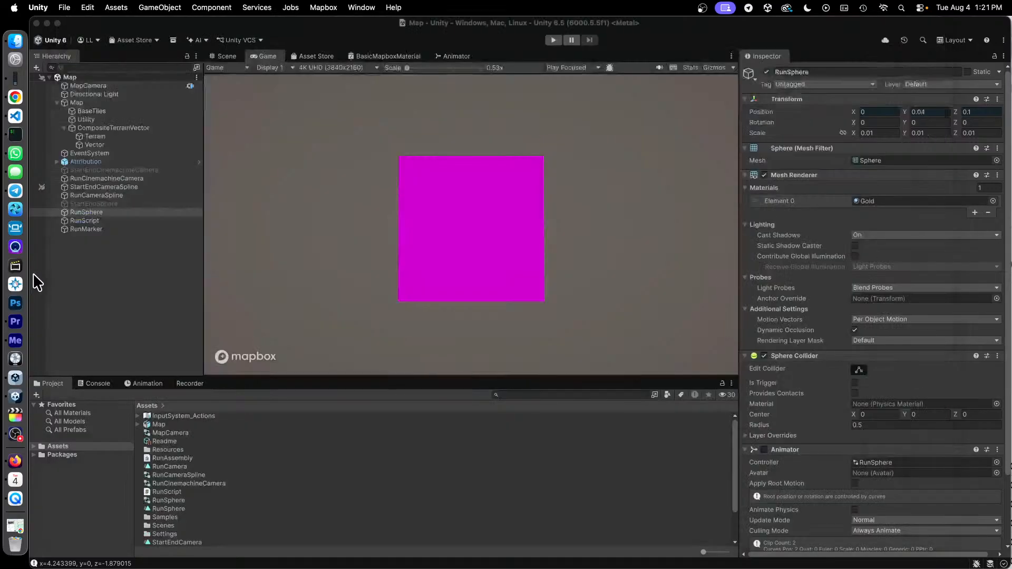
{"action": "right_click", "coordinate": [88, 269]}
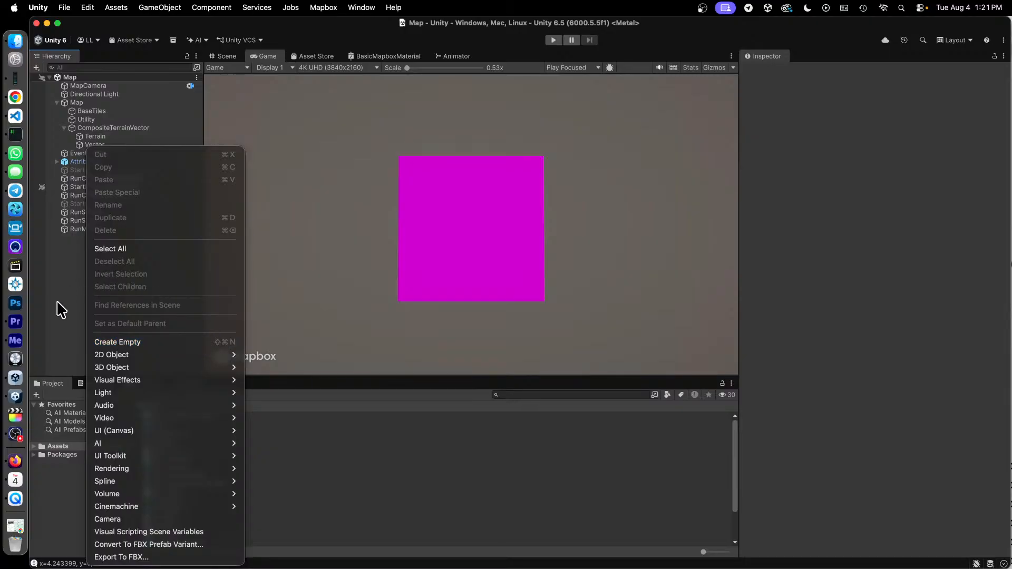
{"action": "left_click", "coordinate": [69, 311]}
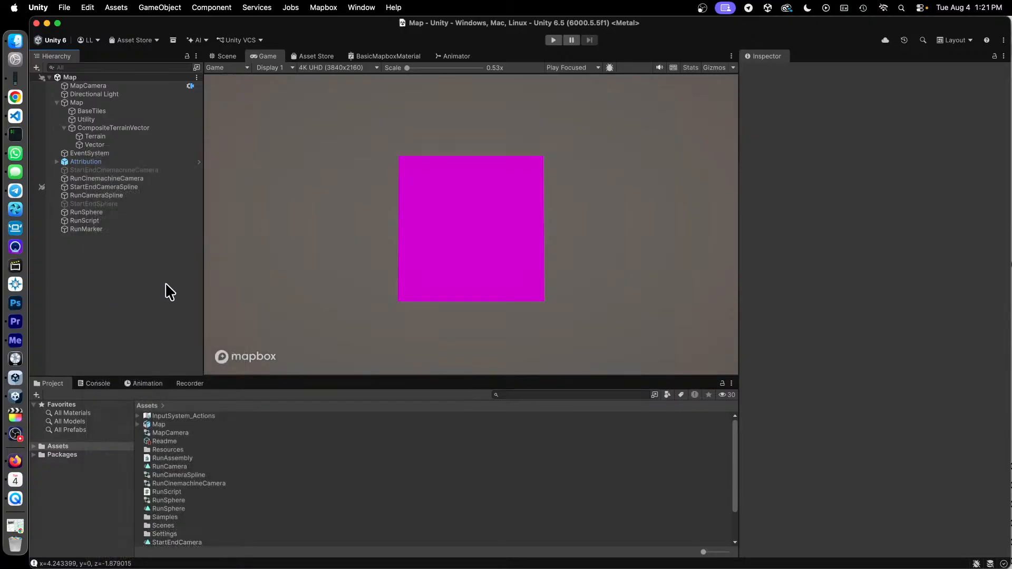
- Inspect the RunScript object and show where a script component can be added to it, without adding one
{"action": "left_click", "coordinate": [101, 221]}
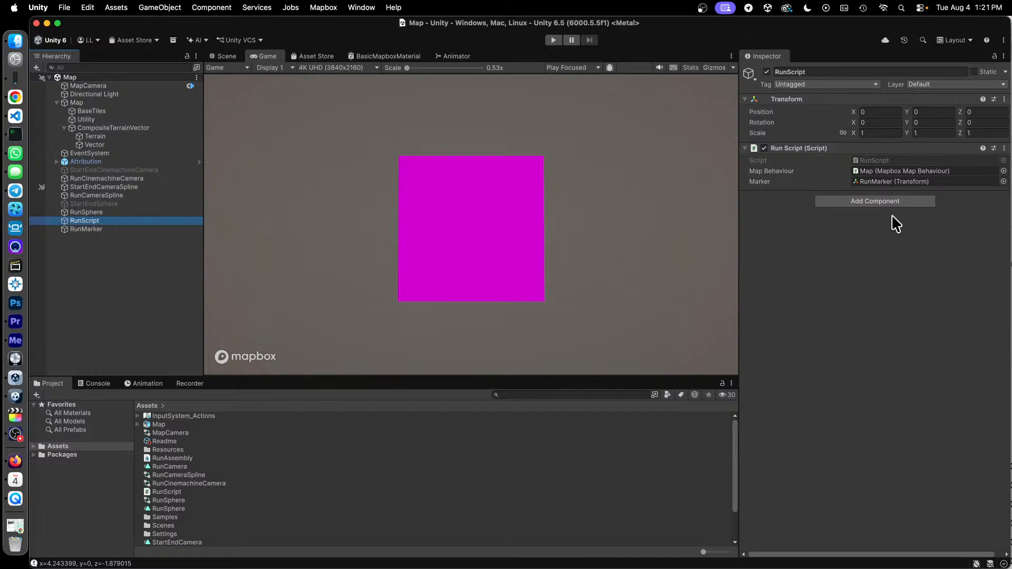
{"action": "left_click", "coordinate": [898, 203]}
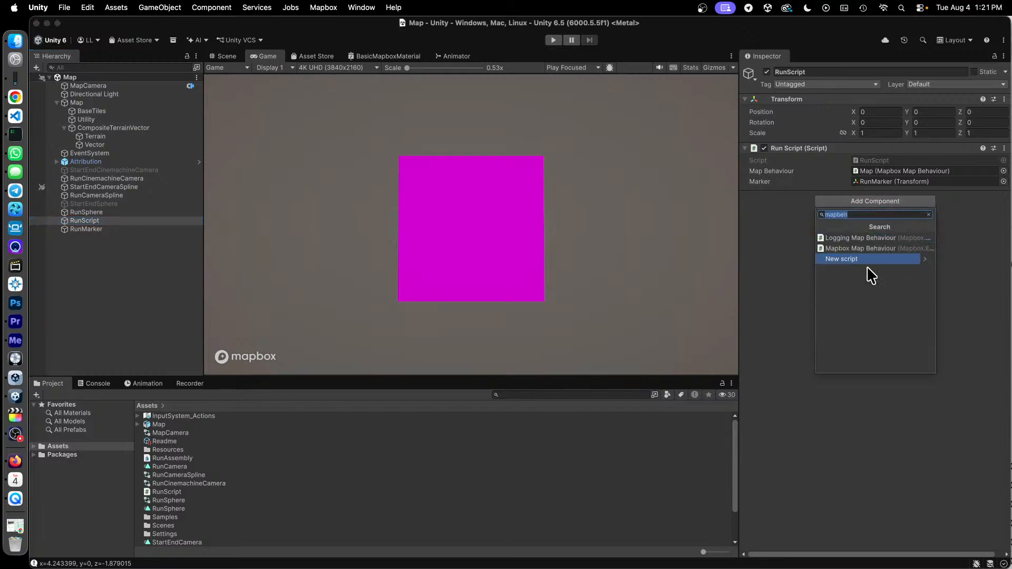
{"action": "left_click", "coordinate": [968, 261]}
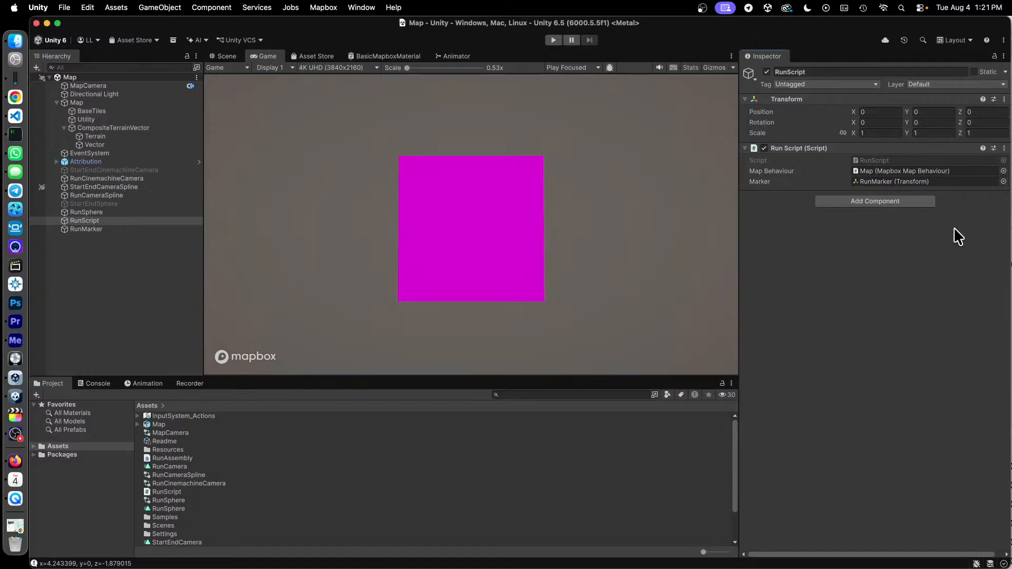
- Locate the script asset used by the RunScript object, open it in the code editor and review its methods
{"action": "left_click", "coordinate": [875, 160]}
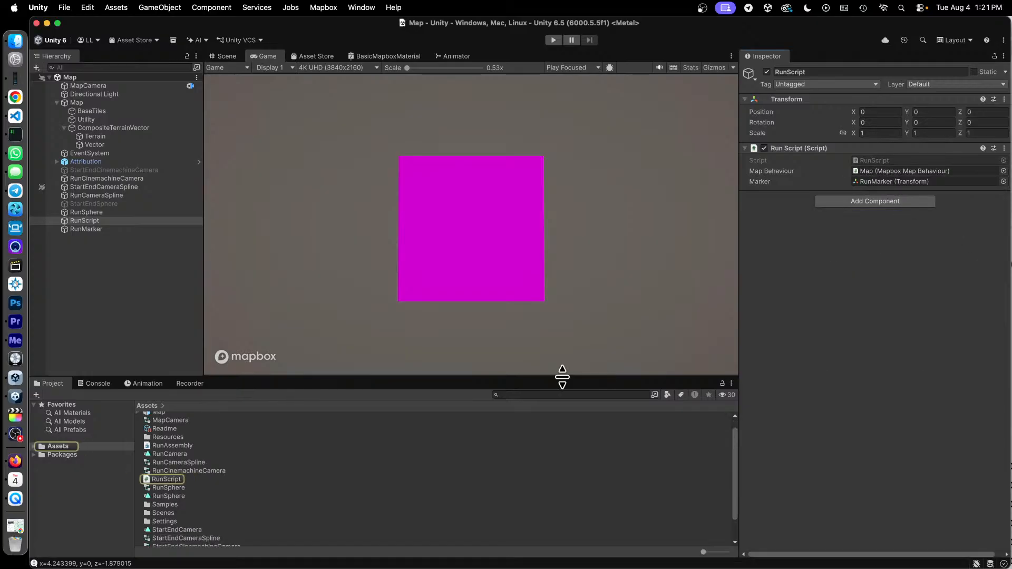
{"action": "double_click", "coordinate": [164, 478]}
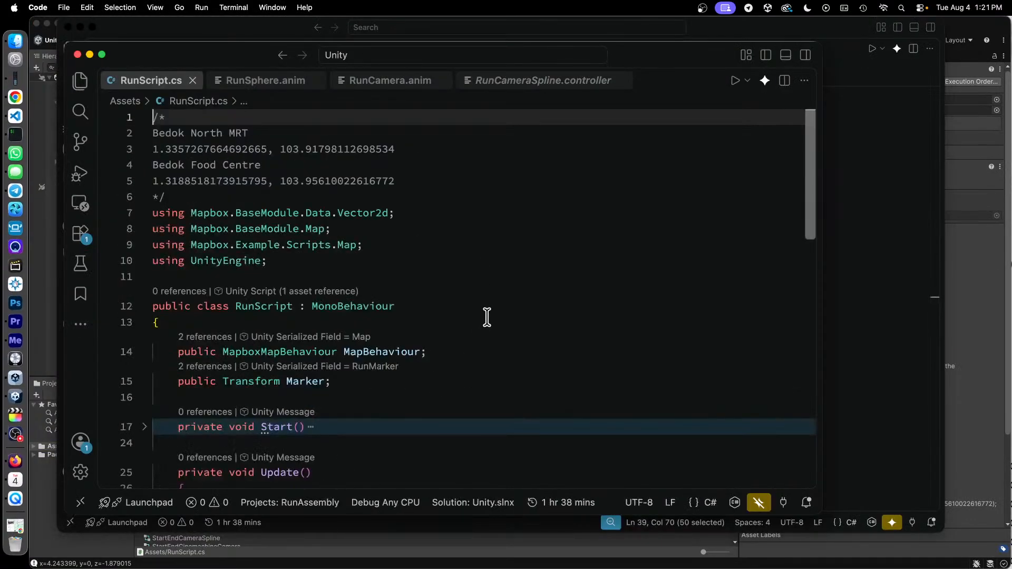
{"action": "scroll", "coordinate": [487, 317], "scroll_direction": "down", "scroll_amount": 2}
{"action": "scroll", "coordinate": [485, 317], "scroll_direction": "down", "scroll_amount": 5}
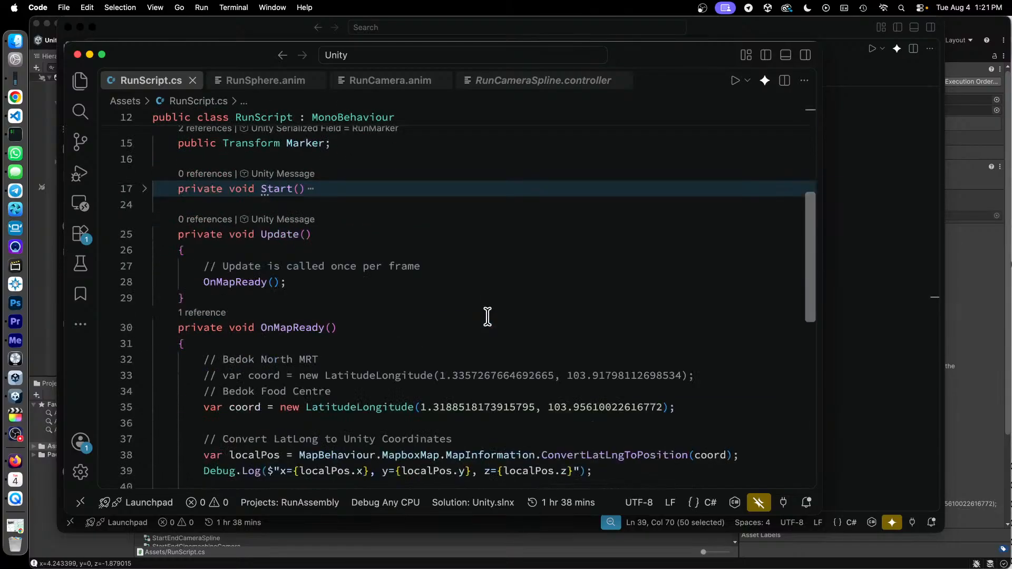
{"action": "scroll", "coordinate": [472, 368], "scroll_direction": "up", "scroll_amount": 2}
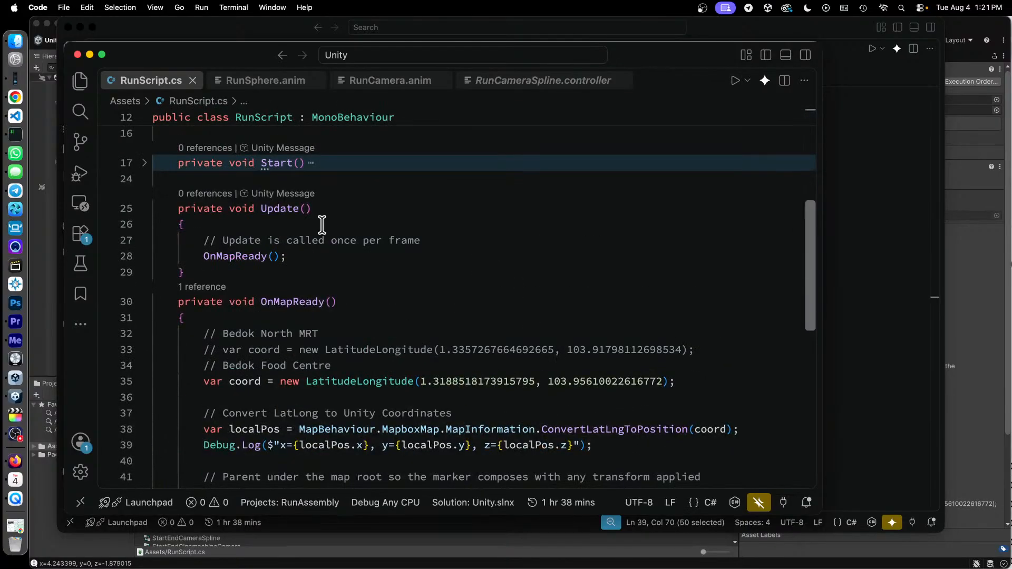
{"action": "scroll", "coordinate": [353, 405], "scroll_direction": "down", "scroll_amount": 4}
{"action": "scroll", "coordinate": [432, 361], "scroll_direction": "up", "scroll_amount": 6}
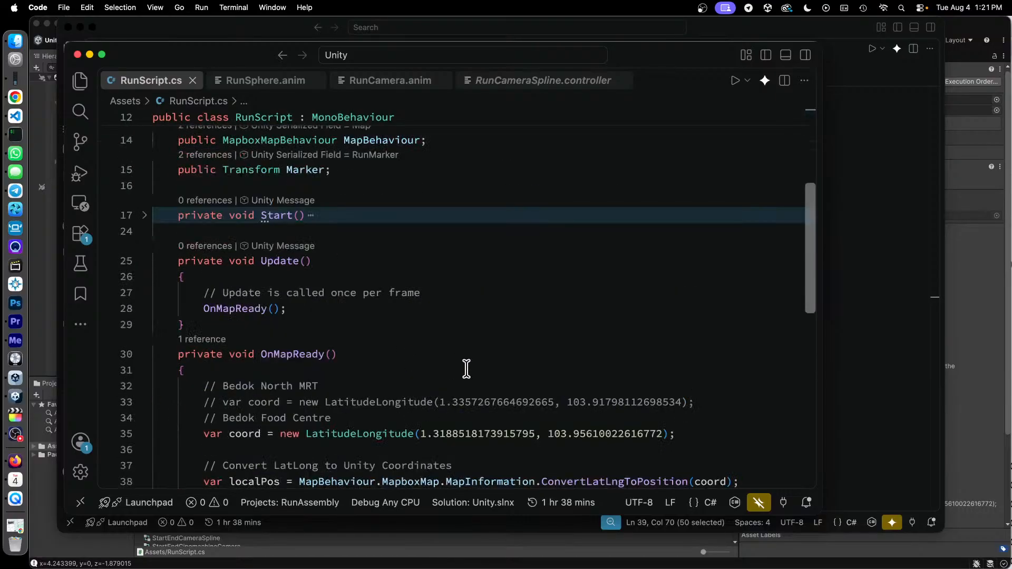
{"action": "scroll", "coordinate": [485, 350], "scroll_direction": "up", "scroll_amount": 3}
{"action": "scroll", "coordinate": [486, 353], "scroll_direction": "up", "scroll_amount": 1}
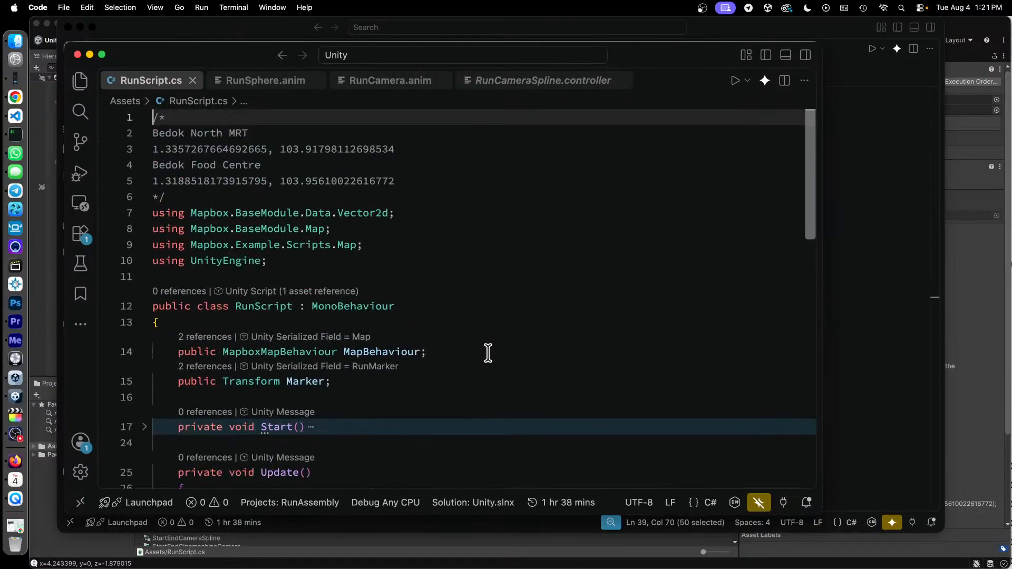
- Highlight the Mapbox and UnityEngine using directives on lines 7 to 10 of RunScript.cs
{"action": "left_click", "coordinate": [450, 200]}
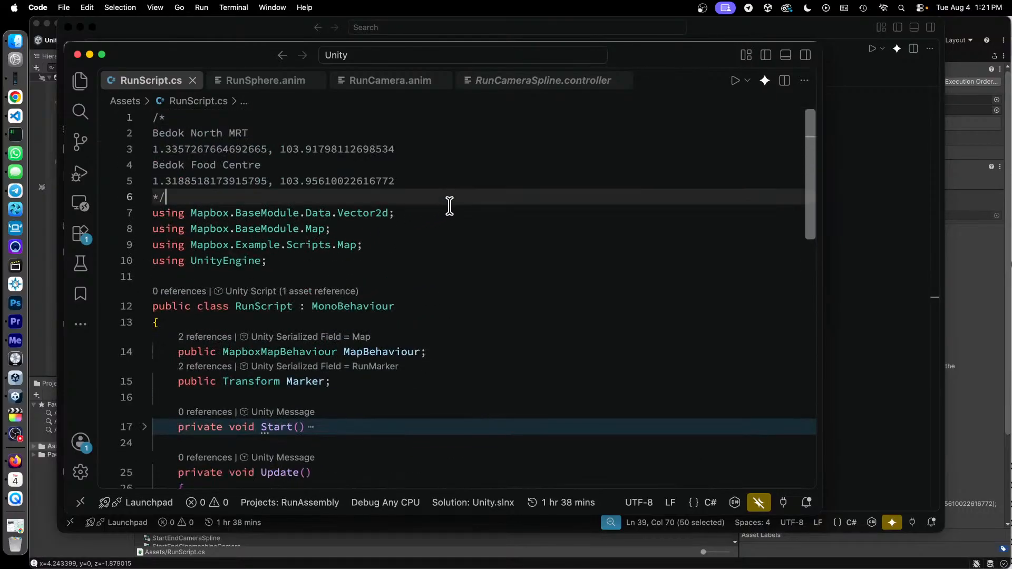
{"action": "key", "text": "Right"}
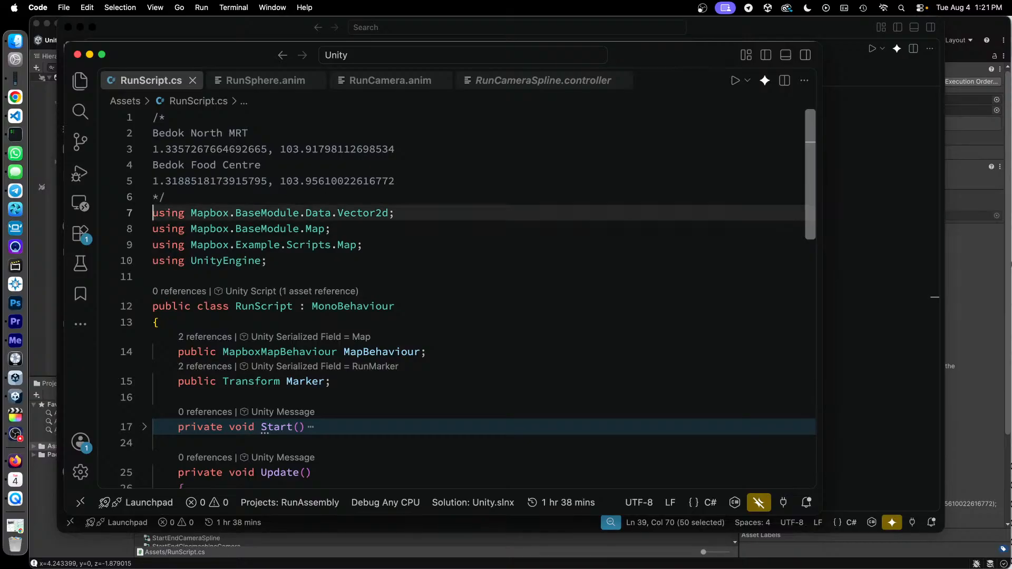
{"action": "key", "text": "shift+Down"}
{"action": "key", "text": "shift+Down"}
{"action": "key", "text": "shift+Down"}
{"action": "key", "text": "shift+Down"}
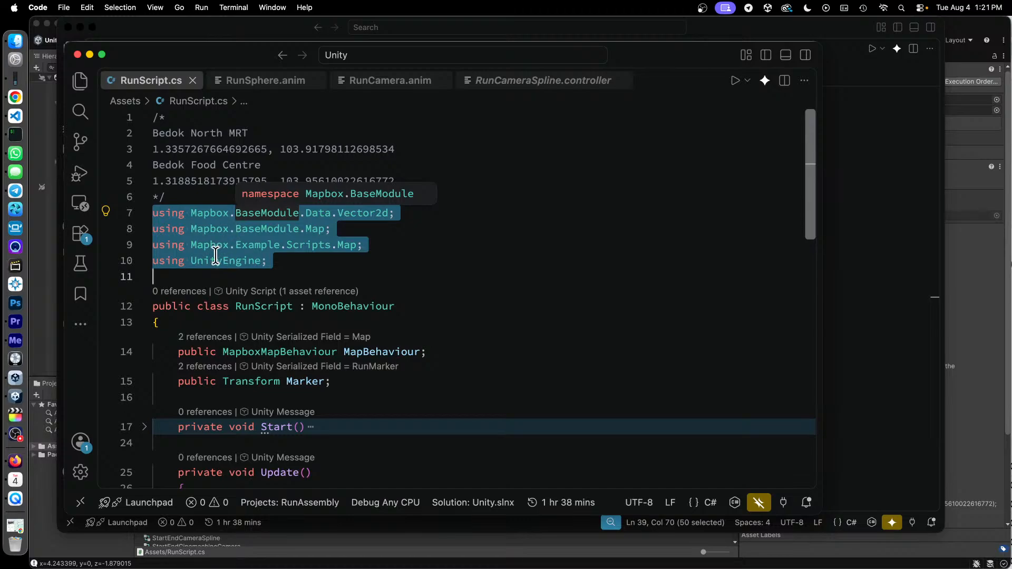
{"action": "left_click", "coordinate": [321, 276]}
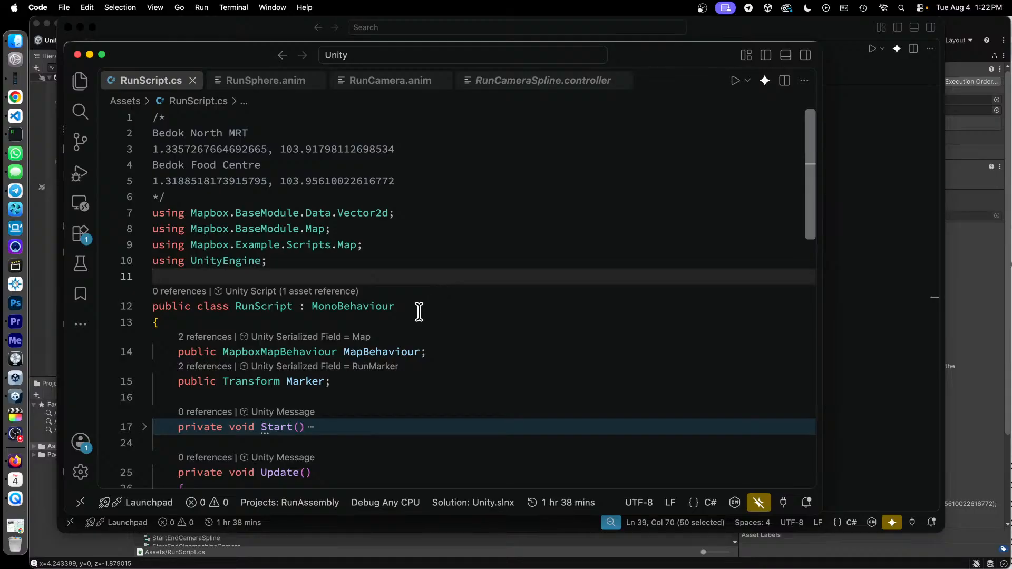
- Highlight the public MapBehaviour and Marker fields of the RunScript class and examine the Transform type's description
{"action": "left_click", "coordinate": [436, 323]}
{"action": "key", "text": "Down"}
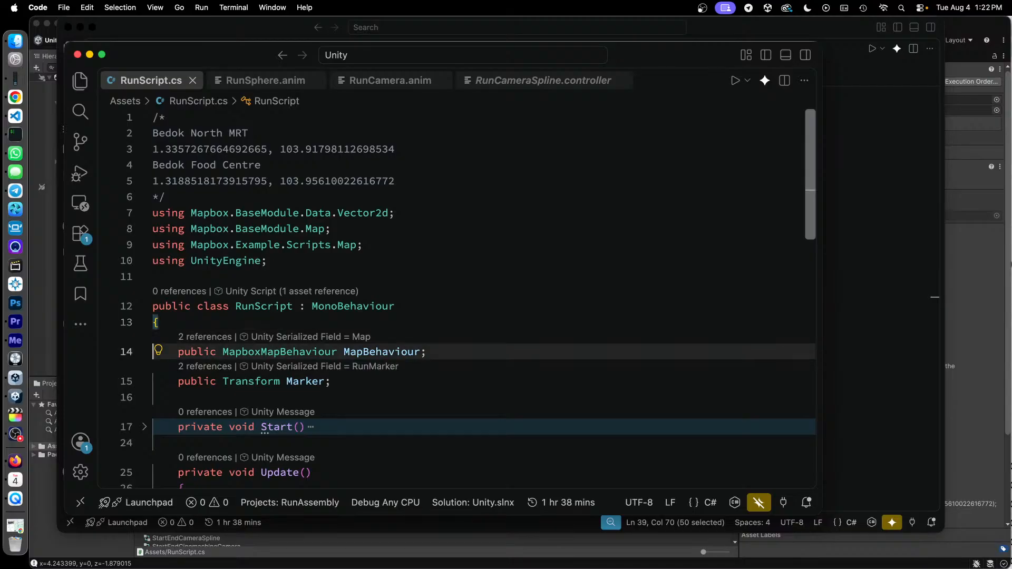
{"action": "key", "text": "shift+Down"}
{"action": "key", "text": "shift+Down"}
{"action": "scroll", "coordinate": [396, 298], "scroll_direction": "down", "scroll_amount": 1}
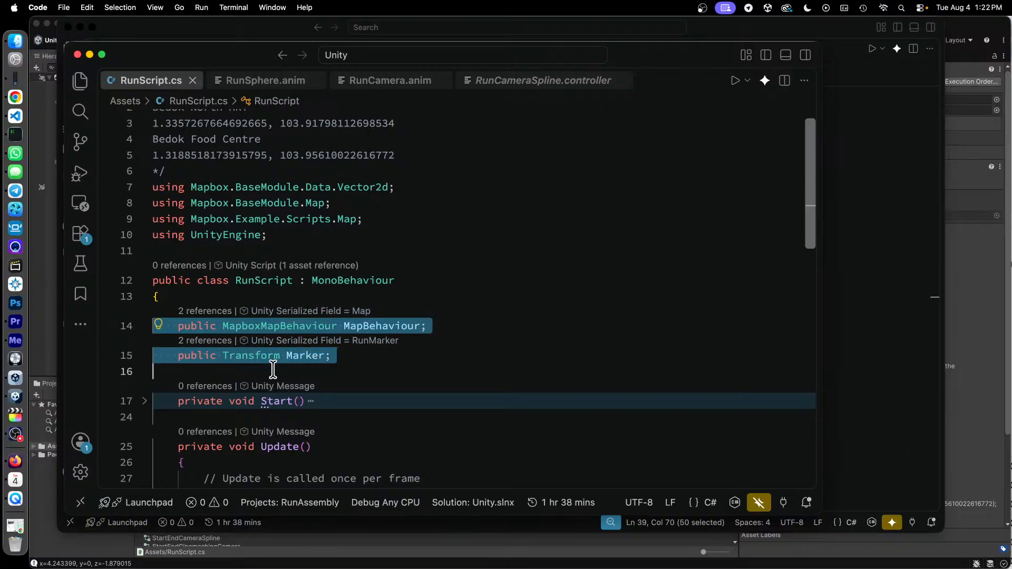
{"action": "mouse_move", "coordinate": [248, 357]}
{"action": "mouse_move", "coordinate": [348, 319]}
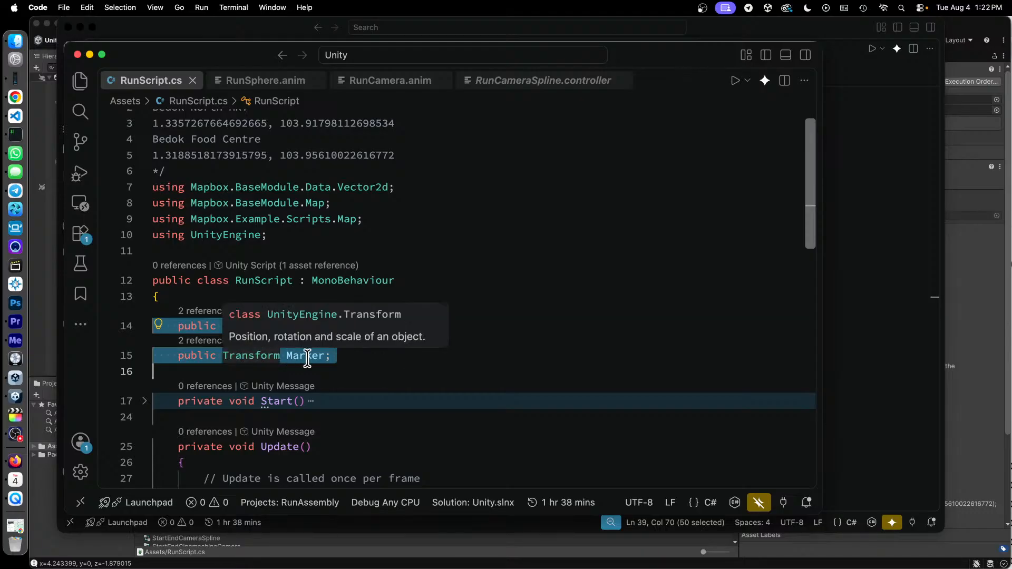
{"action": "mouse_move", "coordinate": [310, 358]}
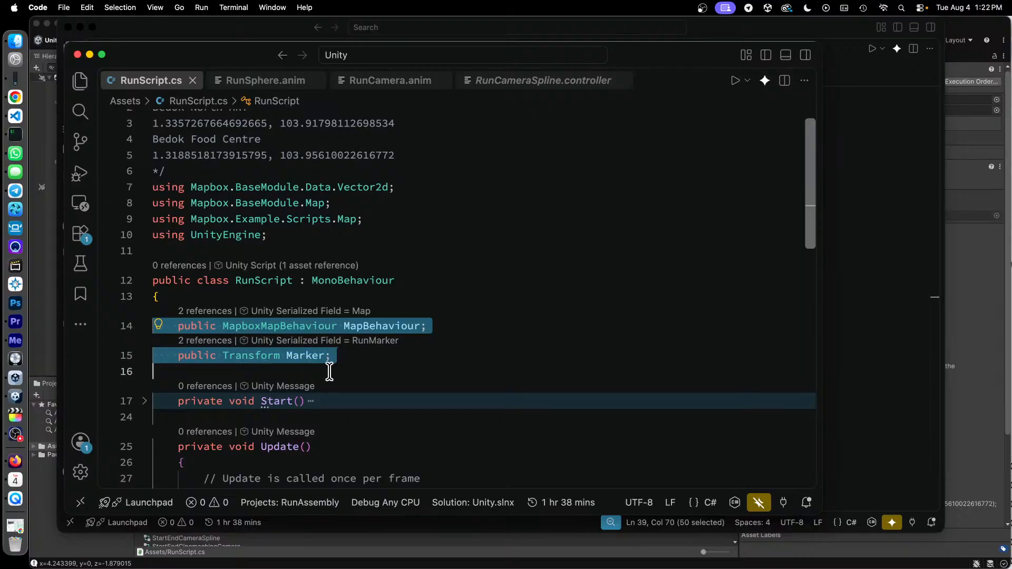
- Return to Unity and inspect the Map Behaviour and Marker references assigned on the RunScript object
{"action": "left_click", "coordinate": [332, 368]}
{"action": "left_click", "coordinate": [42, 292]}
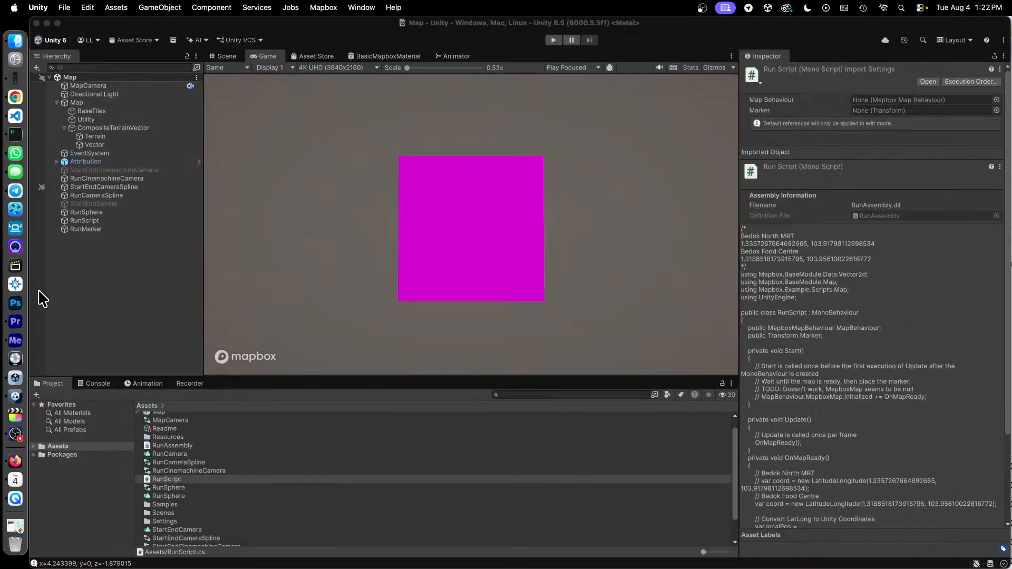
{"action": "left_click", "coordinate": [89, 220]}
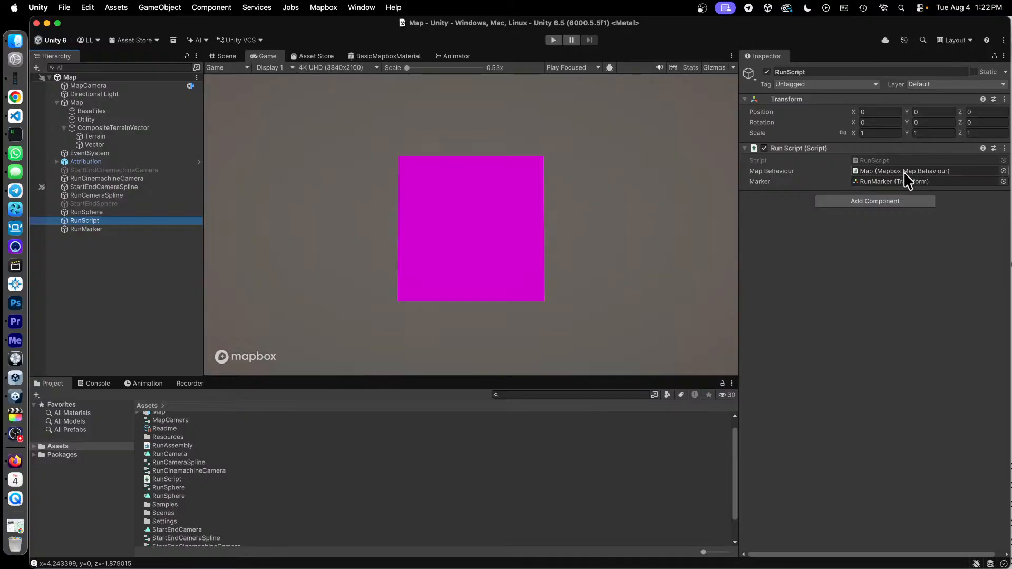
- Inspect the components of the Map object, the RunScript references to it, and the RunMarker cube's components
{"action": "left_click", "coordinate": [74, 102]}
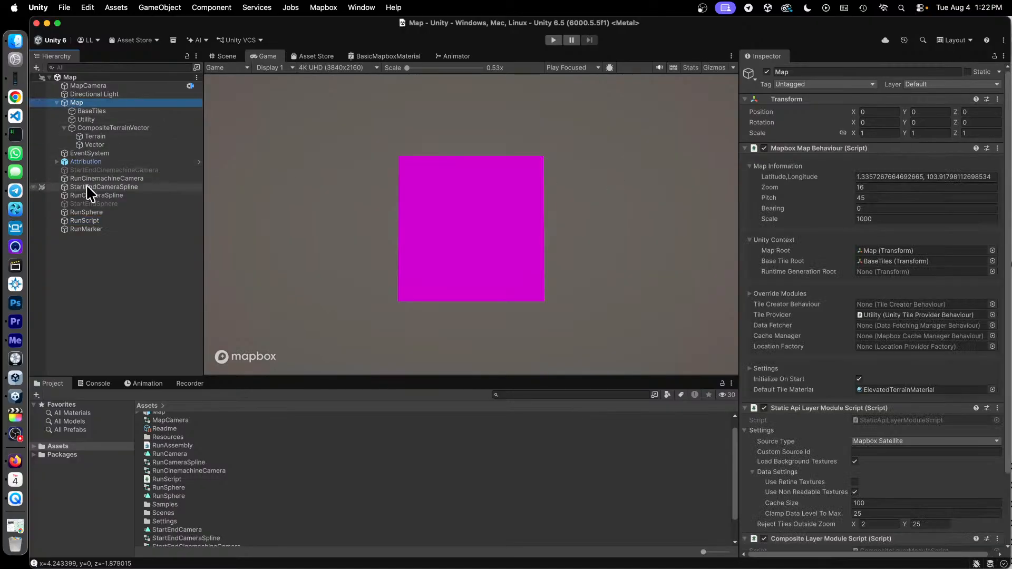
{"action": "left_click", "coordinate": [99, 221]}
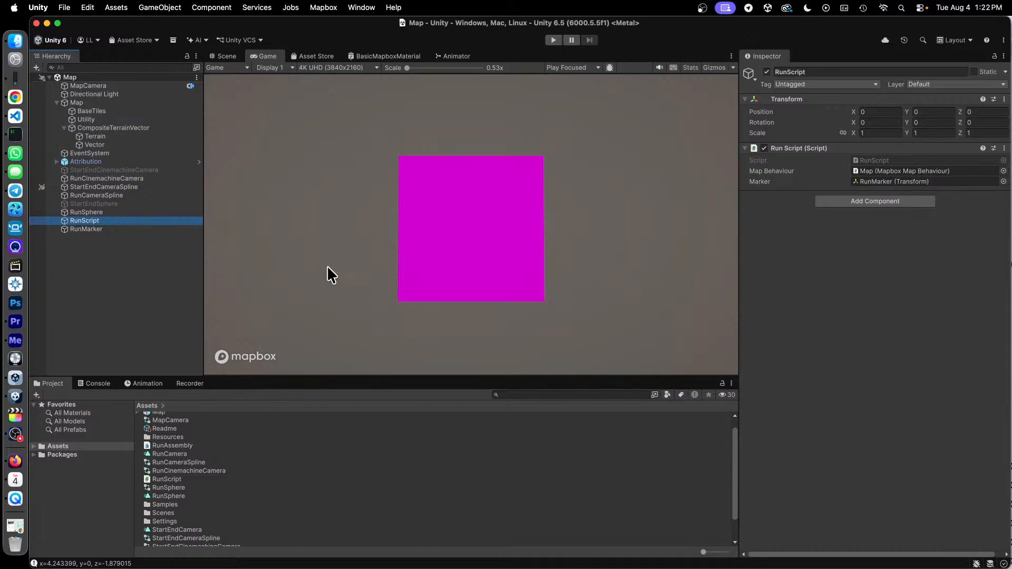
{"action": "left_click", "coordinate": [81, 230]}
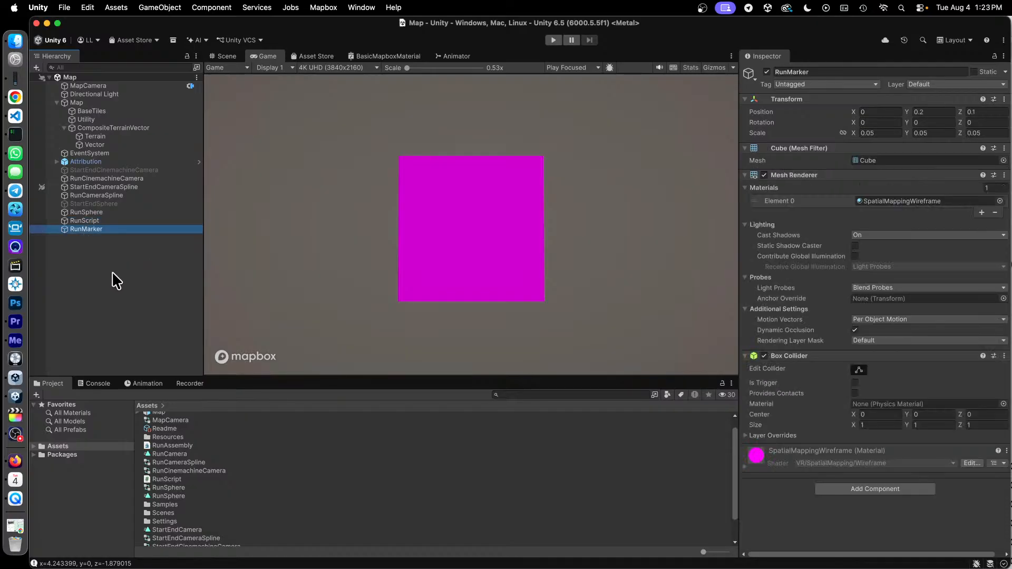
- View the 3D object types that can be added to the scene, then reselect RunMarker to review its settings
{"action": "right_click", "coordinate": [76, 269]}
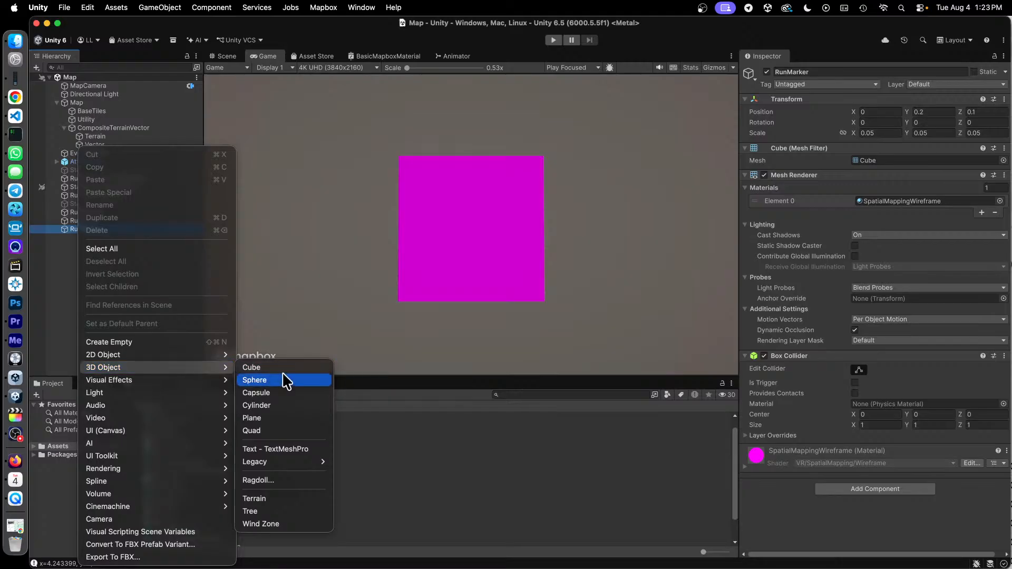
{"action": "left_click", "coordinate": [54, 331]}
{"action": "left_click", "coordinate": [156, 313]}
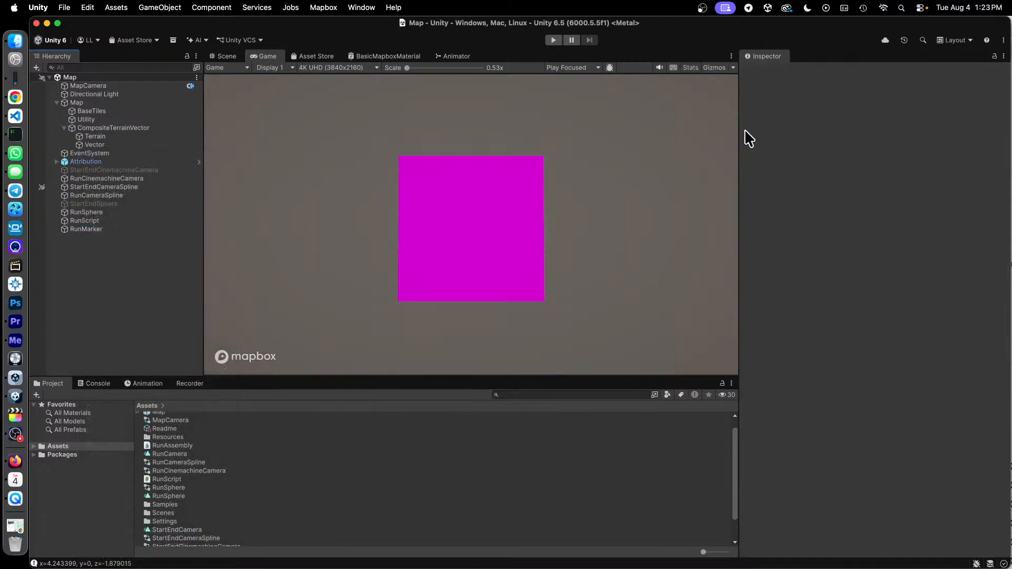
{"action": "left_click", "coordinate": [112, 230]}
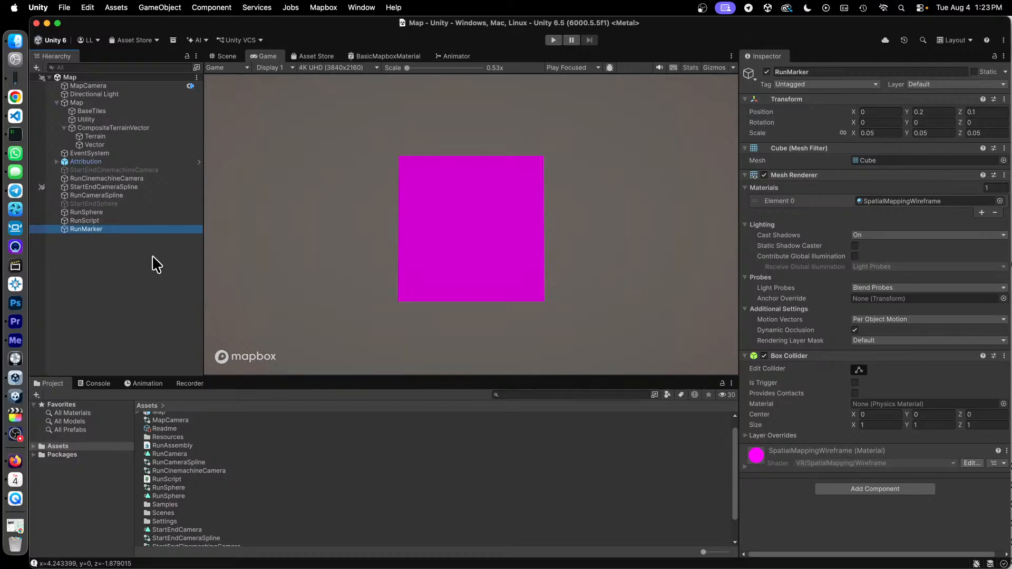
- Switch to RunScript.cs in the code editor and highlight the three Mapbox using directives on lines 7 to 9
{"action": "key", "text": "ctrl+Up"}
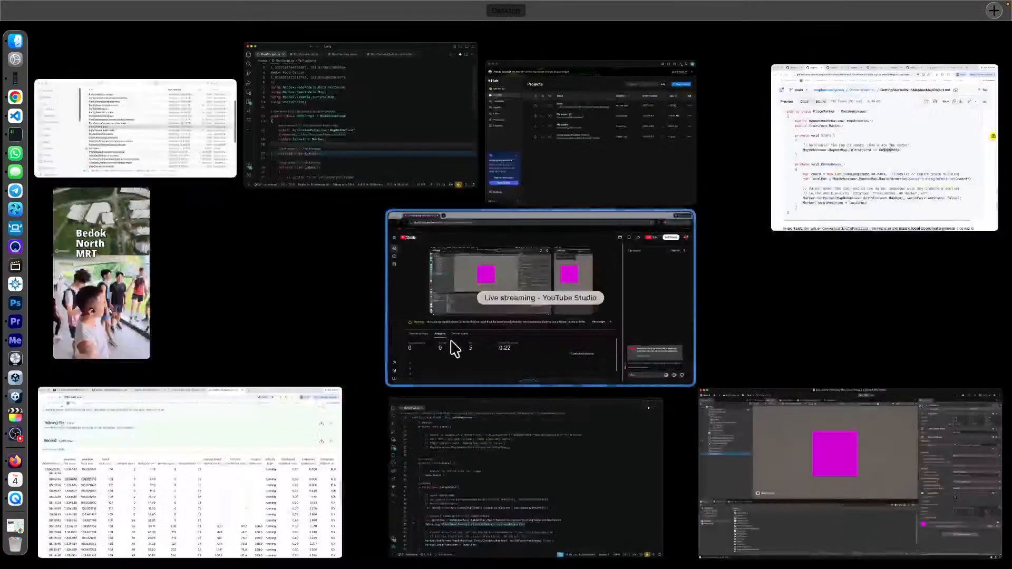
{"action": "left_click", "coordinate": [530, 465]}
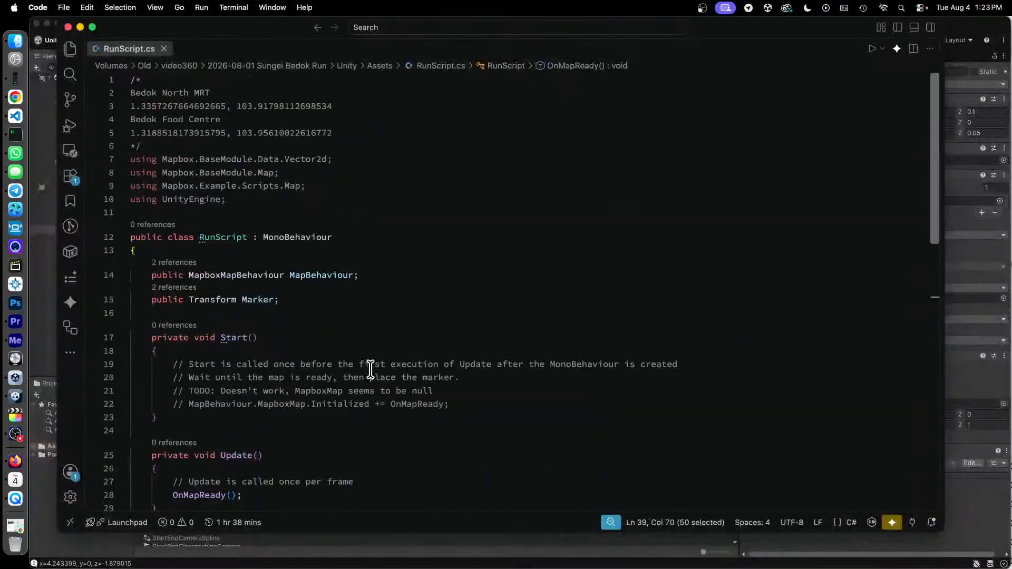
{"action": "left_click", "coordinate": [393, 149]}
{"action": "key", "text": "Right"}
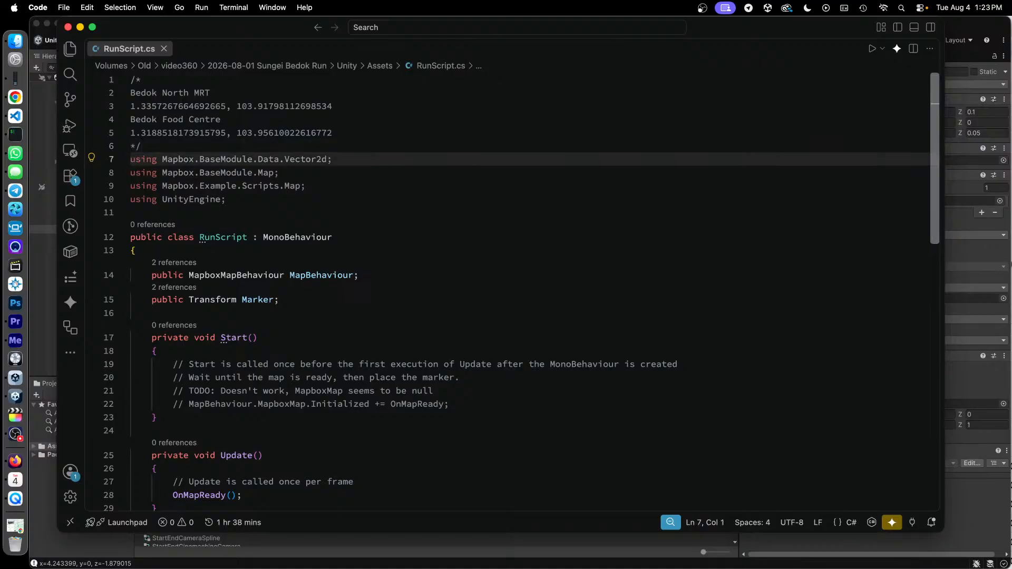
{"action": "key", "text": "shift+Down"}
{"action": "key", "text": "shift+Down"}
{"action": "key", "text": "shift+Down"}
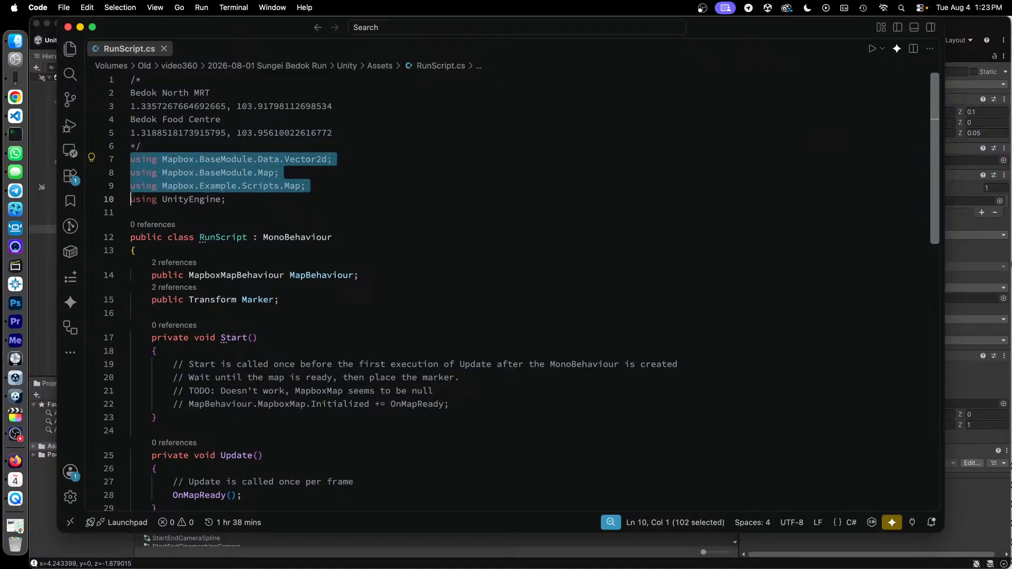
- Return to Unity and find the scripting option for creating an Assembly Definition asset, without creating one
{"action": "left_click", "coordinate": [38, 302]}
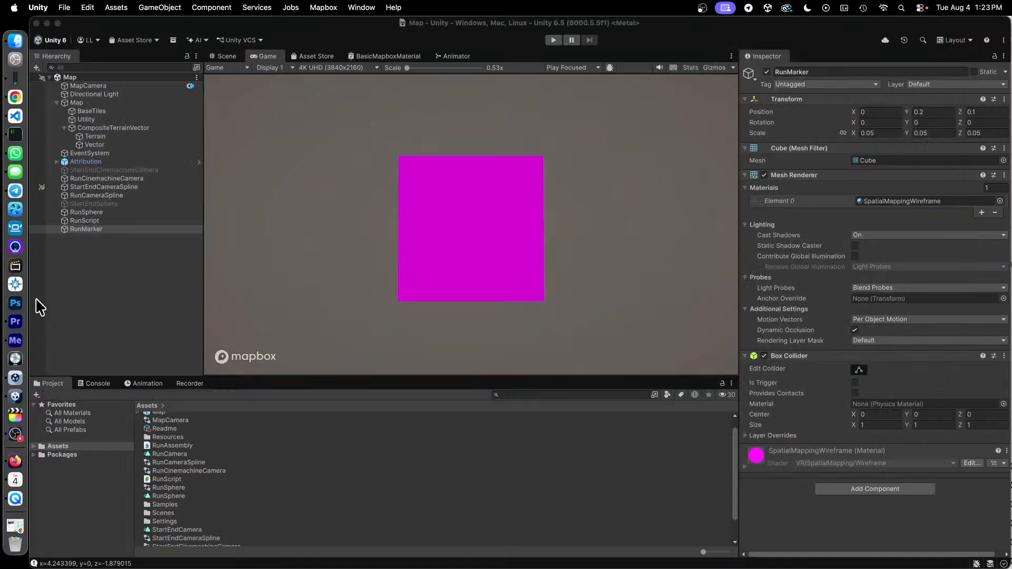
{"action": "right_click", "coordinate": [374, 446]}
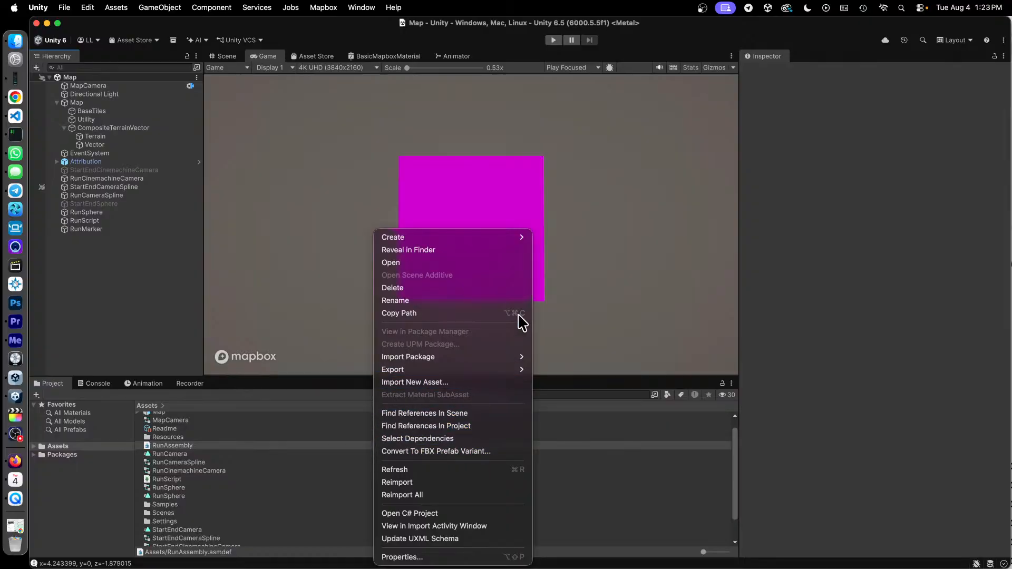
{"action": "mouse_move", "coordinate": [524, 241]}
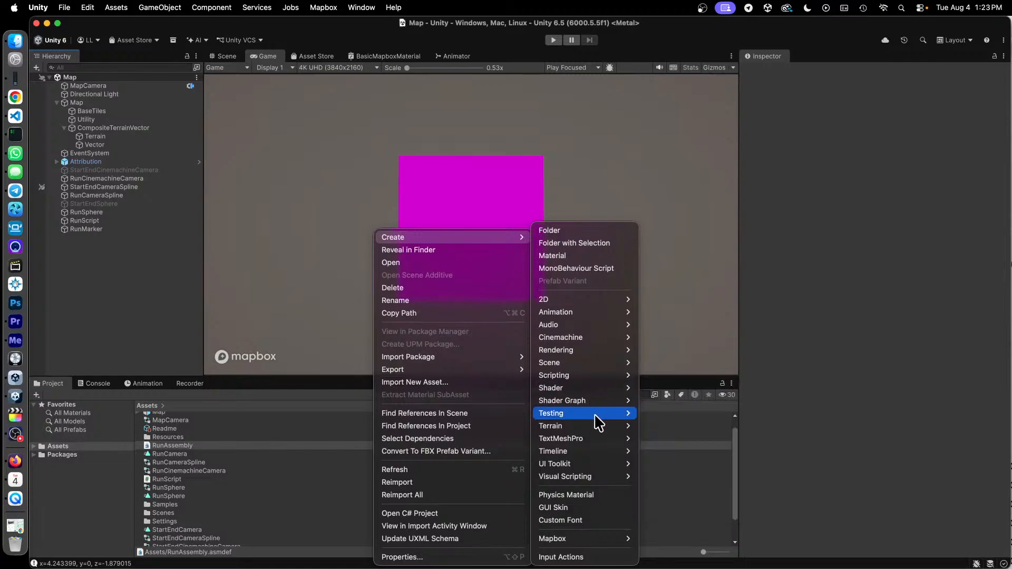
{"action": "mouse_move", "coordinate": [599, 374]}
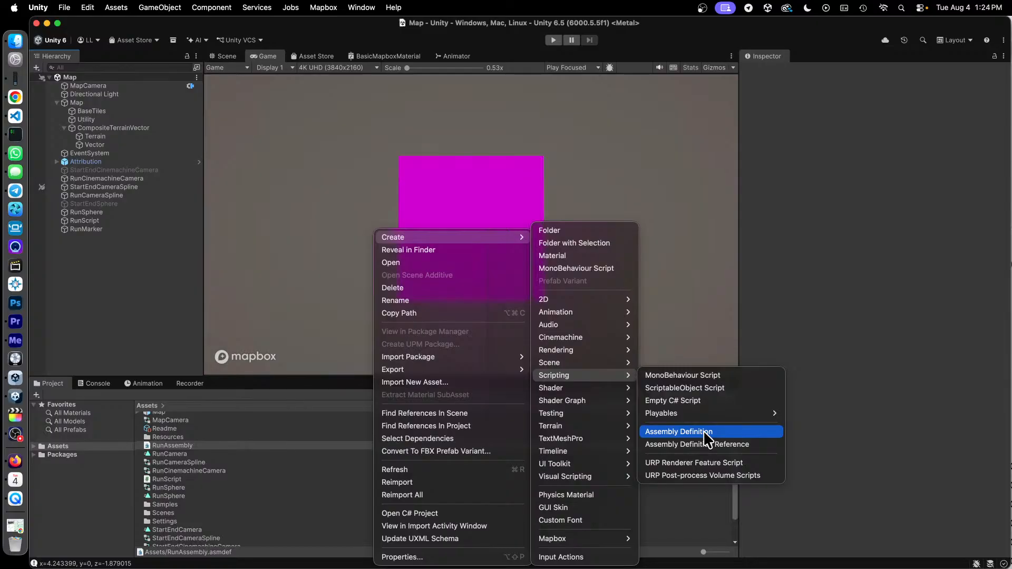
{"action": "left_click", "coordinate": [257, 442]}
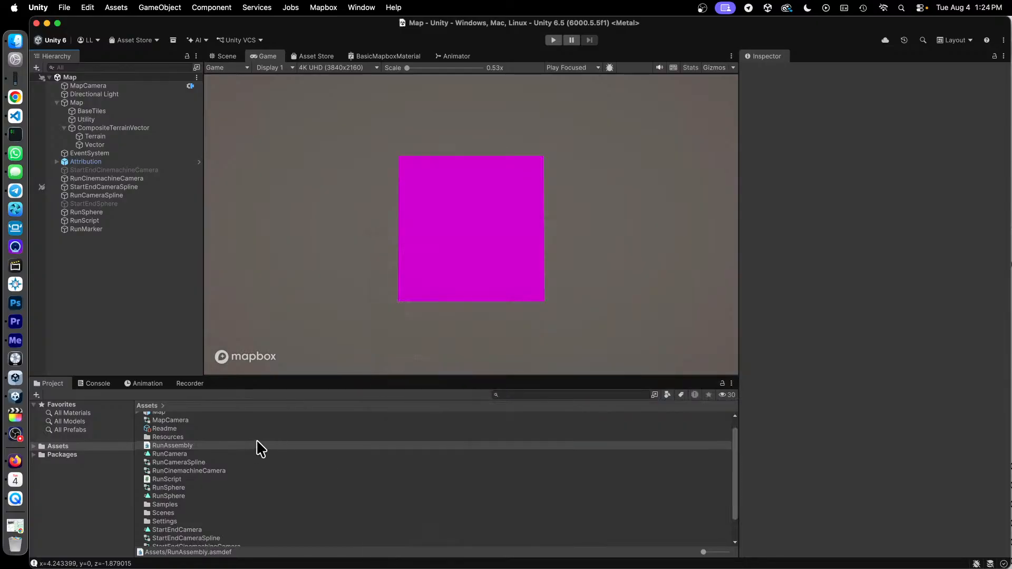
- Select the RunAssembly asset, add a blank assembly definition reference, browse the selectable assets, and remove the blank reference
{"action": "left_click", "coordinate": [165, 445]}
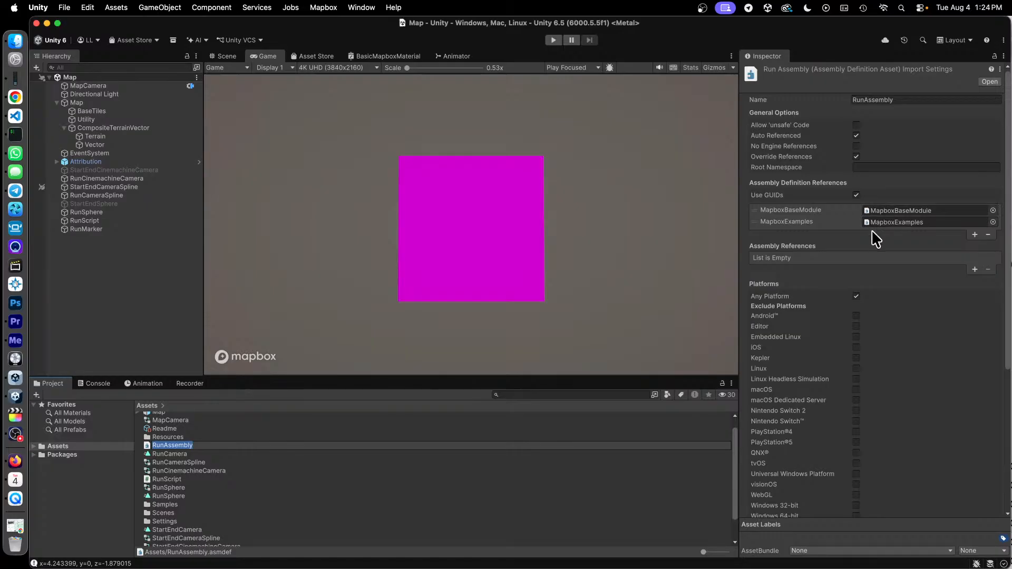
{"action": "left_click", "coordinate": [974, 235]}
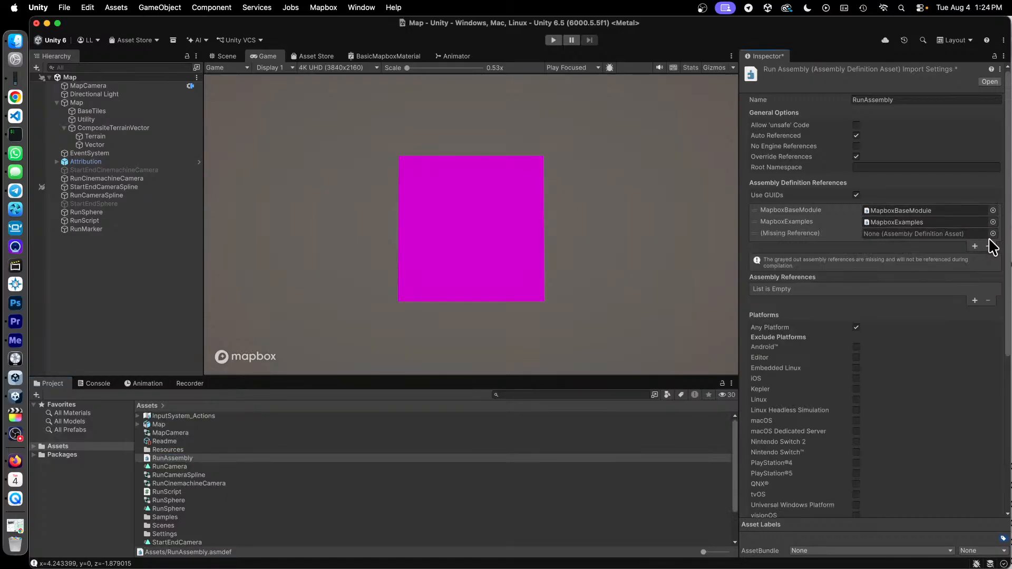
{"action": "left_click", "coordinate": [993, 234]}
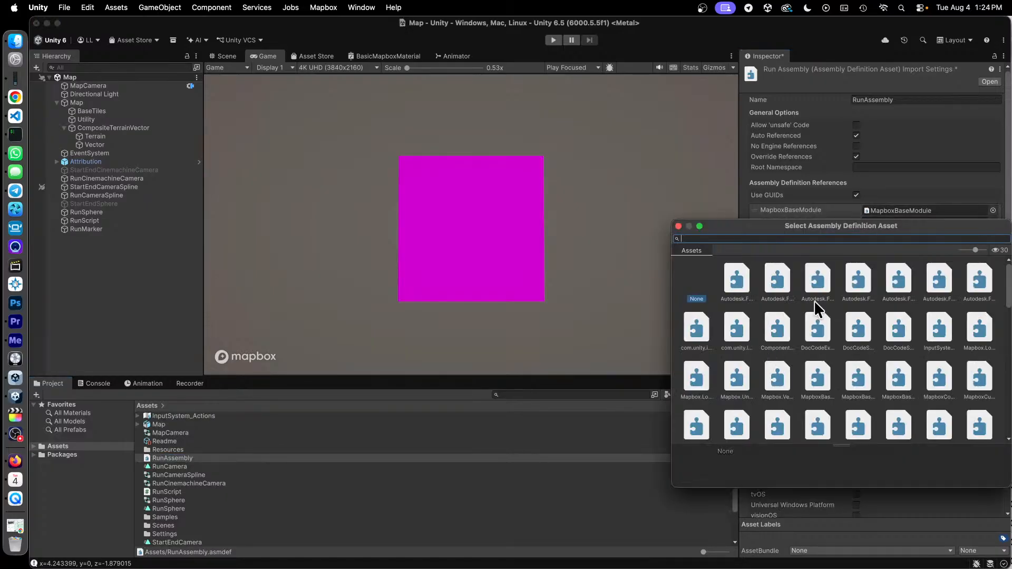
{"action": "left_click", "coordinate": [826, 94]}
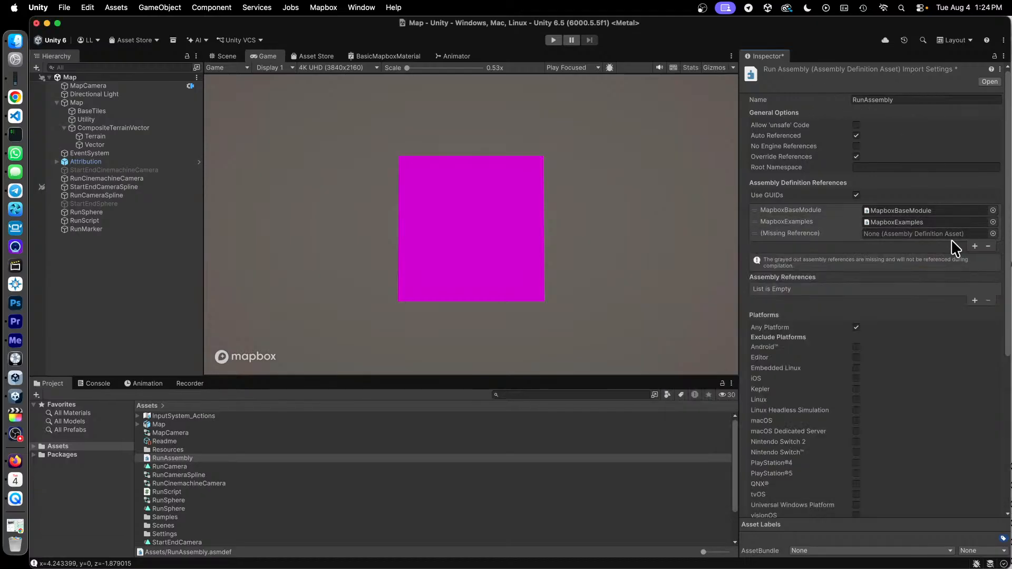
{"action": "left_click", "coordinate": [987, 246]}
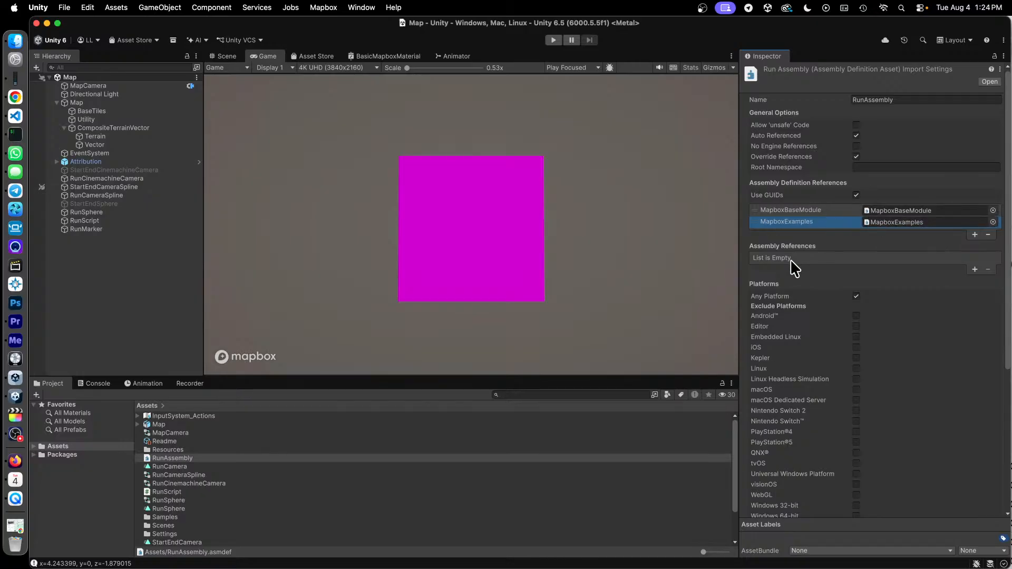
- Compare the Mapbox using directives in RunScript.cs with the assembly definition references of the RunAssembly asset in Unity
{"action": "key", "text": "ctrl+Up"}
{"action": "left_click", "coordinate": [531, 466]}
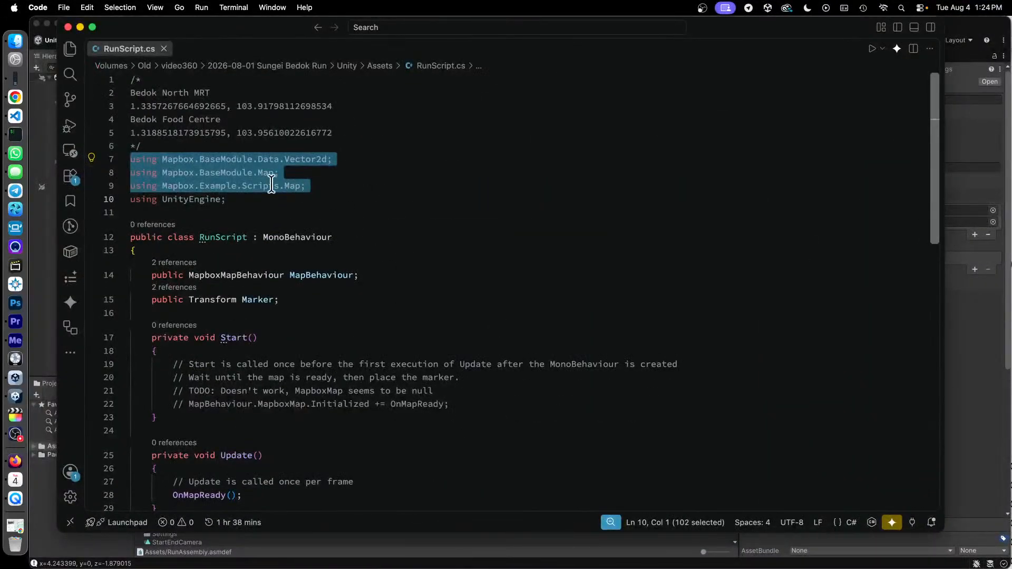
{"action": "mouse_move", "coordinate": [238, 159]}
{"action": "left_click", "coordinate": [43, 339]}
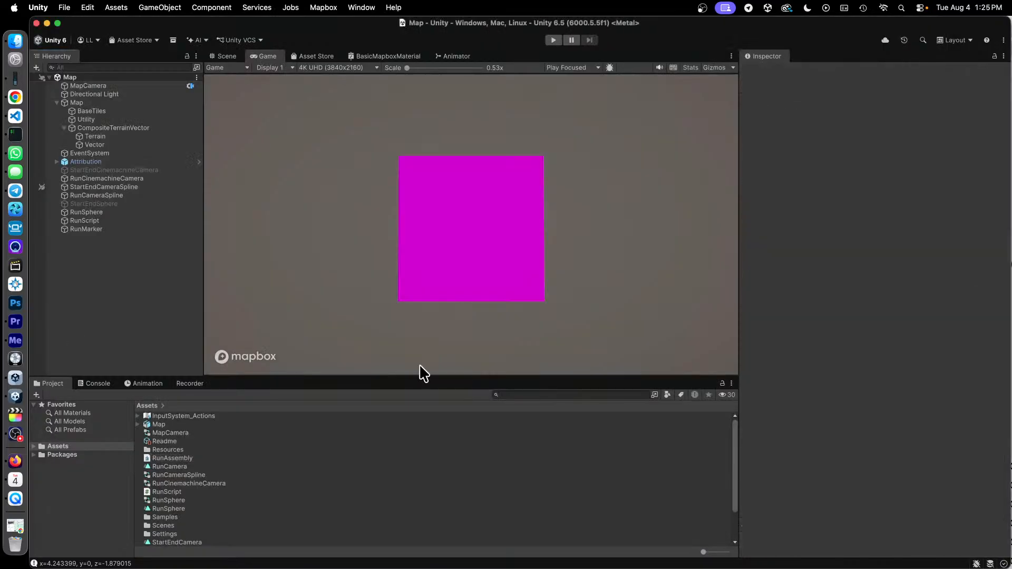
{"action": "left_click", "coordinate": [187, 458]}
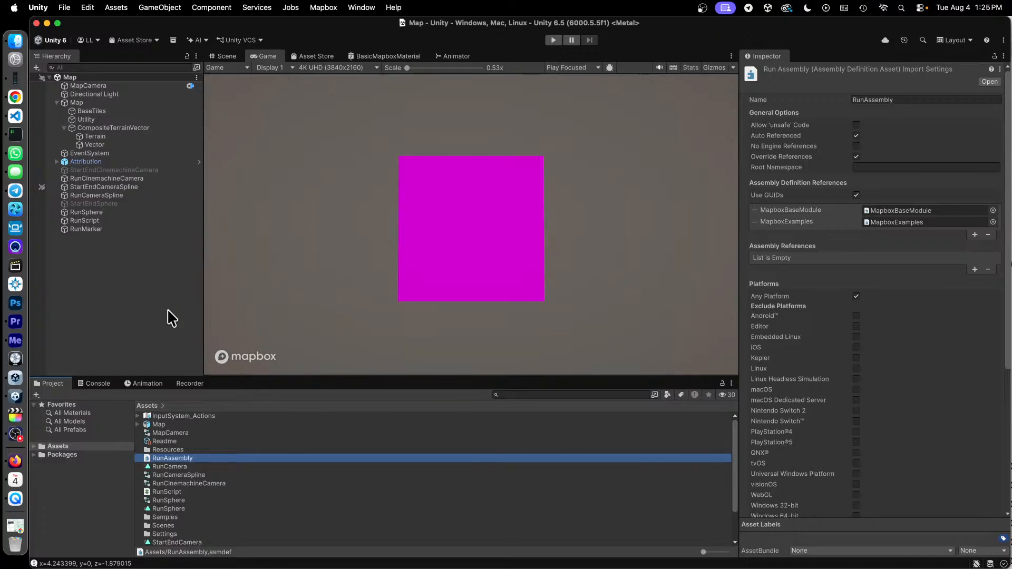
- Switch to the FIT file viewer in the browser and examine the latitude and longitude columns of the Record table
{"action": "key", "text": "ctrl+Up"}
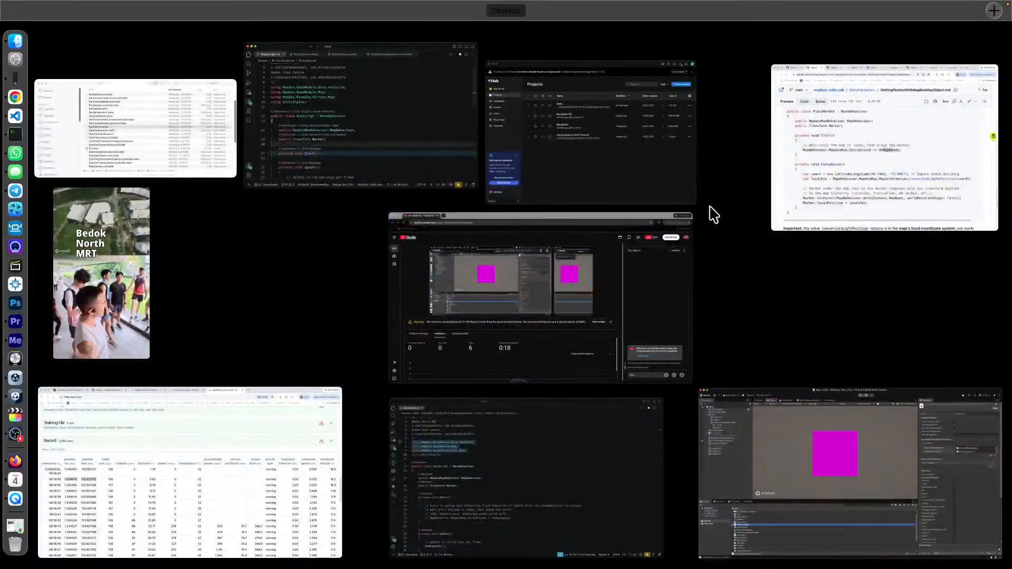
{"action": "left_click", "coordinate": [207, 475]}
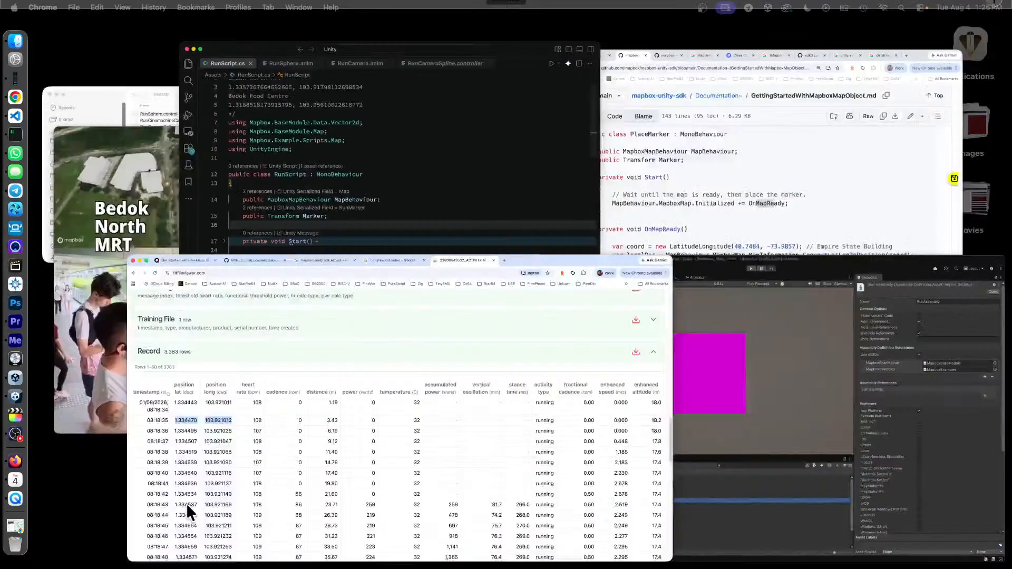
{"action": "left_click", "coordinate": [185, 503]}
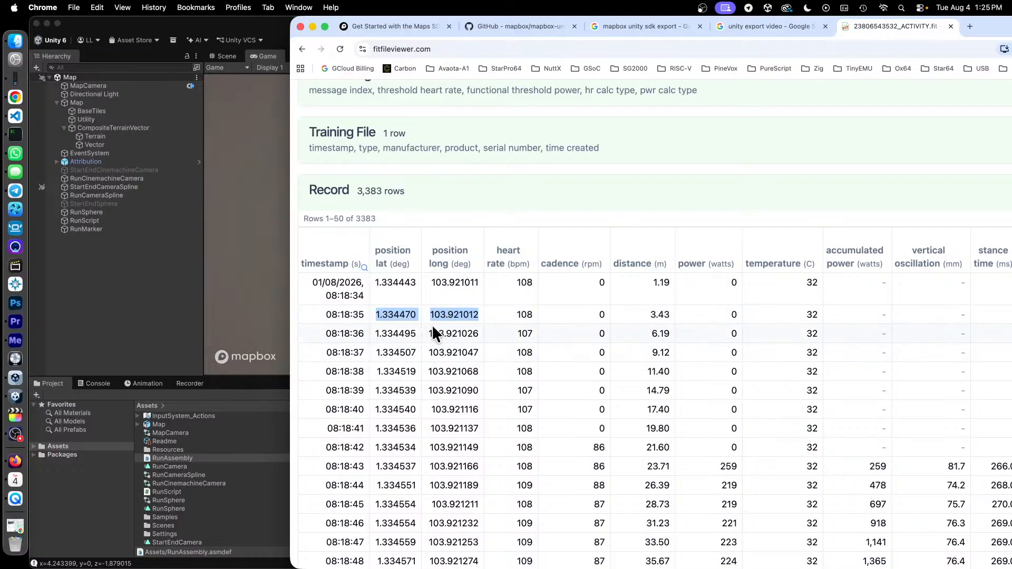
- Go back to RunScript.cs in the code editor and highlight the LatitudeLongitude coordinate on line 35 of OnMapReady
{"action": "left_click", "coordinate": [41, 320]}
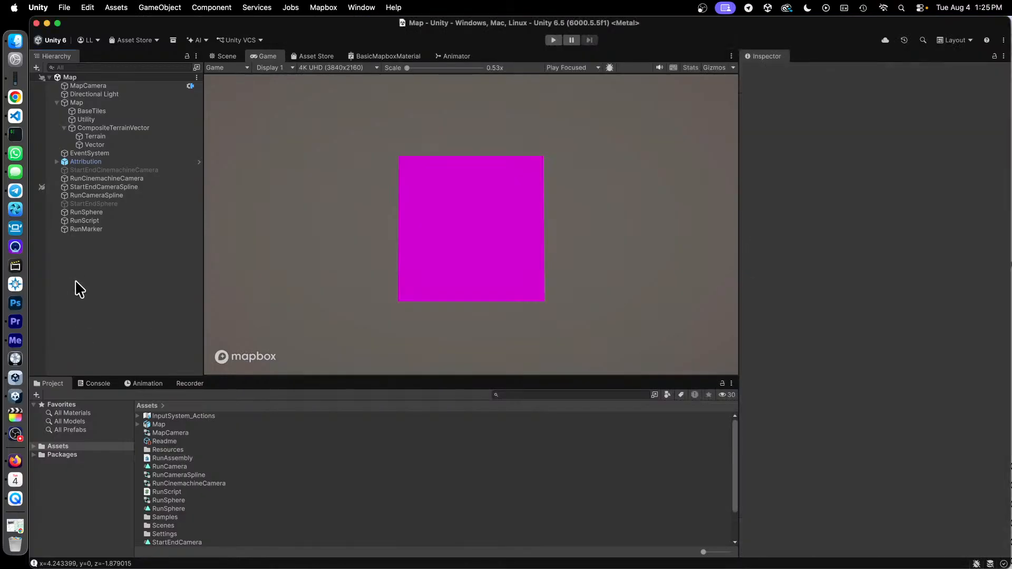
{"action": "mouse_move", "coordinate": [1, 568]}
{"action": "left_click", "coordinate": [470, 447]}
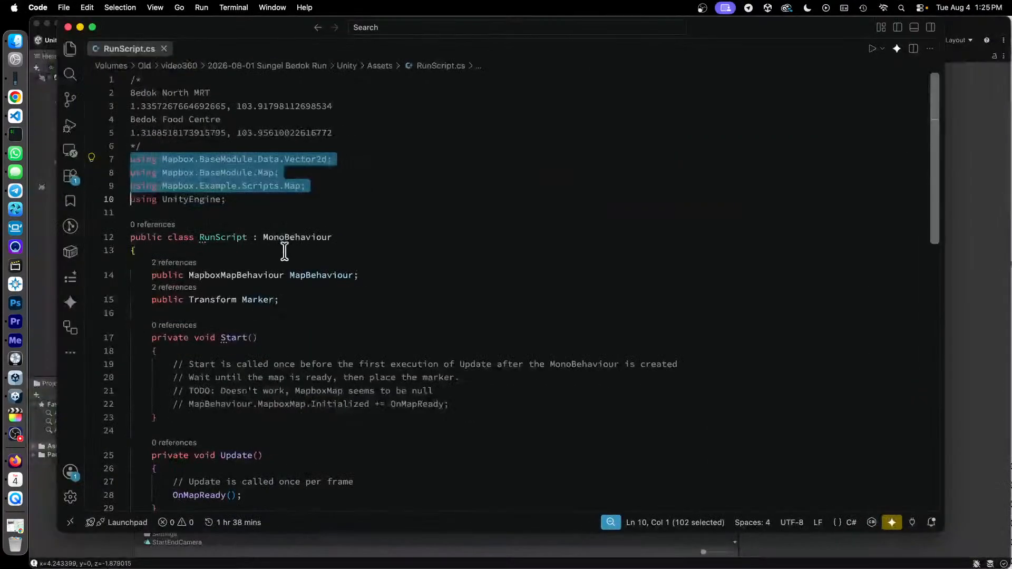
{"action": "scroll", "coordinate": [397, 230], "scroll_direction": "down", "scroll_amount": 10}
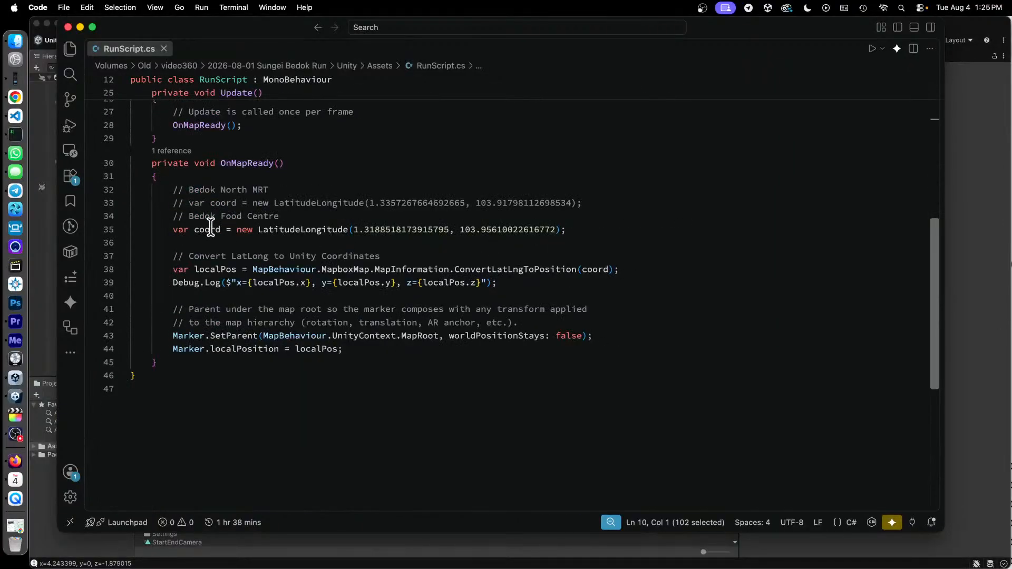
{"action": "left_click_drag", "start_coordinate": [178, 229], "coordinate": [562, 228]}
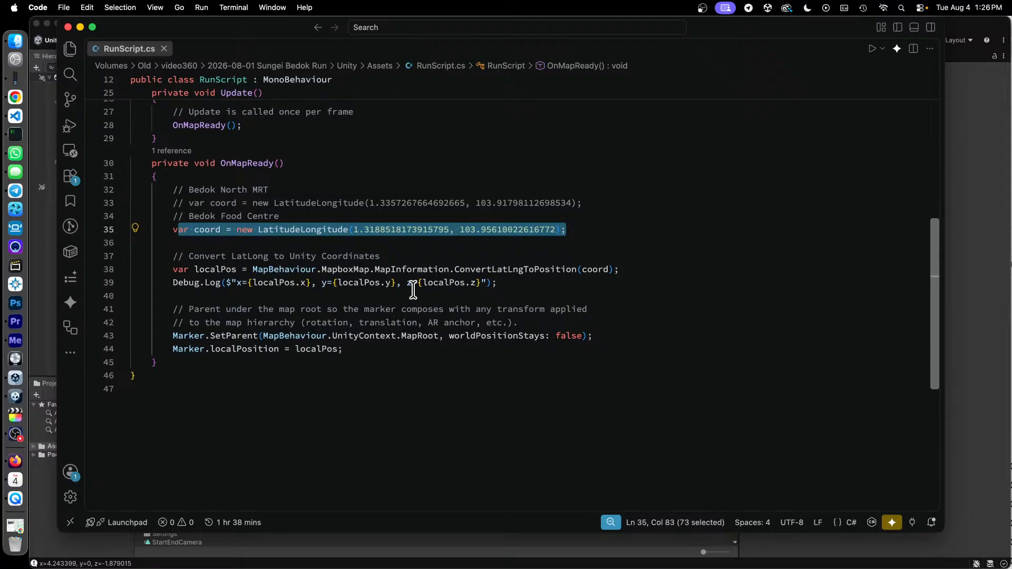
- Return to Unity and examine the RunScript coordinate logs in the console, plus the RunSphere object's position animation keyframes
{"action": "left_click", "coordinate": [39, 327]}
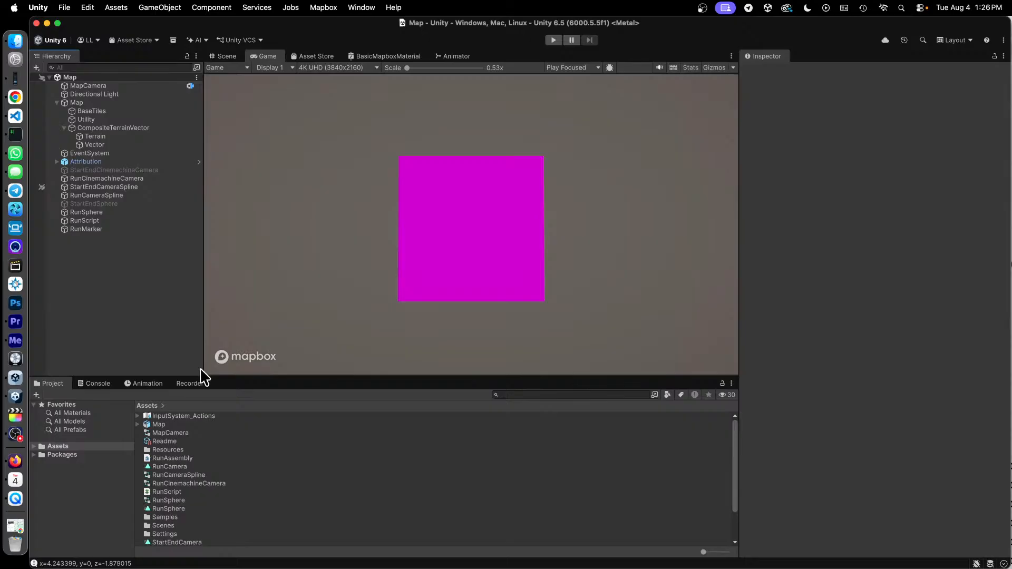
{"action": "left_click", "coordinate": [89, 384]}
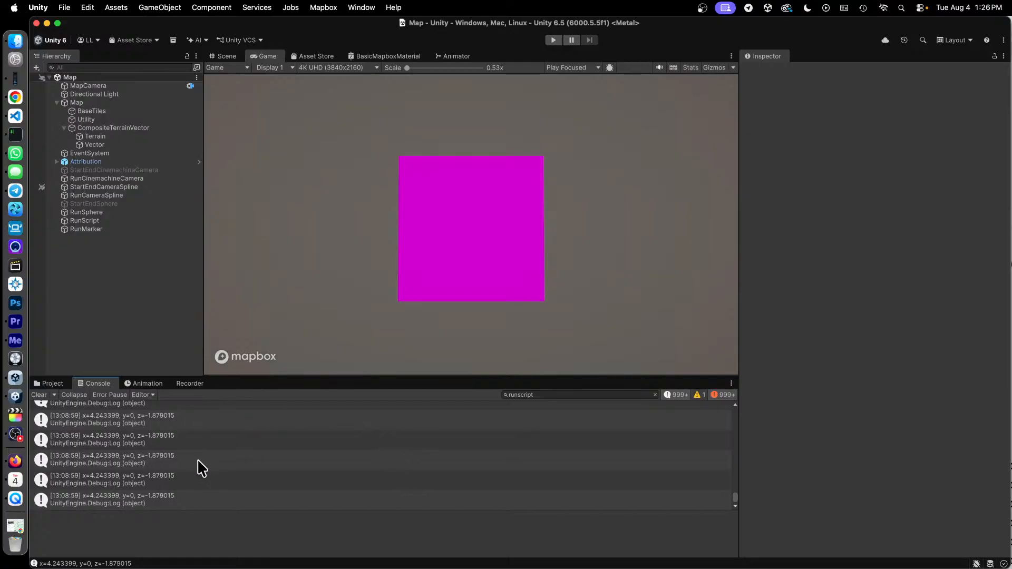
{"action": "left_click", "coordinate": [145, 384]}
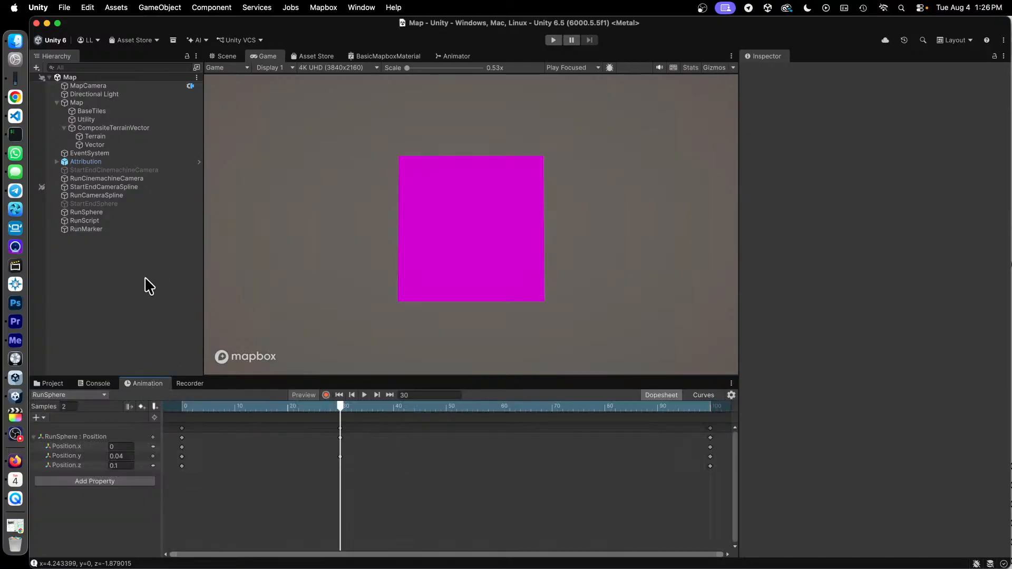
{"action": "left_click", "coordinate": [93, 213]}
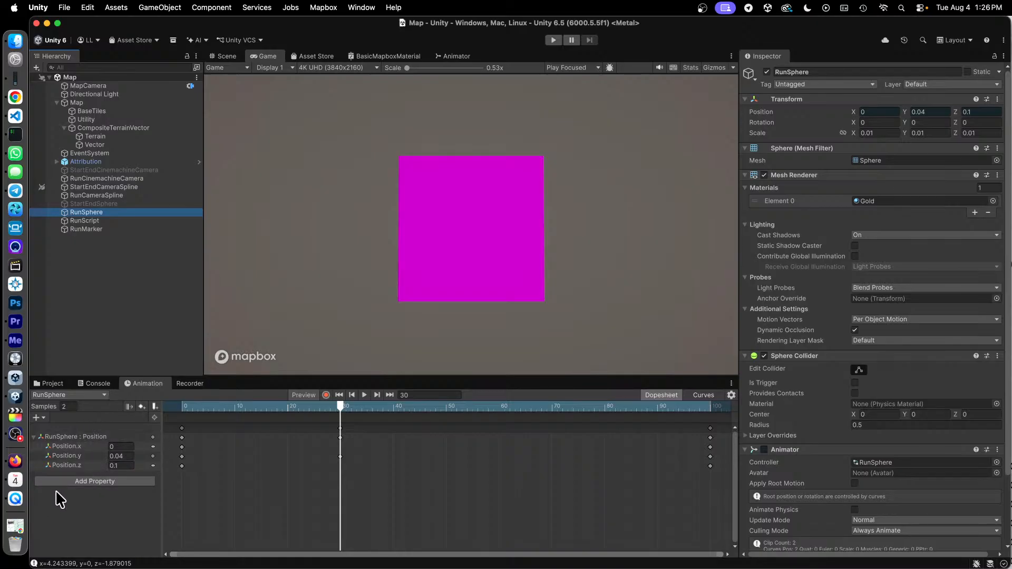
- Switch to the code editor's Unity project window and highlight the position values of the time 0 and time 15 keyframes in RunSphere.anim
{"action": "left_click", "coordinate": [15, 116]}
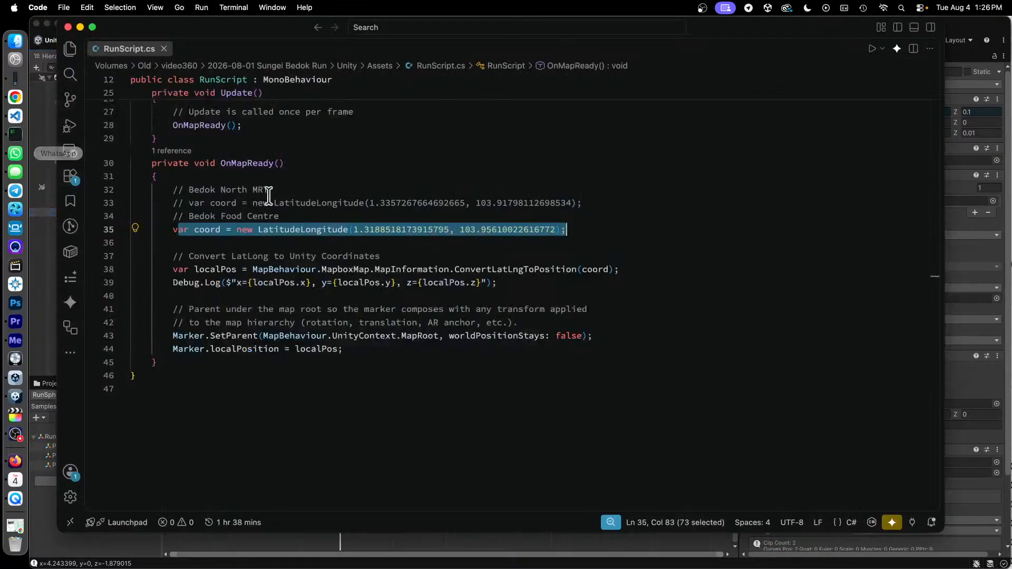
{"action": "key", "text": "ctrl+Up"}
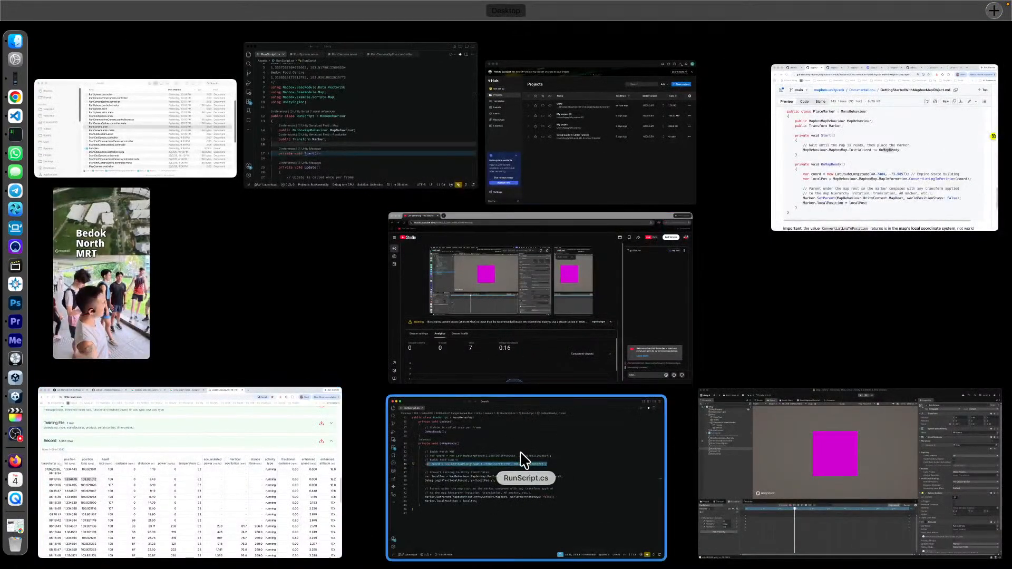
{"action": "left_click", "coordinate": [363, 155]}
{"action": "left_click", "coordinate": [264, 84]}
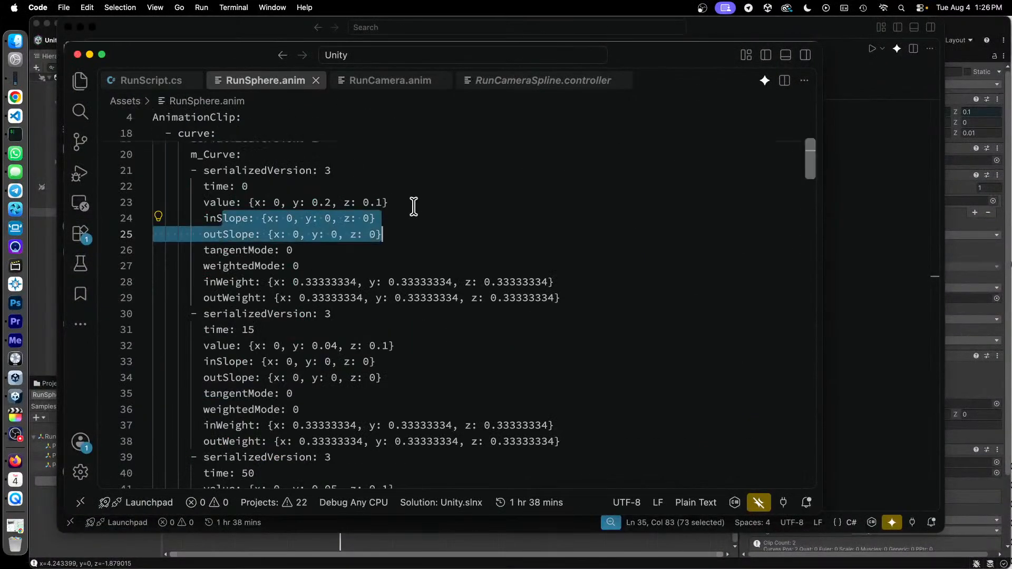
{"action": "left_click", "coordinate": [420, 204]}
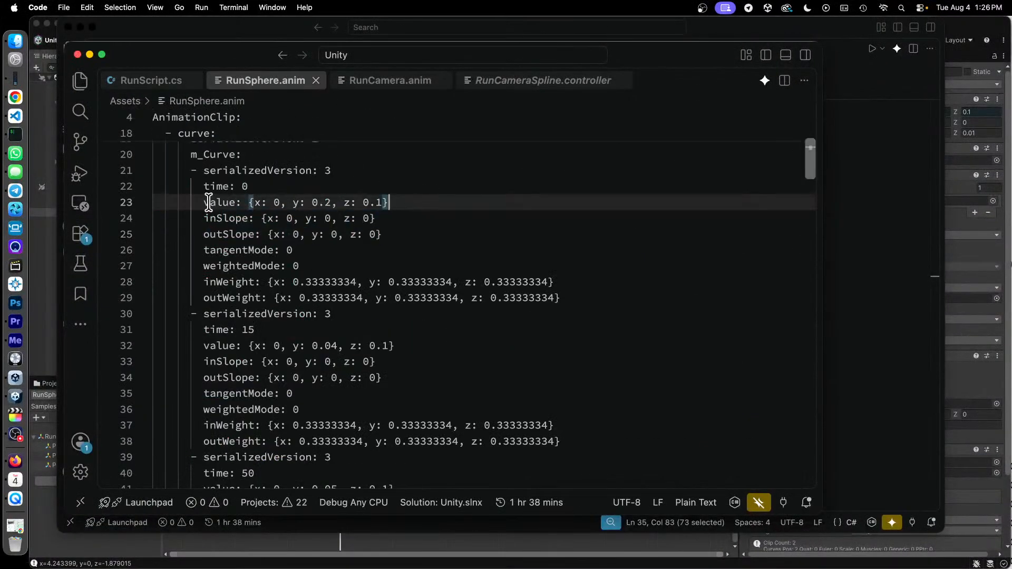
{"action": "left_click_drag", "start_coordinate": [210, 203], "coordinate": [391, 203]}
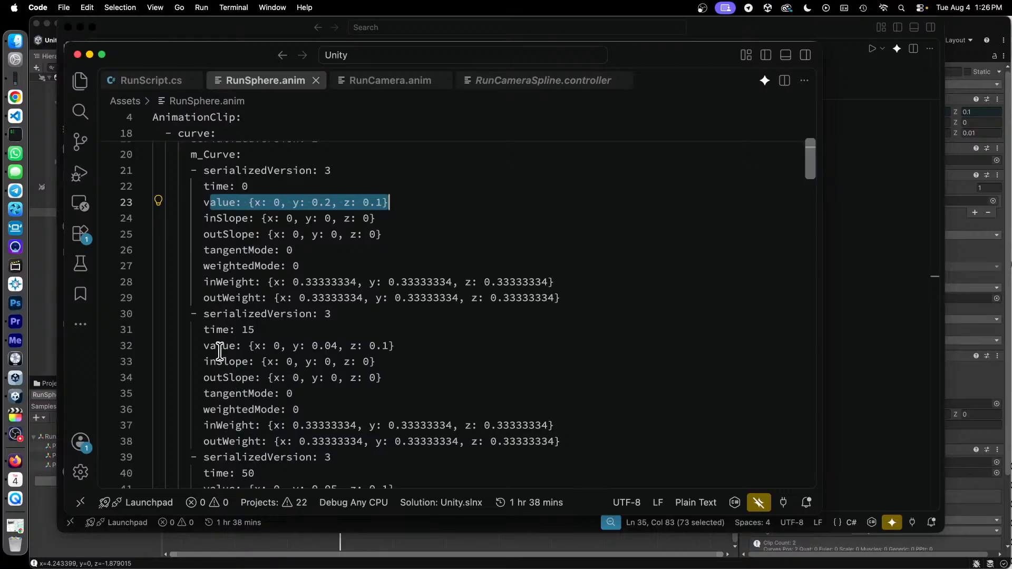
{"action": "double_click", "coordinate": [208, 347]}
{"action": "left_click_drag", "start_coordinate": [208, 346], "coordinate": [425, 360]}
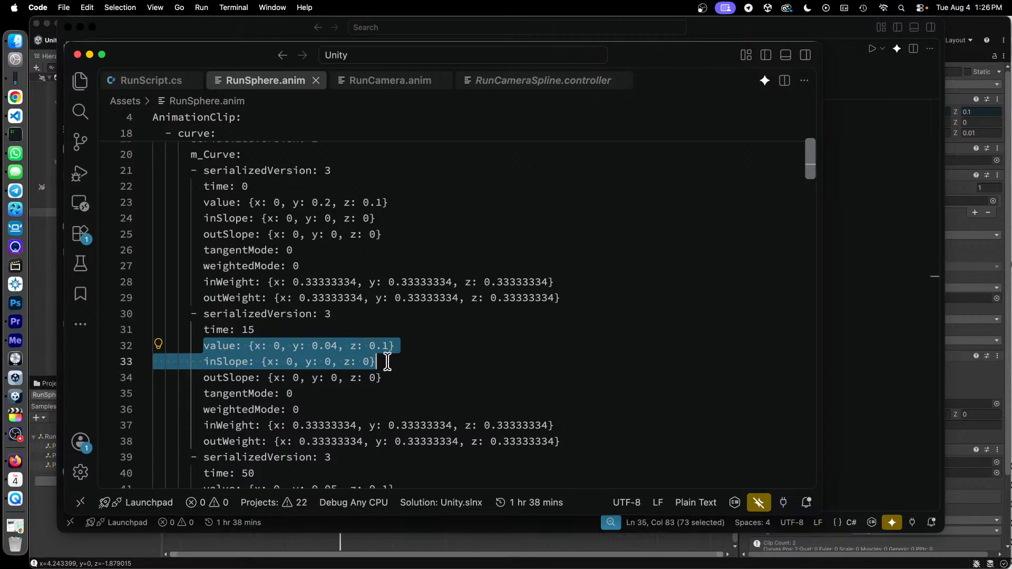
- Return to Unity and compare the RunCinemachineCamera settings with the RunCameraSpline knots and the RunCamera animation keyframes
{"action": "left_click", "coordinate": [40, 357]}
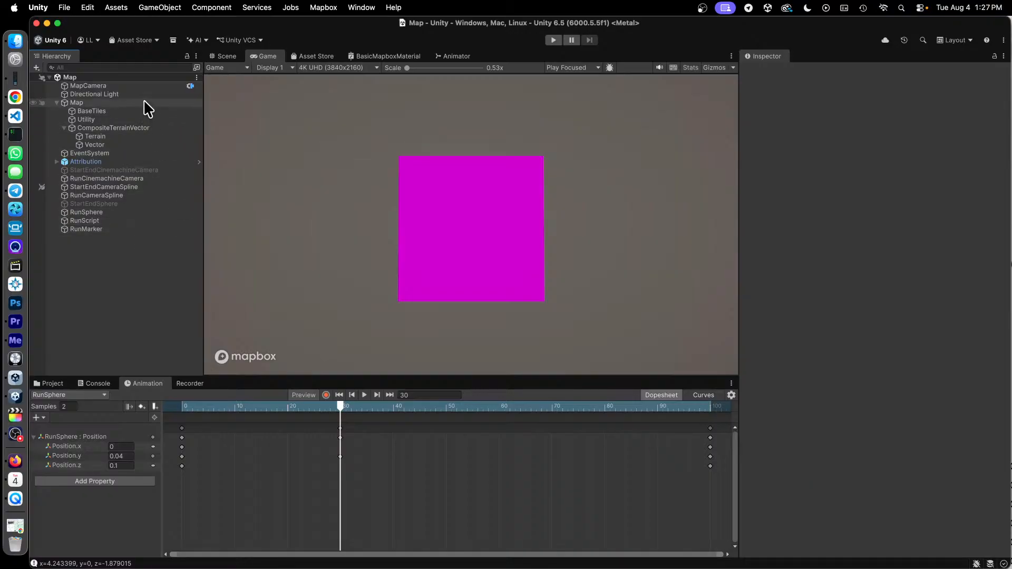
{"action": "left_click", "coordinate": [135, 179]}
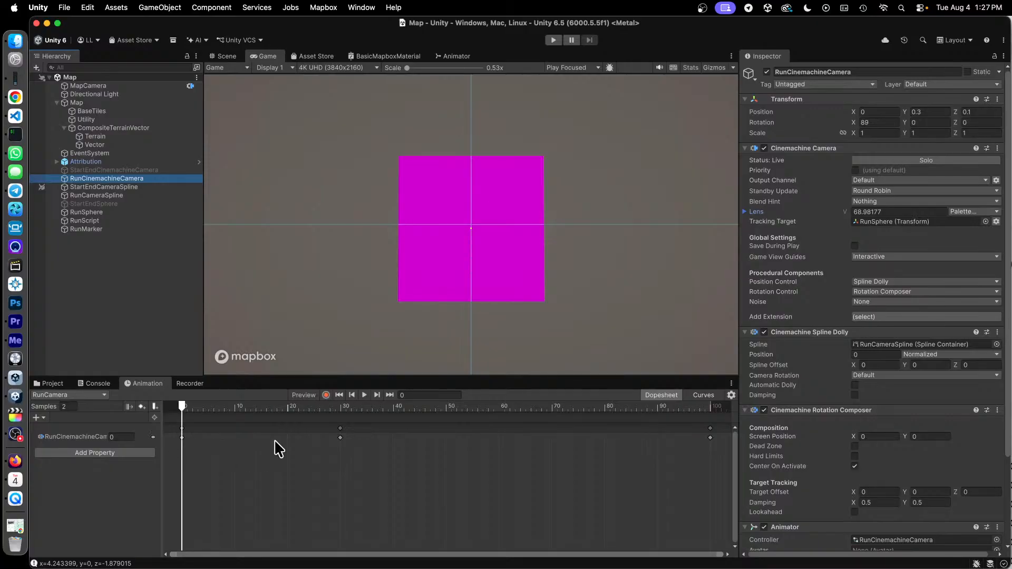
{"action": "left_click", "coordinate": [129, 195]}
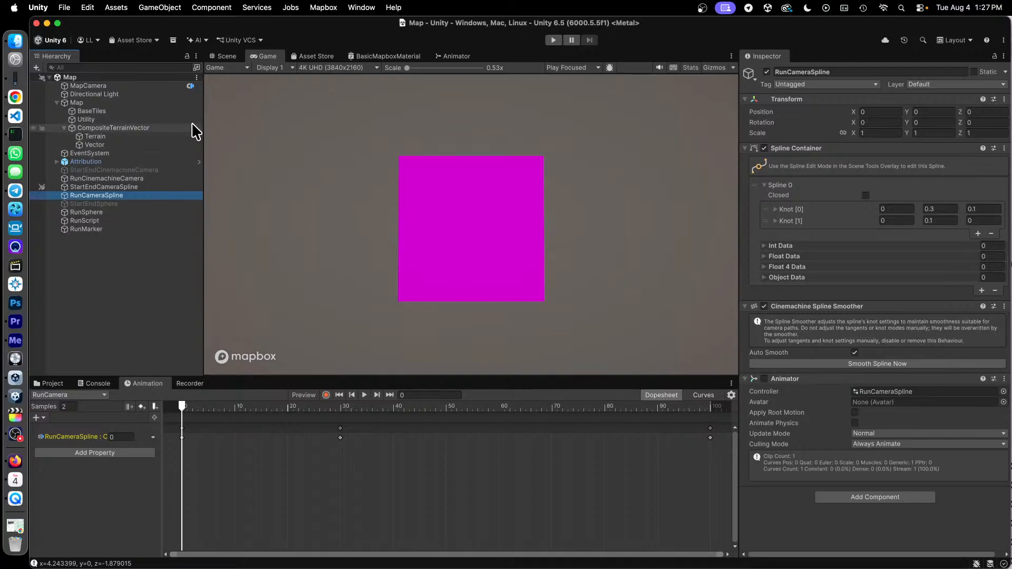
{"action": "left_click", "coordinate": [122, 178]}
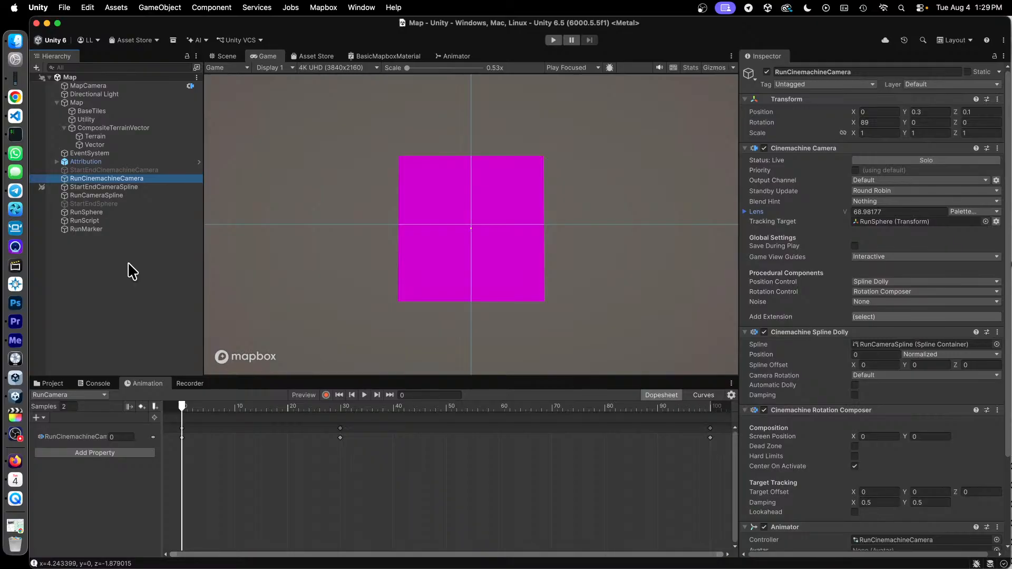
{"action": "left_click", "coordinate": [120, 204]}
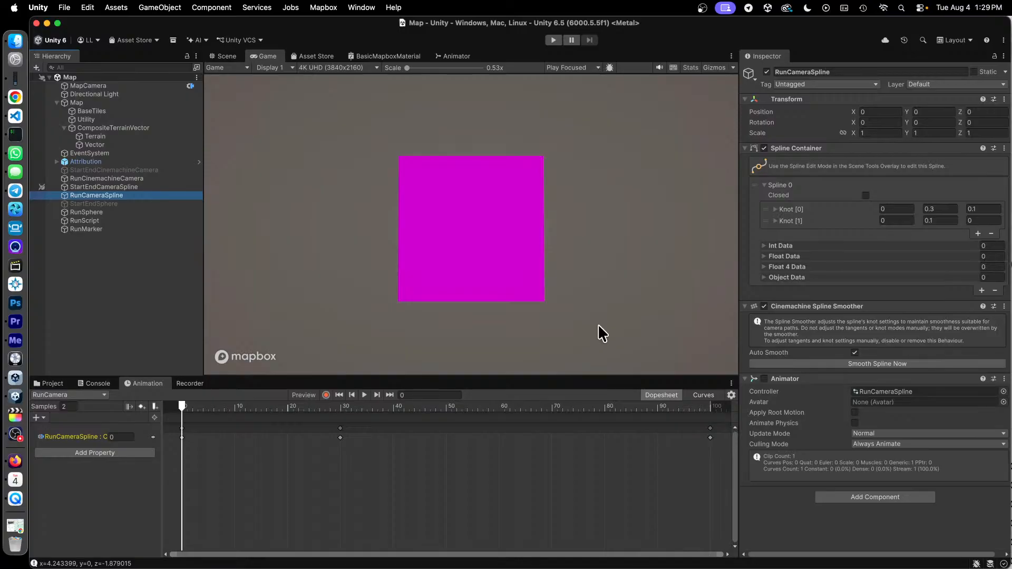
- Switch back to RunScript.cs and highlight the localPos conversion and its Debug.Log output on lines 38 and 39 of OnMapReady
{"action": "key", "text": "ctrl+Up"}
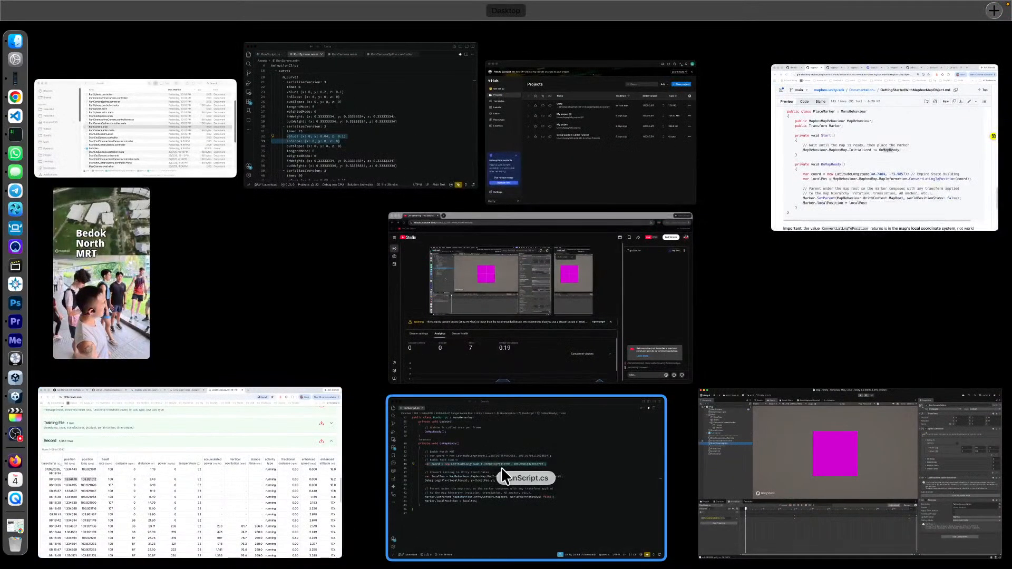
{"action": "left_click", "coordinate": [508, 454]}
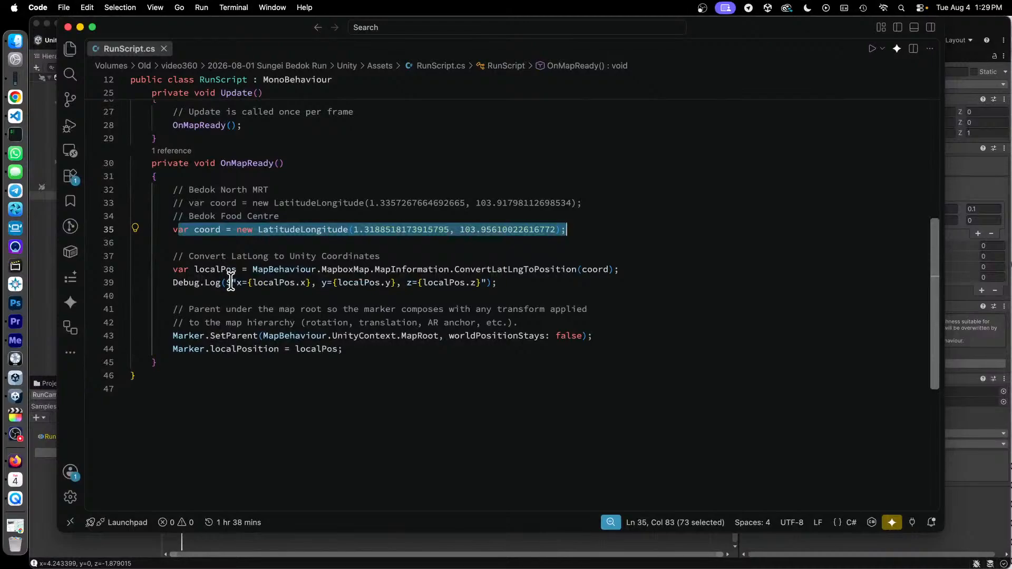
{"action": "left_click_drag", "start_coordinate": [222, 283], "coordinate": [544, 285]}
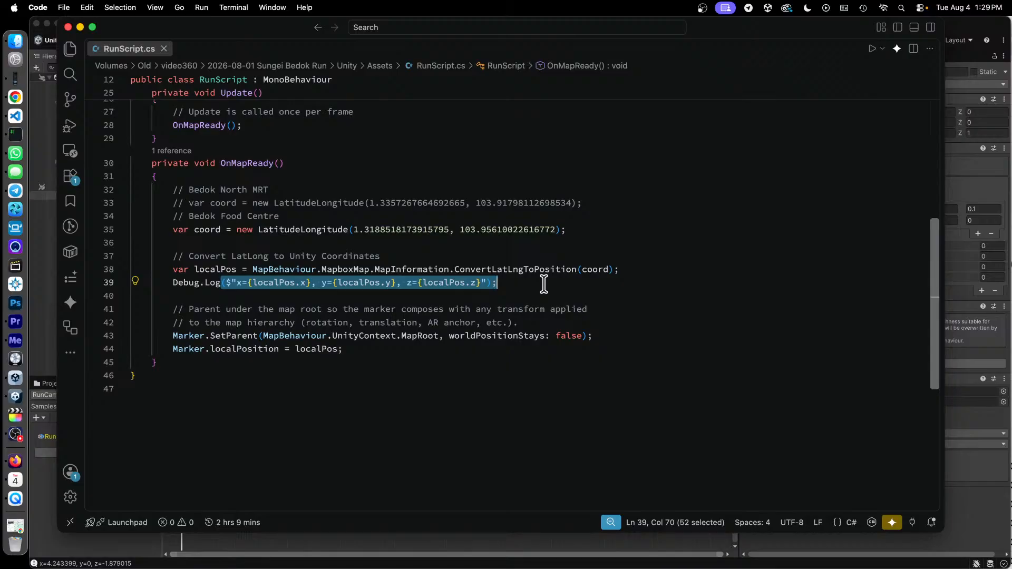
{"action": "left_click", "coordinate": [533, 283]}
{"action": "left_click_drag", "start_coordinate": [407, 283], "coordinate": [483, 285]}
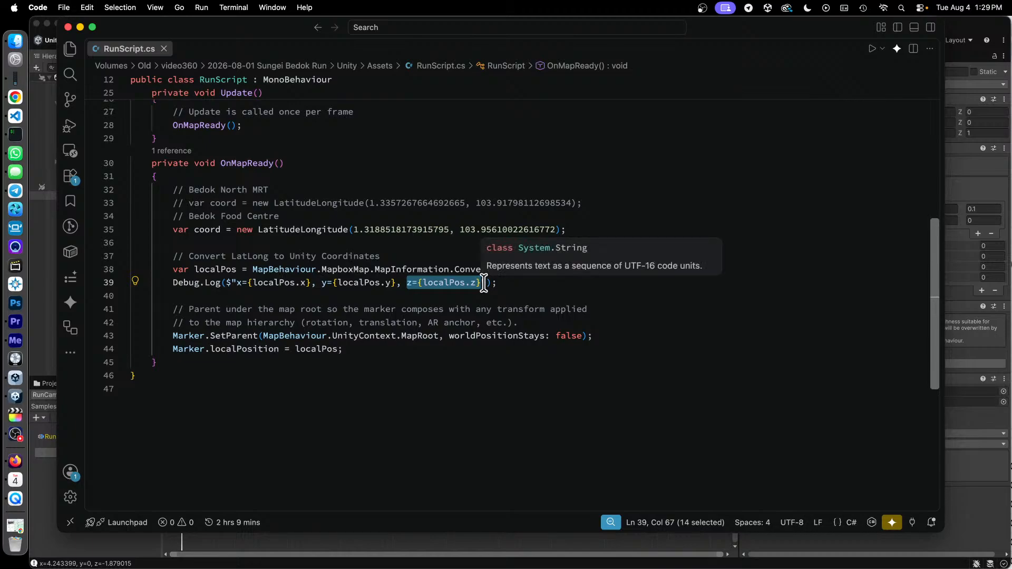
{"action": "left_click", "coordinate": [303, 430]}
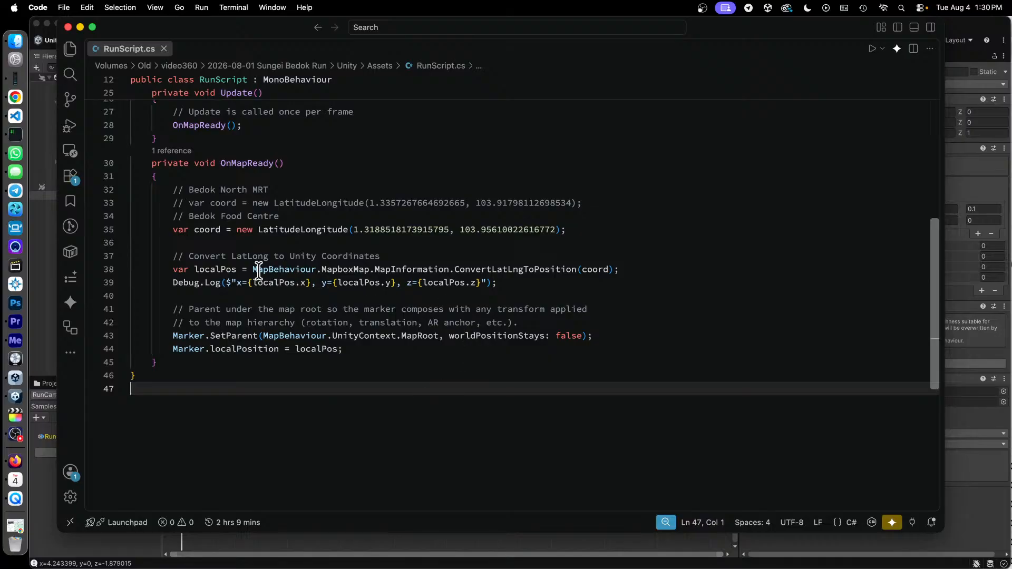
{"action": "left_click_drag", "start_coordinate": [194, 270], "coordinate": [501, 287]}
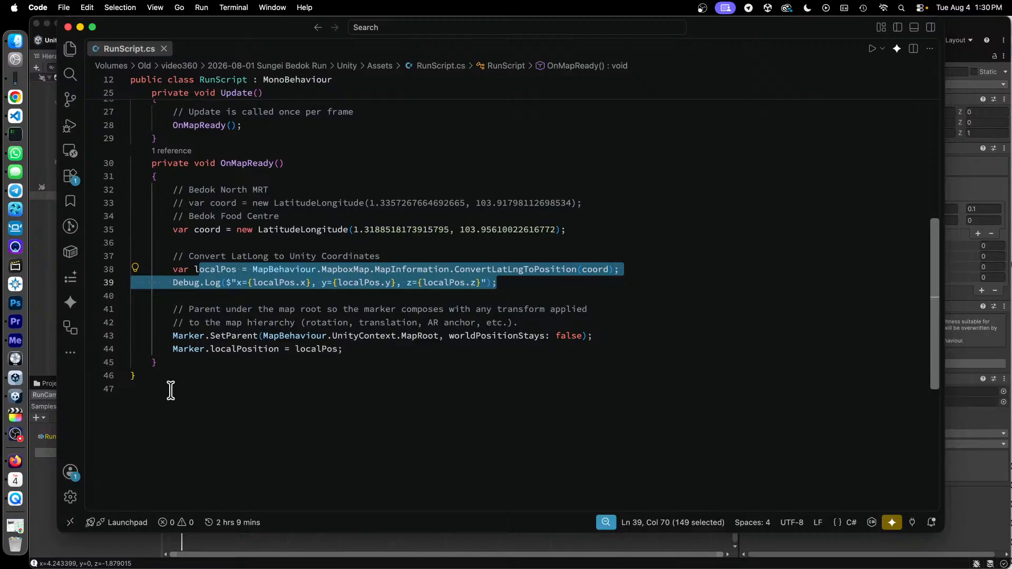
{"action": "left_click", "coordinate": [16, 434]}
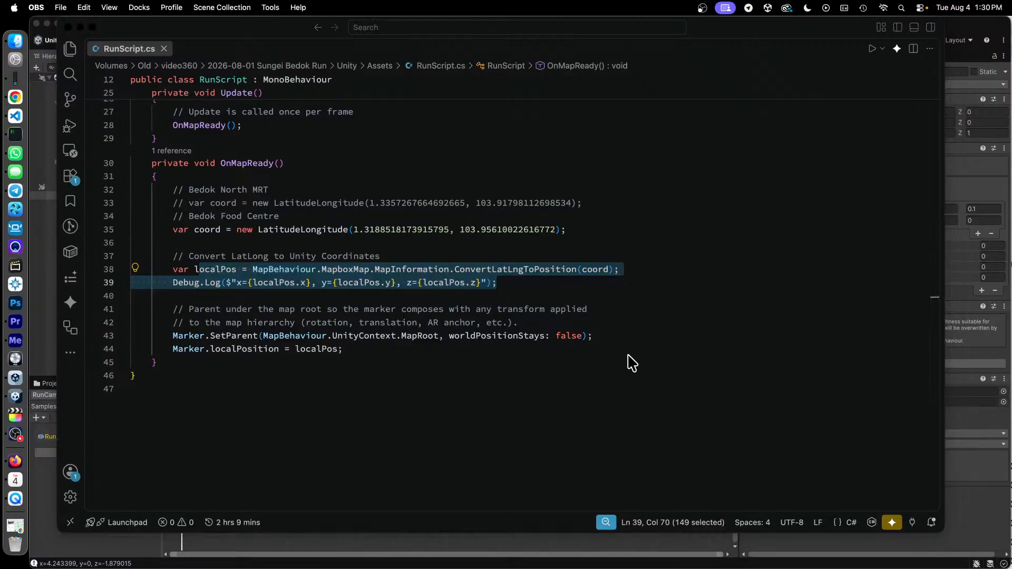